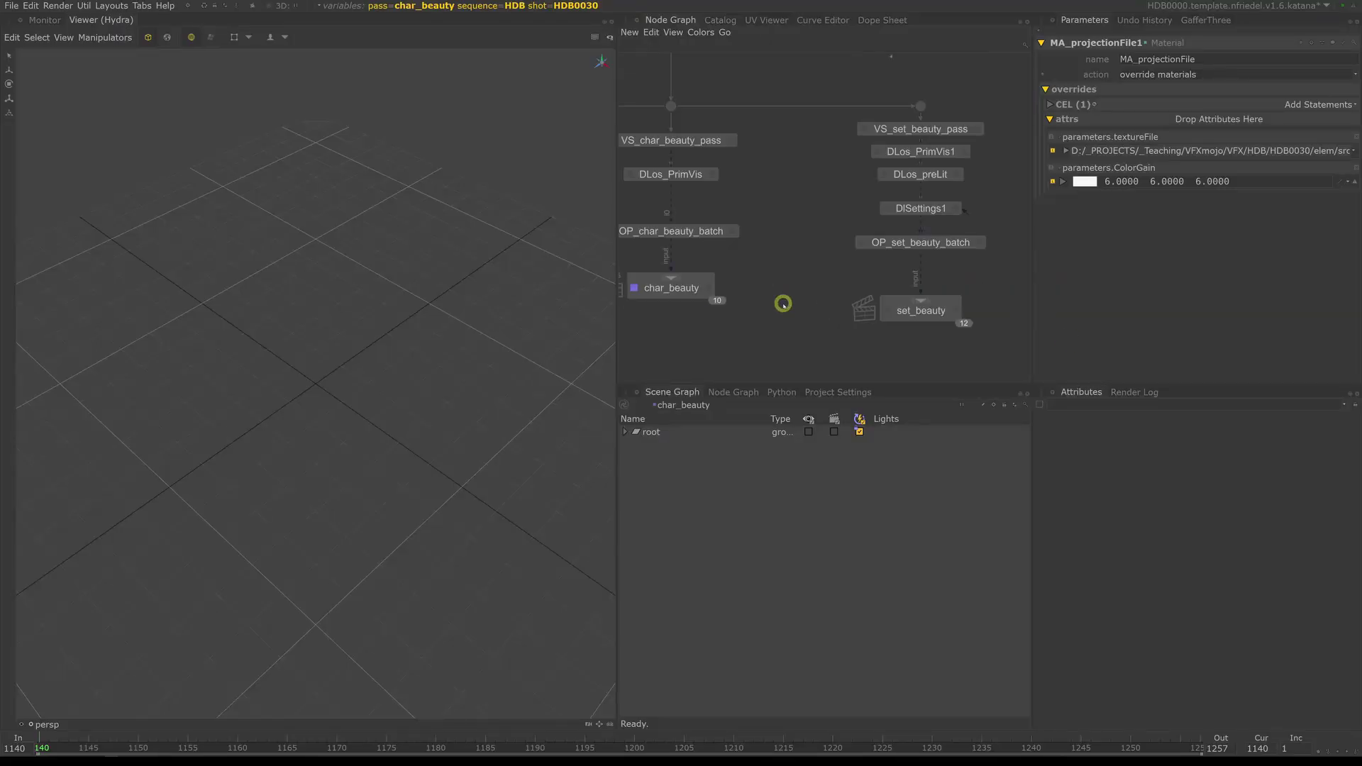
- Set the OP_char_beauty_batch node as the viewed node and open its parameters for editing
{"action": "scroll", "coordinate": [773, 303], "scroll_direction": "up", "scroll_amount": 5}
{"action": "left_click", "coordinate": [703, 236]}
{"action": "key", "text": "e"}
{"action": "key", "text": "v"}
{"action": "middle_click_drag", "start_coordinate": [740, 275], "coordinate": [845, 304]}
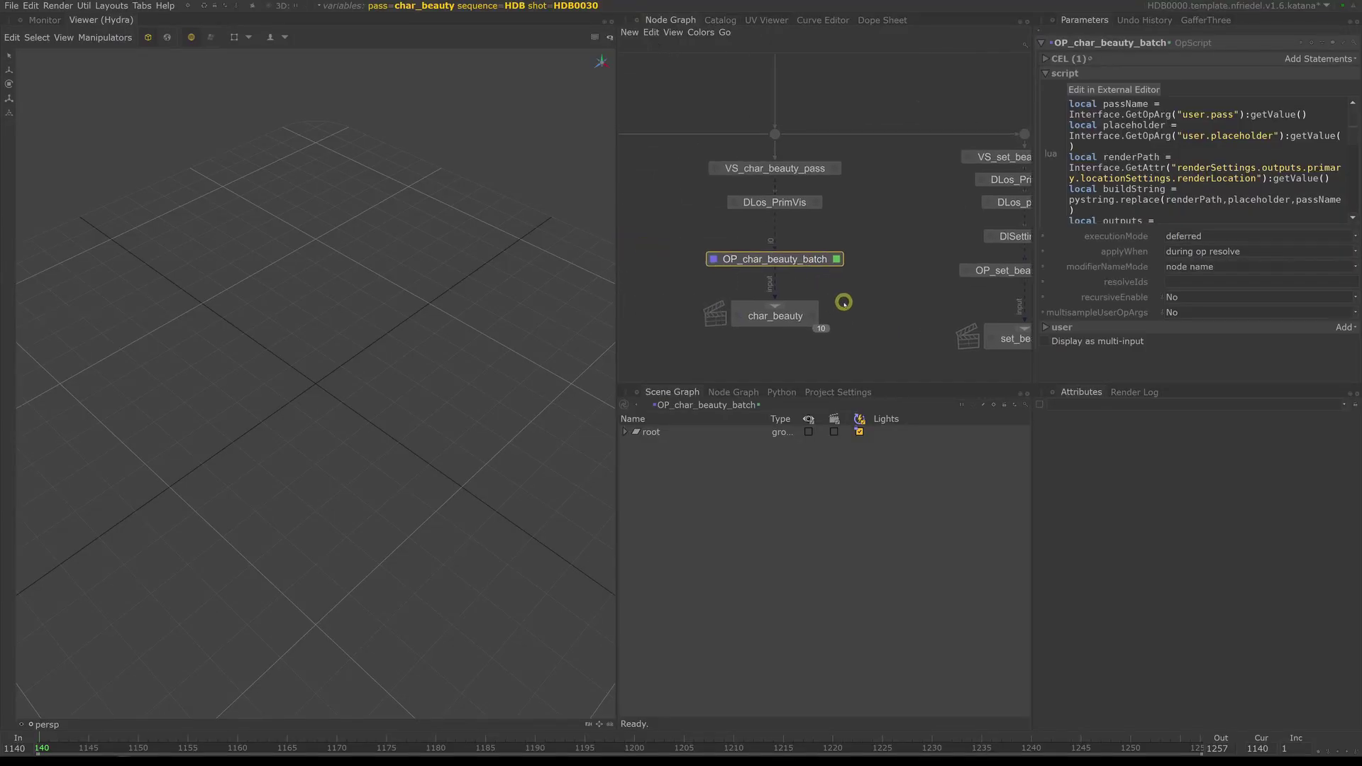
{"action": "scroll", "coordinate": [844, 303], "scroll_direction": "down", "scroll_amount": 3}
- Switch to Nuke and examine how the rendered samurai's lighting sits against the room in the comp
{"action": "key", "text": "alt+Tab"}
{"action": "key", "text": "alt+Tab"}
{"action": "key", "text": "alt+Tab"}
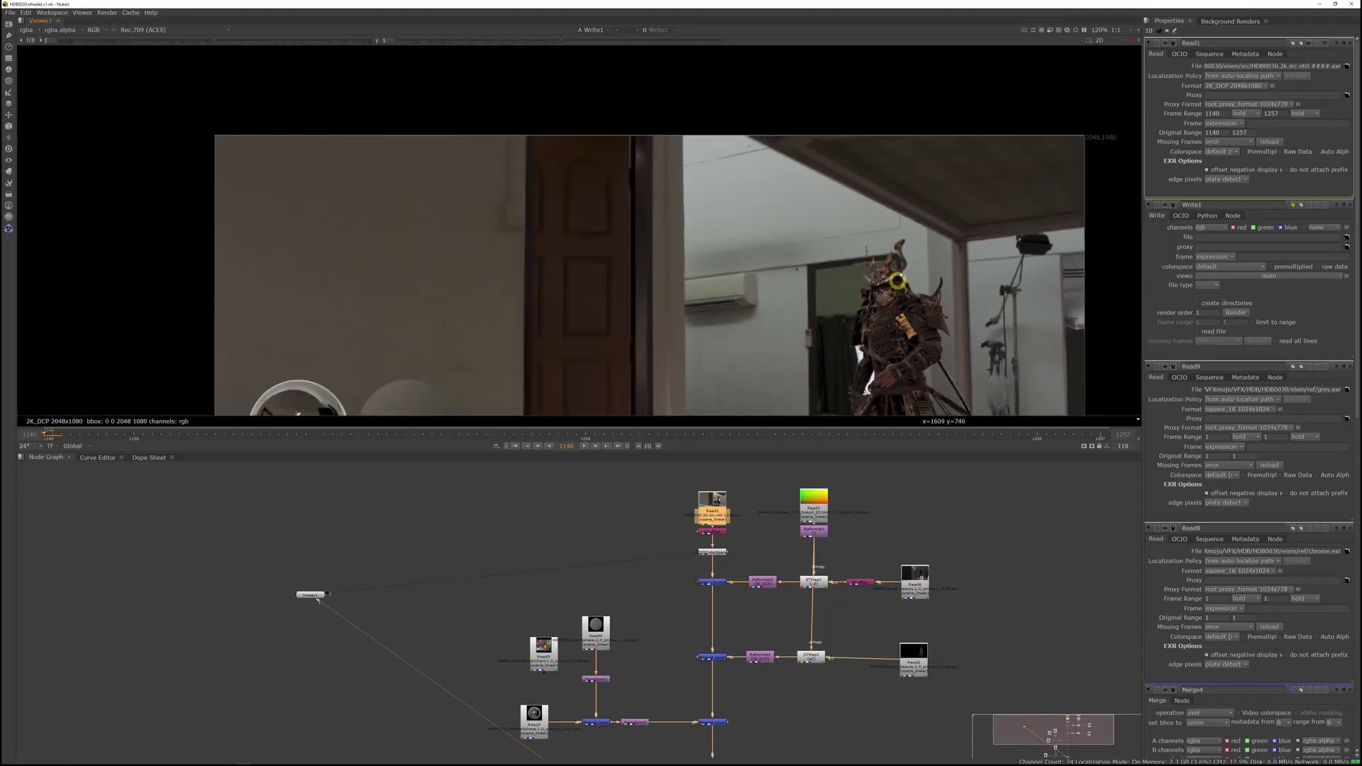
{"action": "middle_click_drag", "start_coordinate": [917, 246], "coordinate": [1037, 120]}
{"action": "middle_click_drag", "start_coordinate": [598, 323], "coordinate": [498, 328]}
{"action": "scroll", "coordinate": [725, 124], "scroll_direction": "up", "scroll_amount": 3}
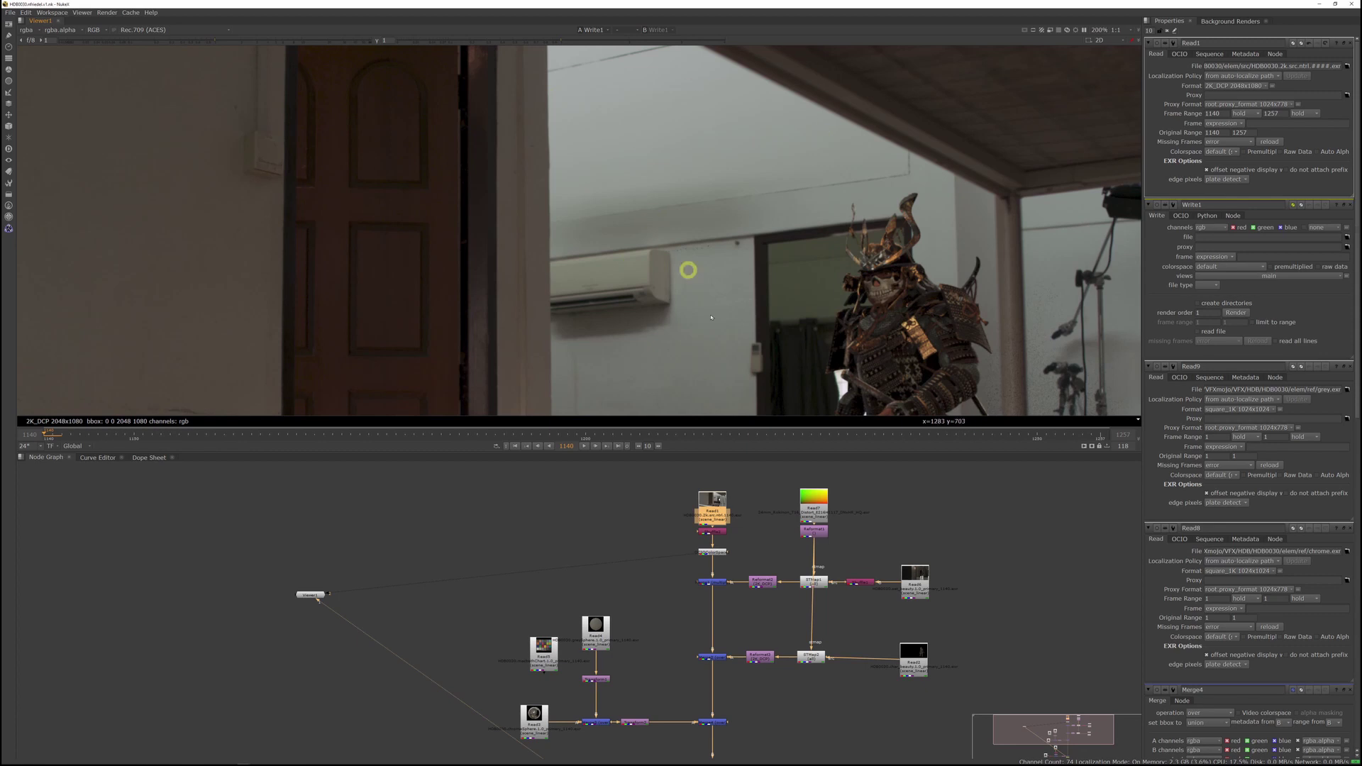
{"action": "middle_click_drag", "start_coordinate": [790, 339], "coordinate": [762, 228]}
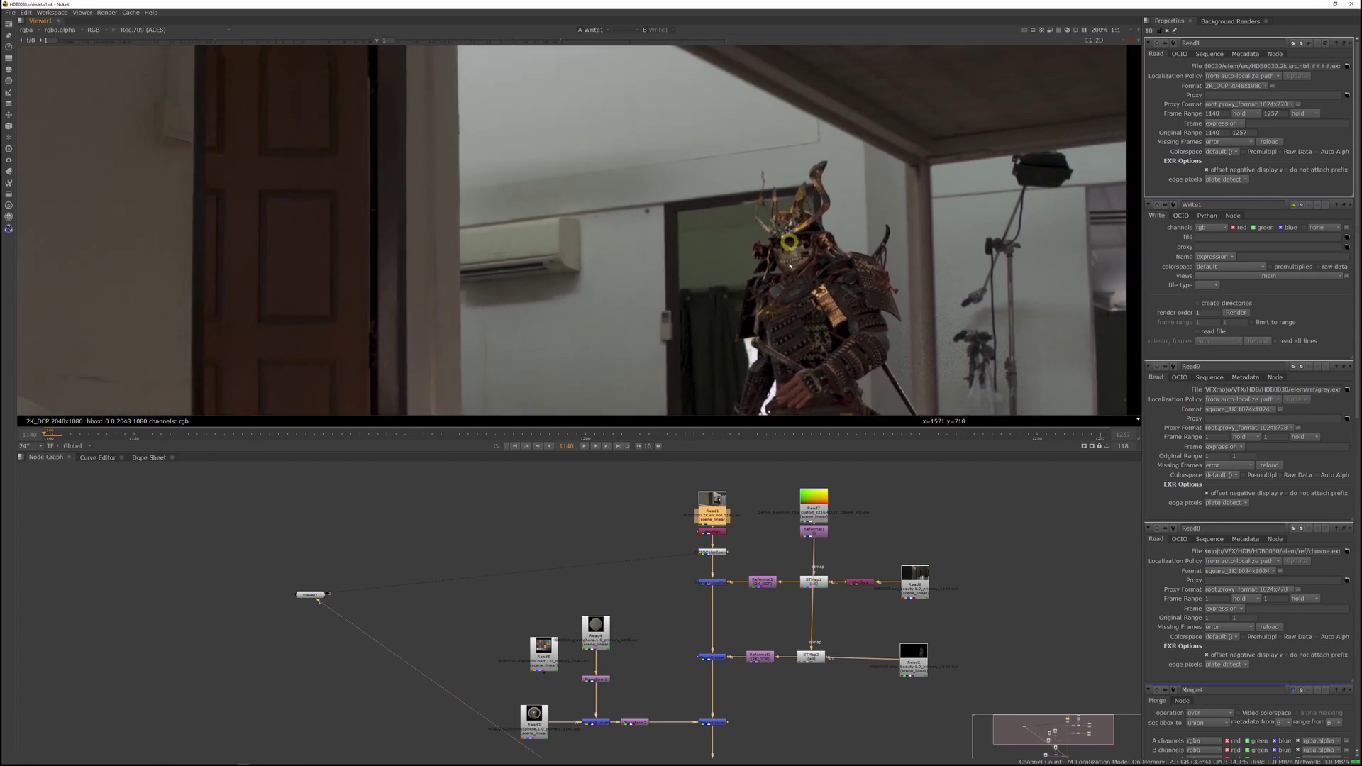
{"action": "scroll", "coordinate": [790, 282], "scroll_direction": "up", "scroll_amount": 1}
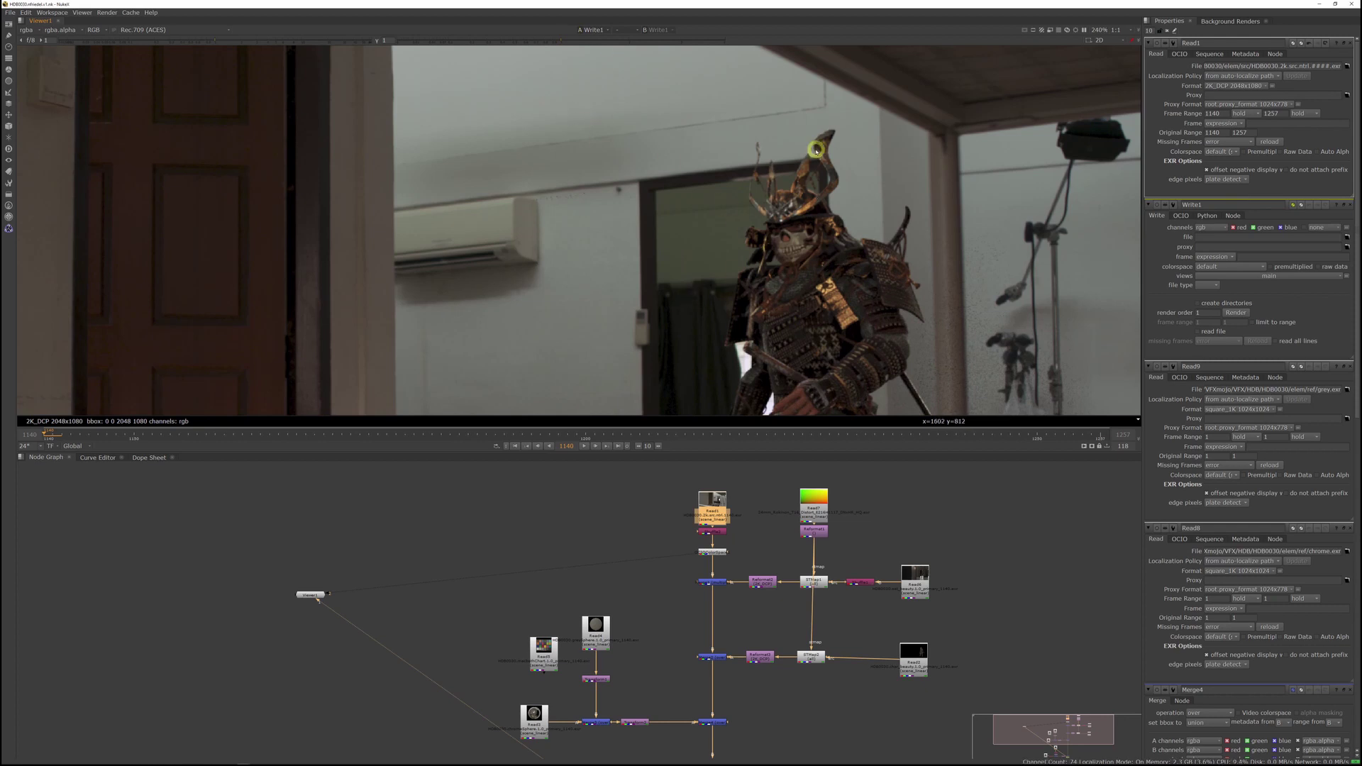
{"action": "scroll", "coordinate": [873, 149], "scroll_direction": "down", "scroll_amount": 1}
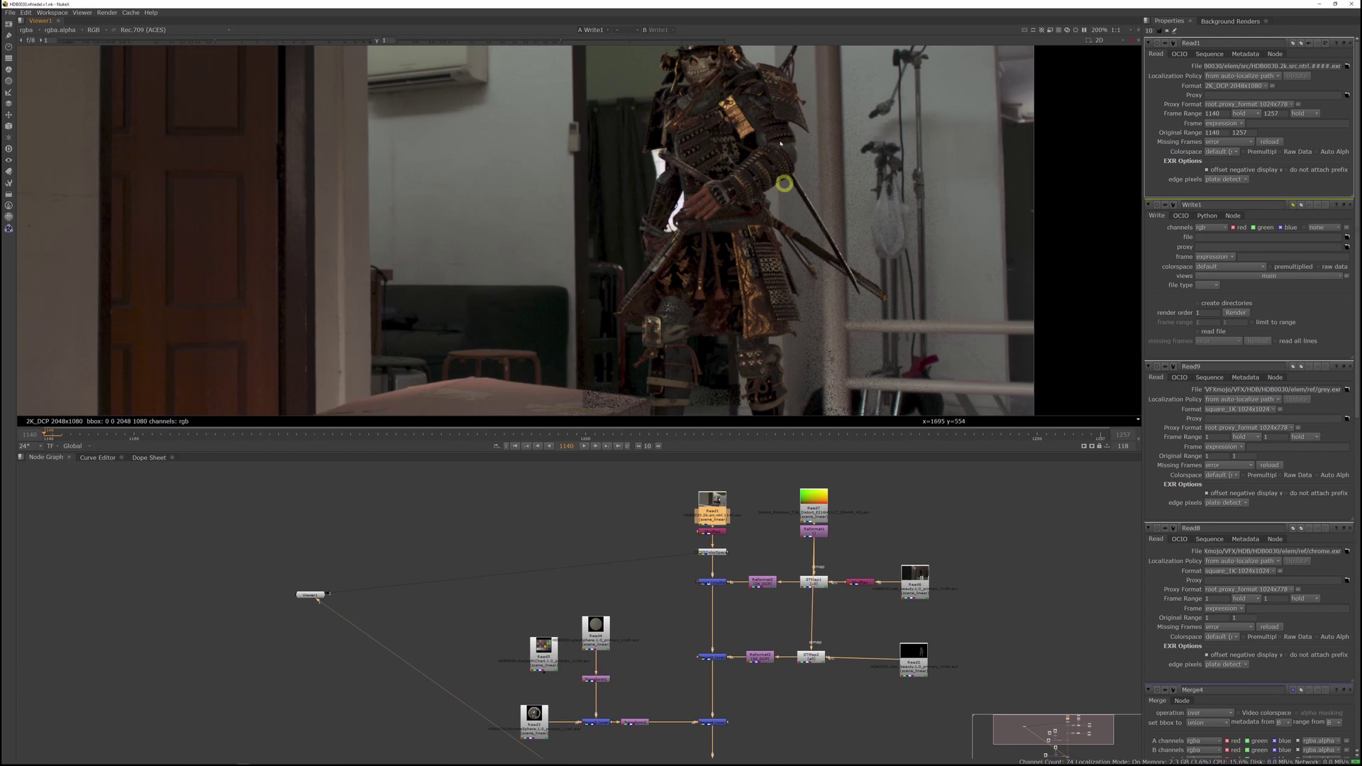
{"action": "scroll", "coordinate": [717, 107], "scroll_direction": "up", "scroll_amount": 3}
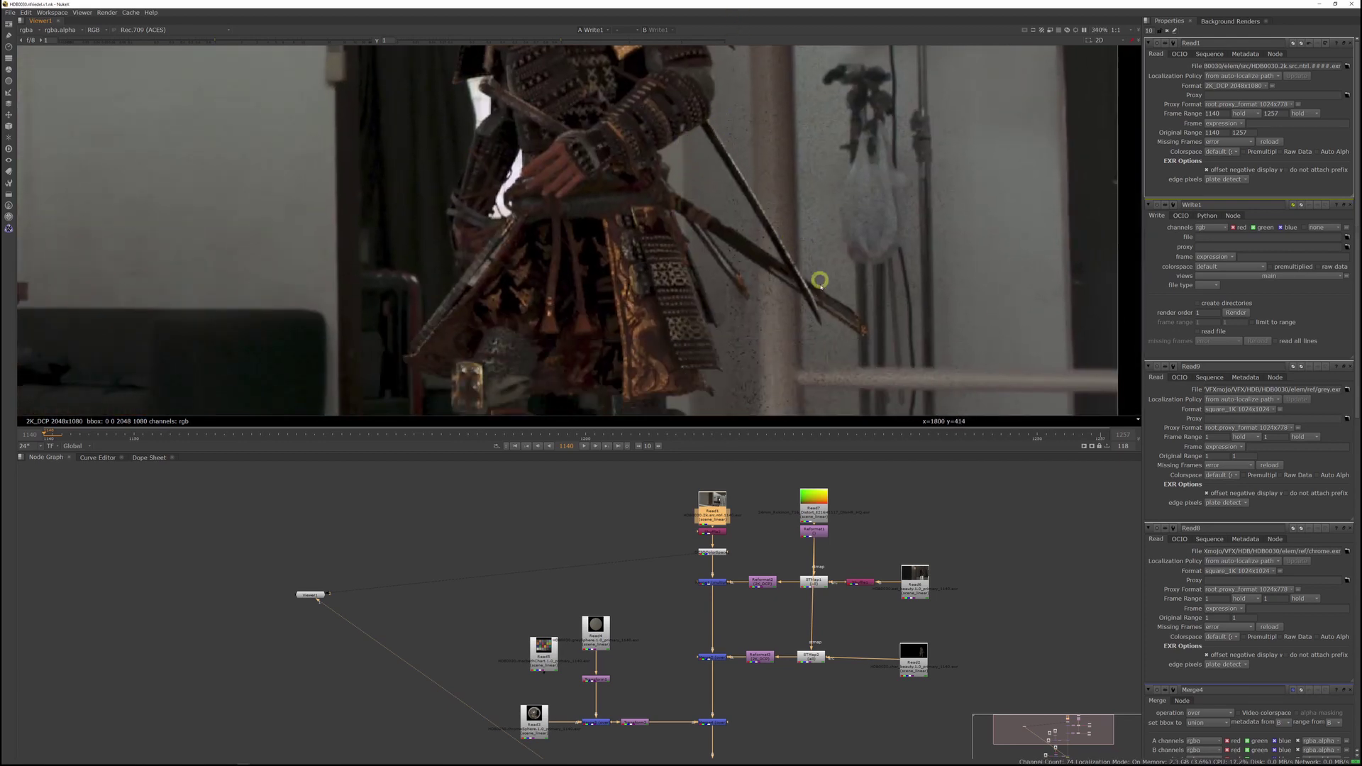
{"action": "middle_click_drag", "start_coordinate": [746, 86], "coordinate": [775, 303]}
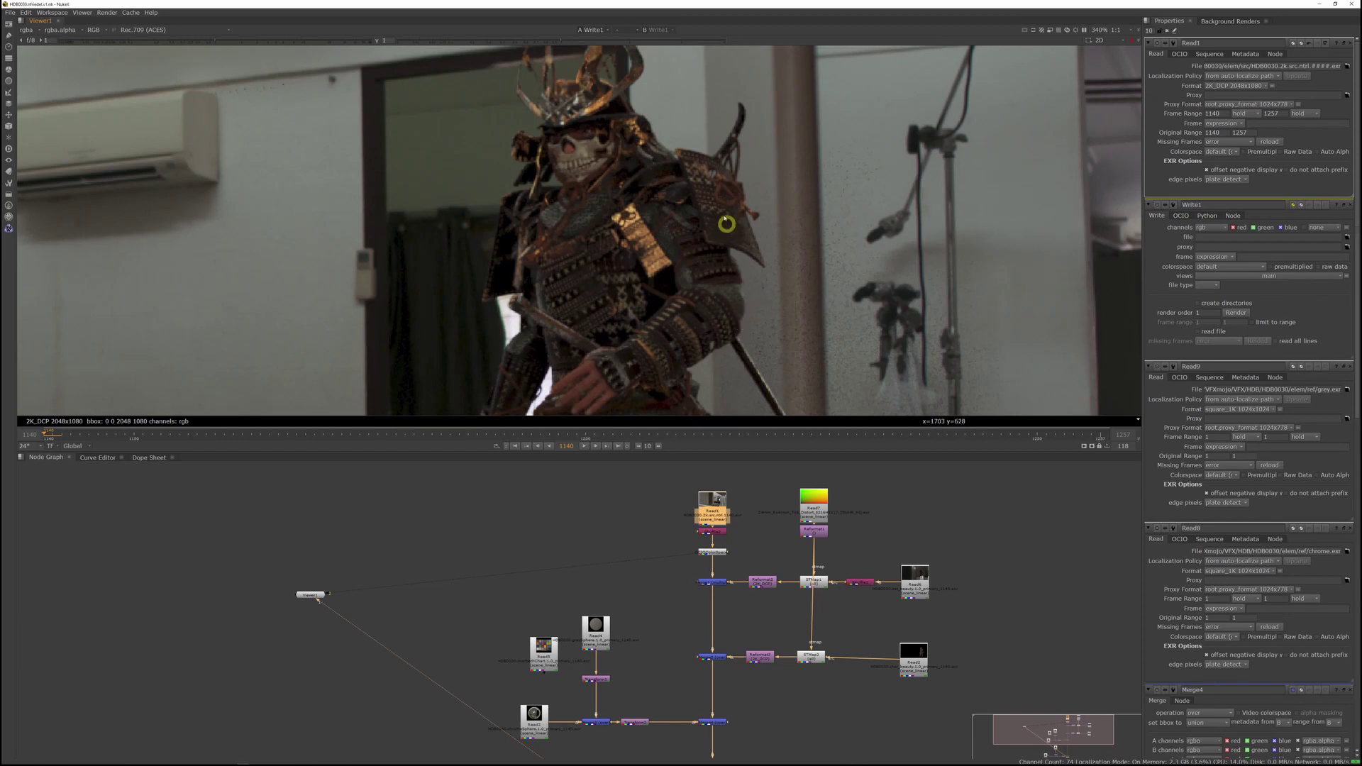
{"action": "scroll", "coordinate": [712, 176], "scroll_direction": "down", "scroll_amount": 2}
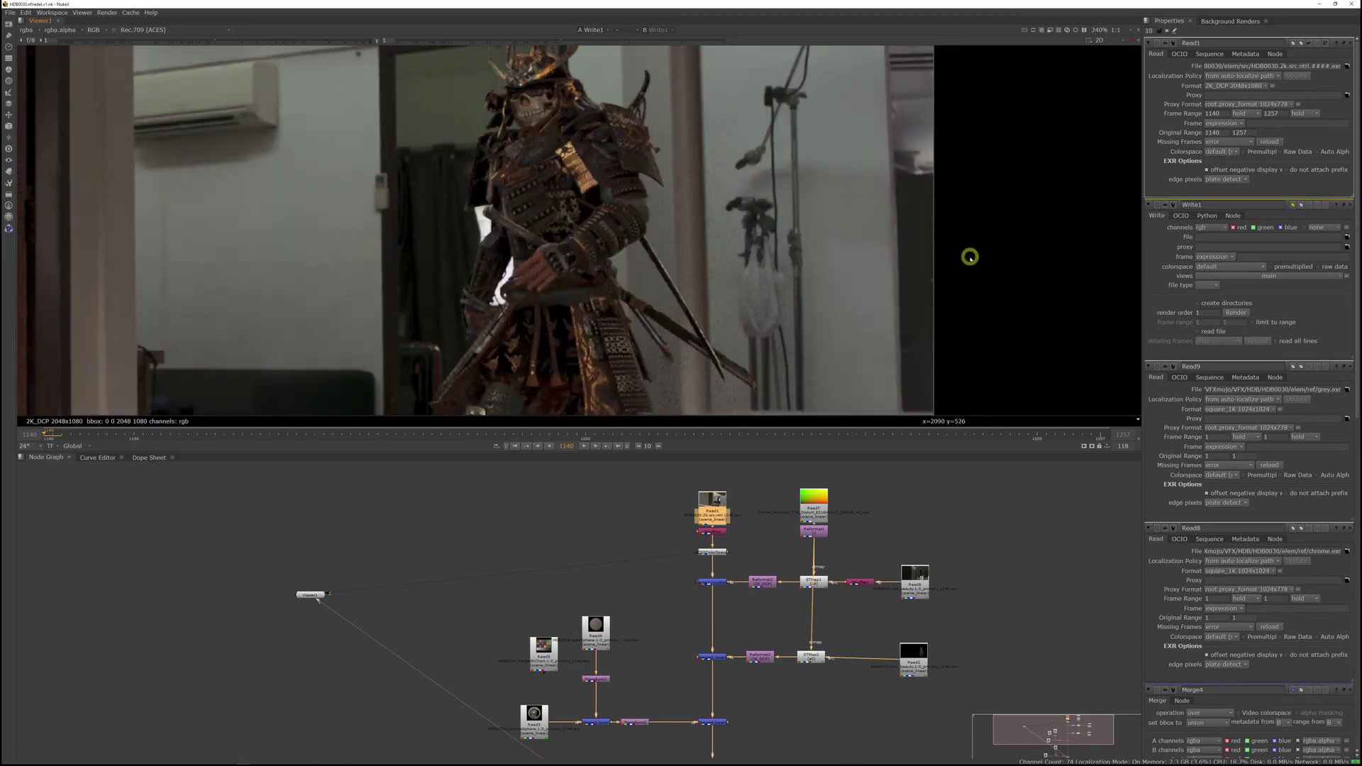
{"action": "middle_click_drag", "start_coordinate": [793, 307], "coordinate": [842, 351]}
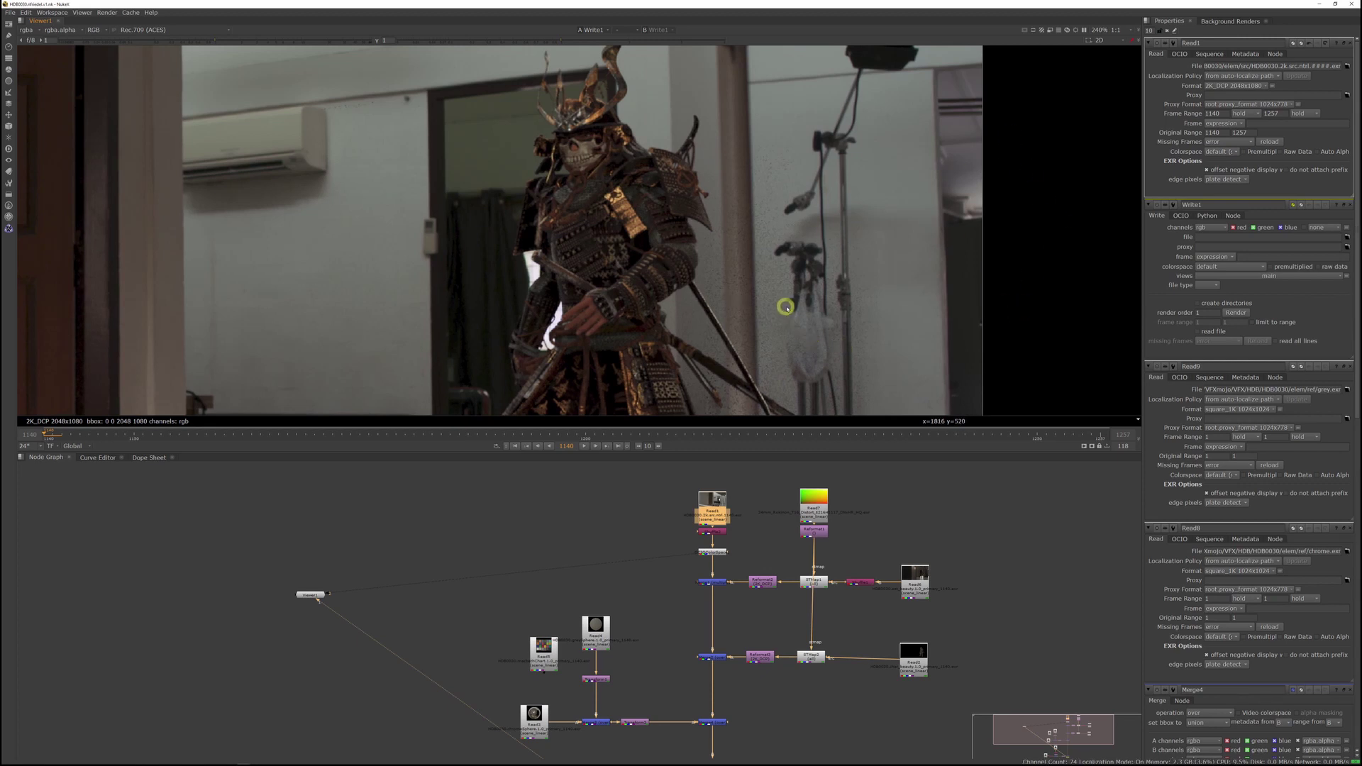
{"action": "middle_click_drag", "start_coordinate": [771, 290], "coordinate": [1028, 275]}
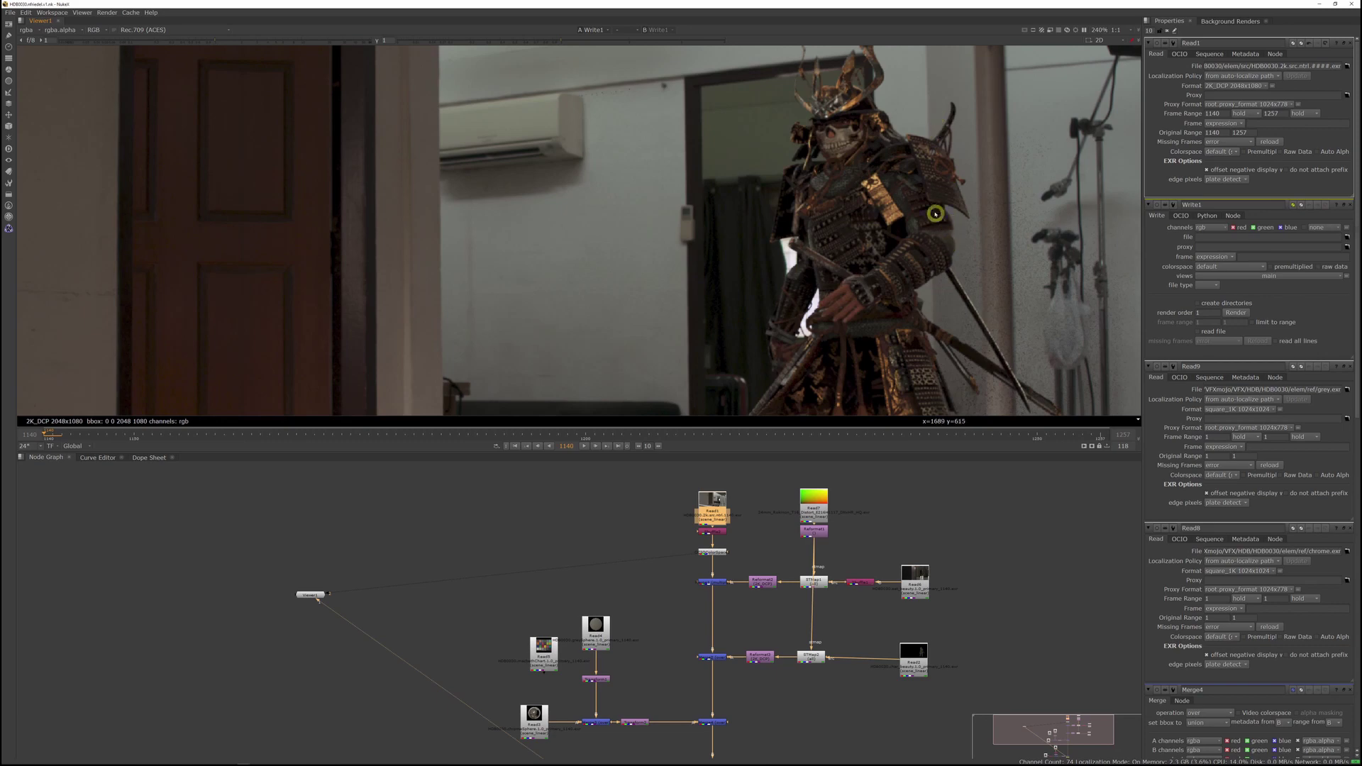
{"action": "scroll", "coordinate": [887, 161], "scroll_direction": "up", "scroll_amount": 2}
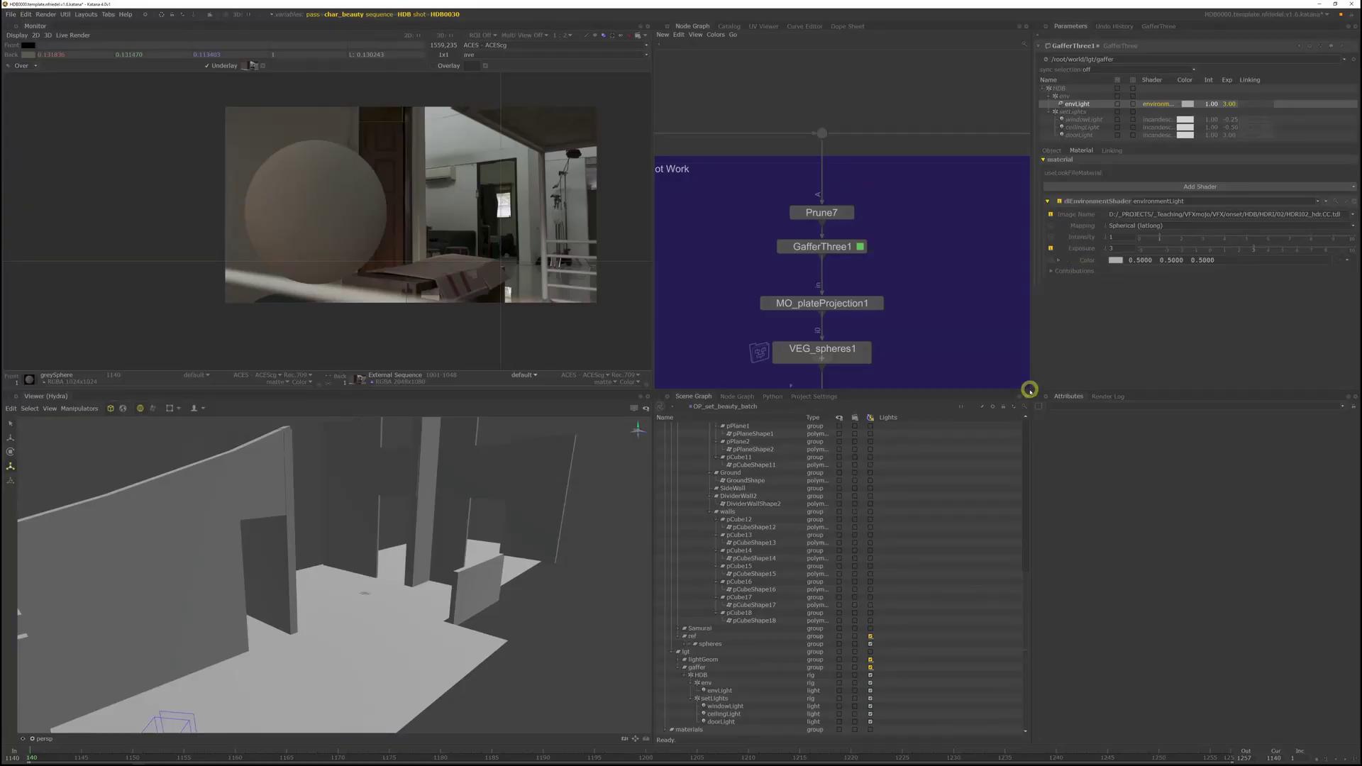
- Add a 3Delight area light to the setLights rig in GafferThree1 and name it largeWindowLight
{"action": "left_click_drag", "start_coordinate": [1029, 391], "coordinate": [991, 459]}
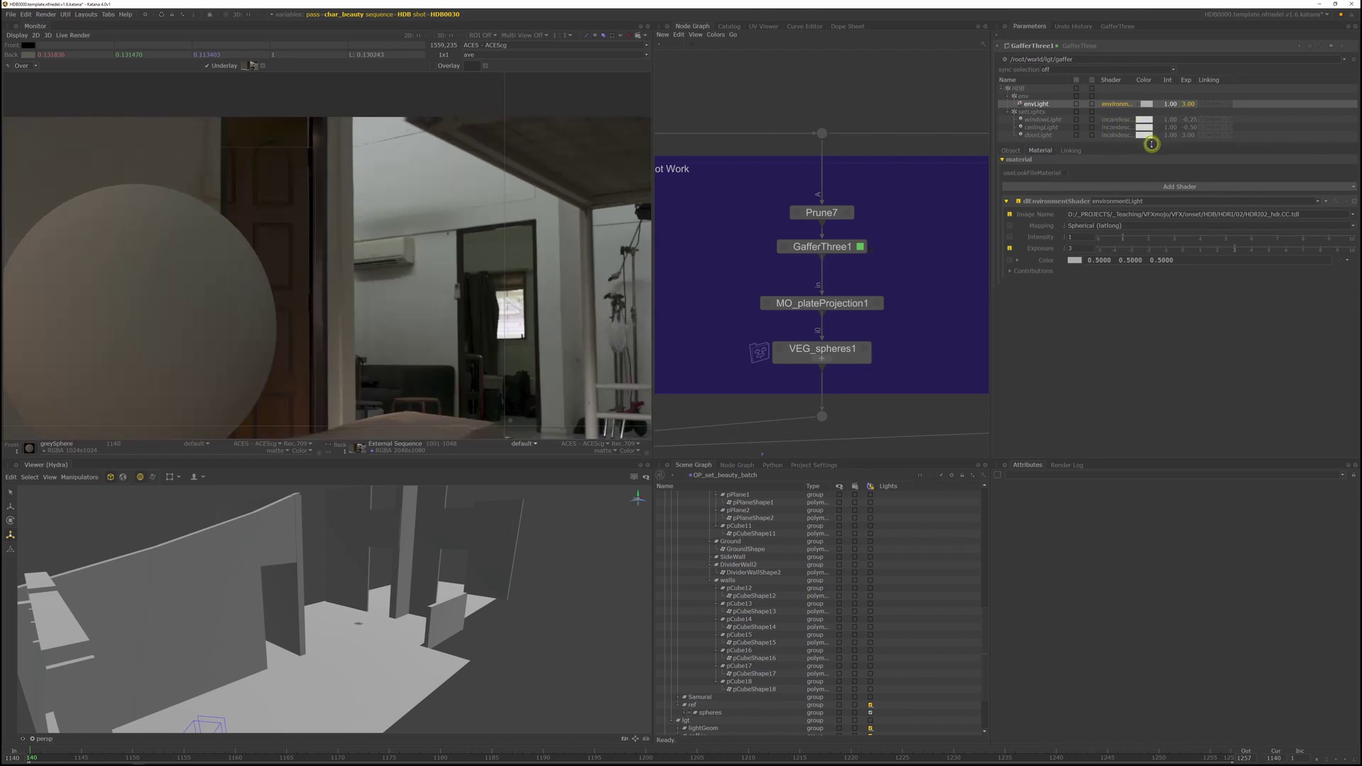
{"action": "left_click_drag", "start_coordinate": [1152, 144], "coordinate": [1153, 183]}
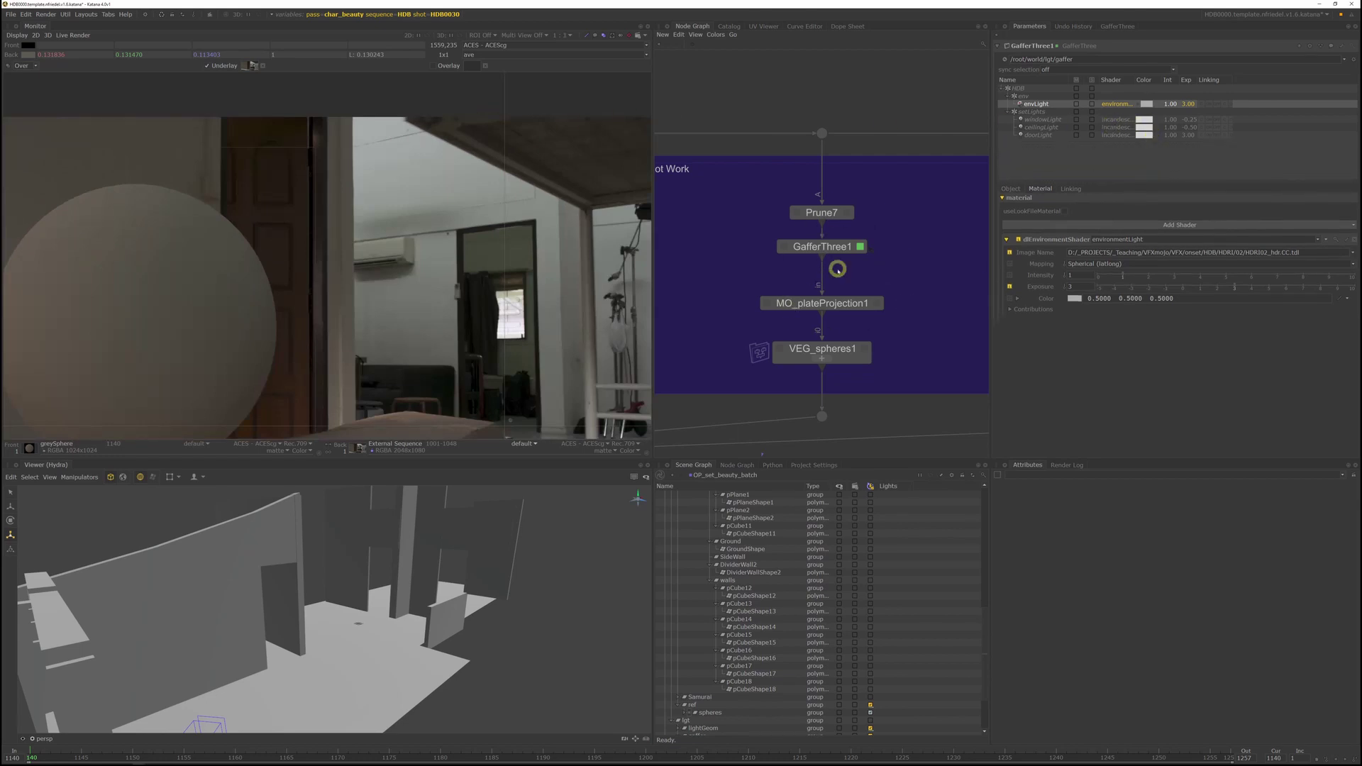
{"action": "left_click", "coordinate": [1023, 161]}
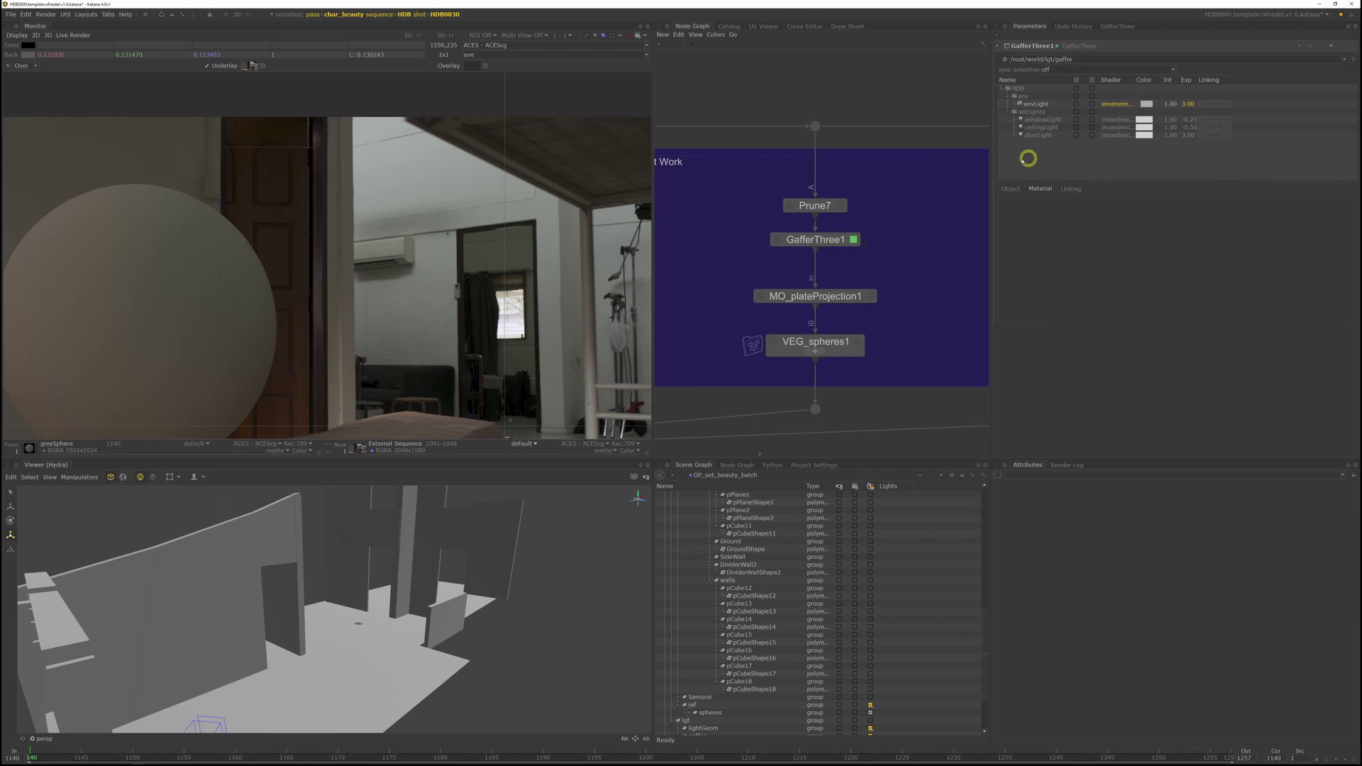
{"action": "left_click", "coordinate": [1010, 113]}
{"action": "right_click", "coordinate": [1034, 111]}
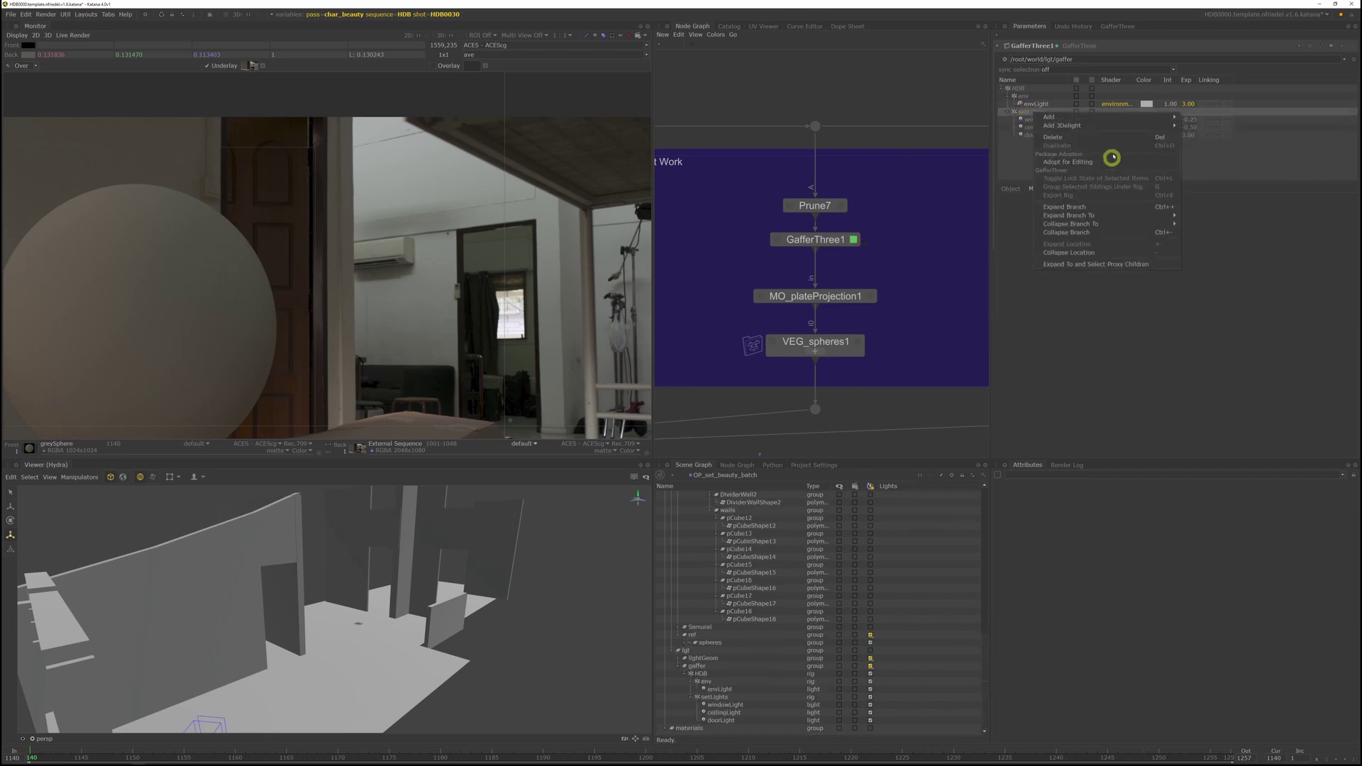
{"action": "mouse_move", "coordinate": [1110, 127]}
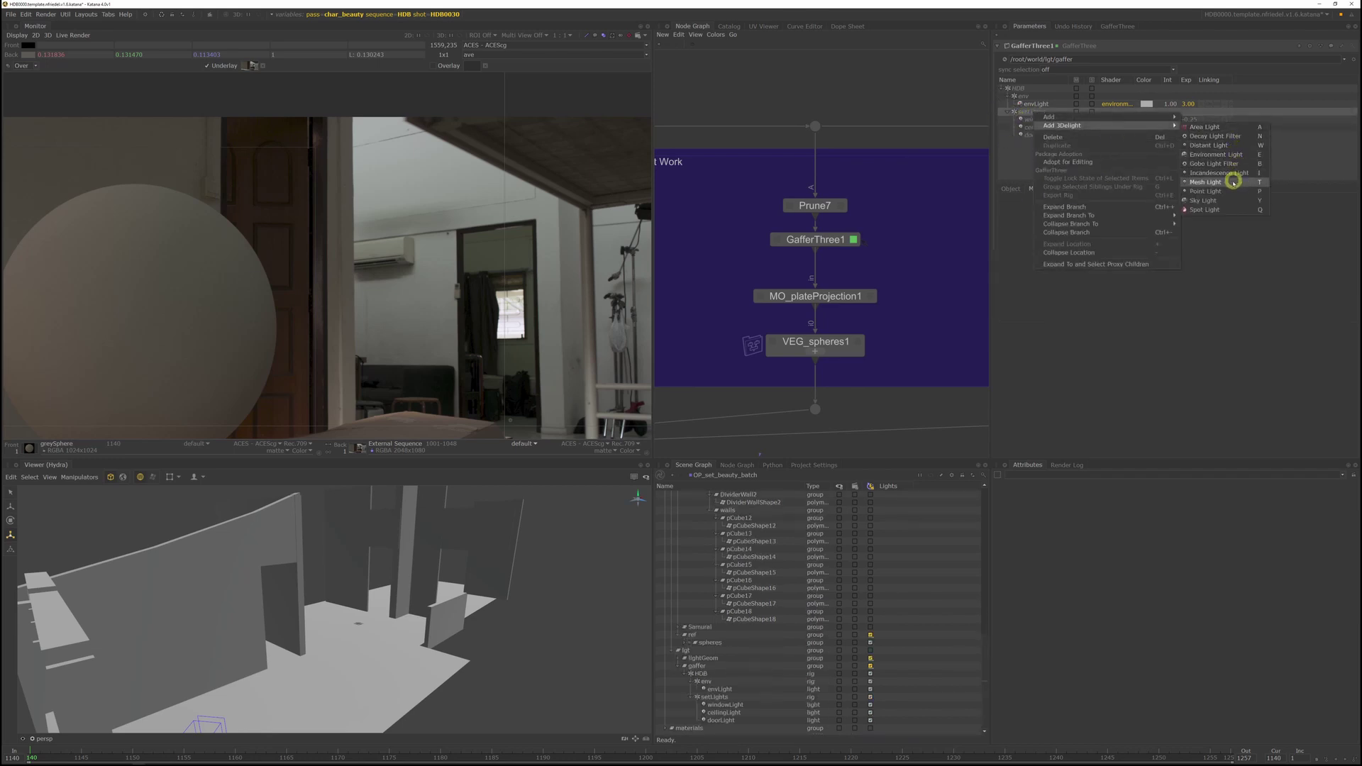
{"action": "left_click", "coordinate": [1230, 131]}
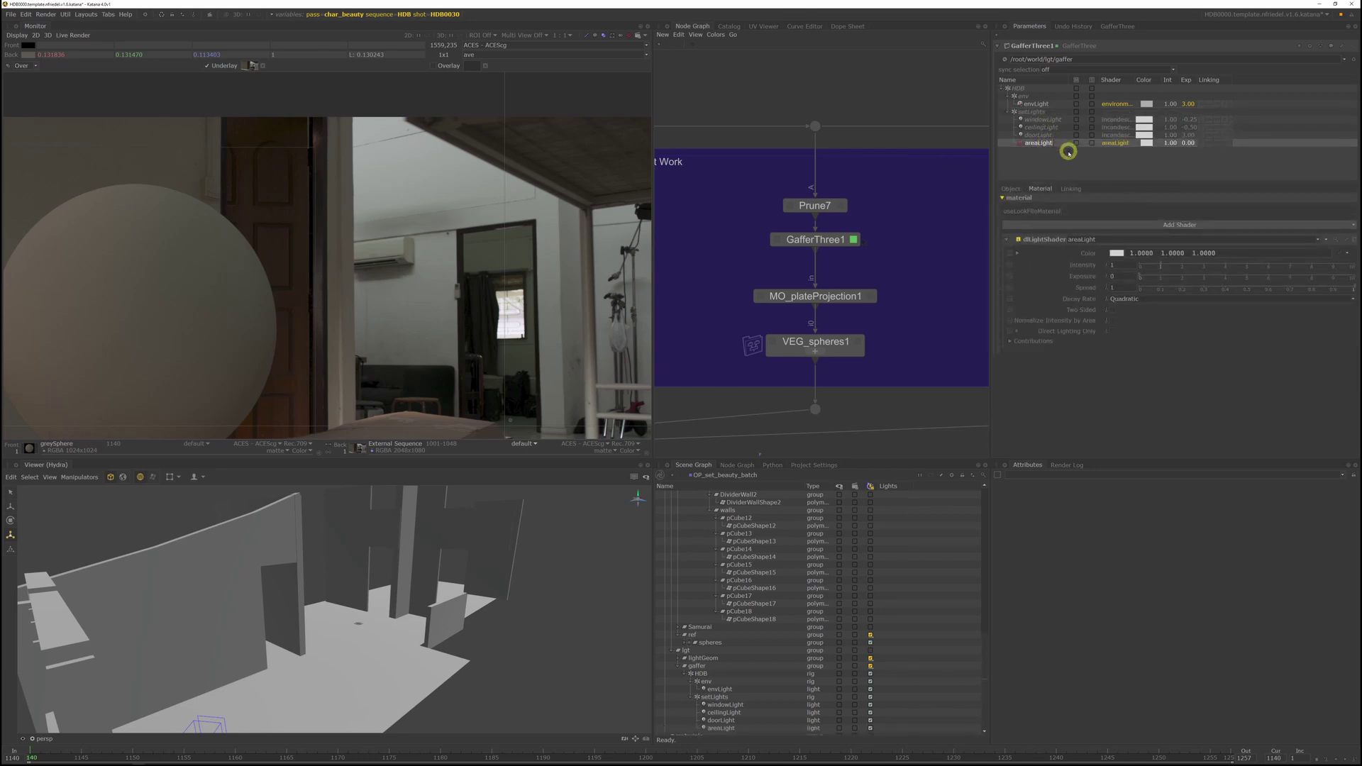
{"action": "key", "text": "Return"}
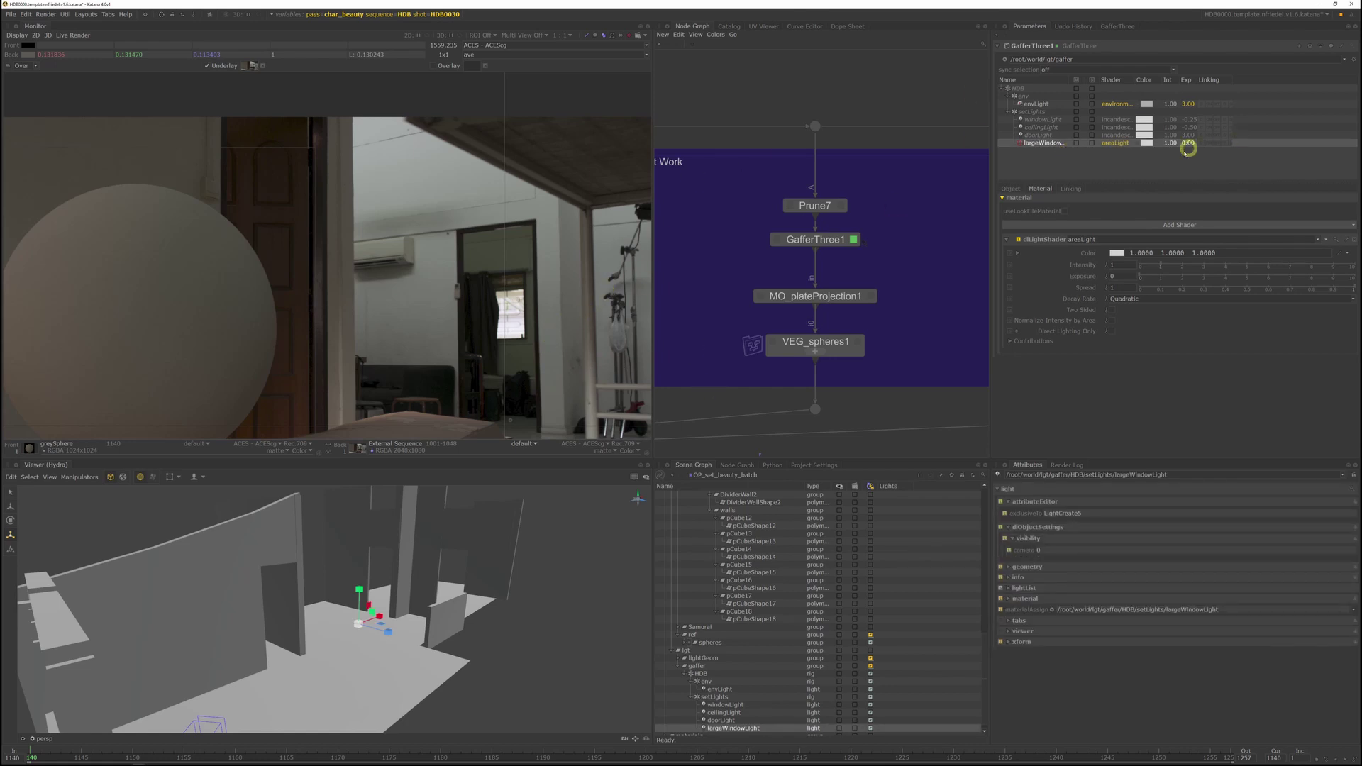
- Start a live render from the char_beauty render node
{"action": "left_click", "coordinate": [368, 622]}
{"action": "middle_click_drag", "start_coordinate": [450, 227], "coordinate": [494, 338]}
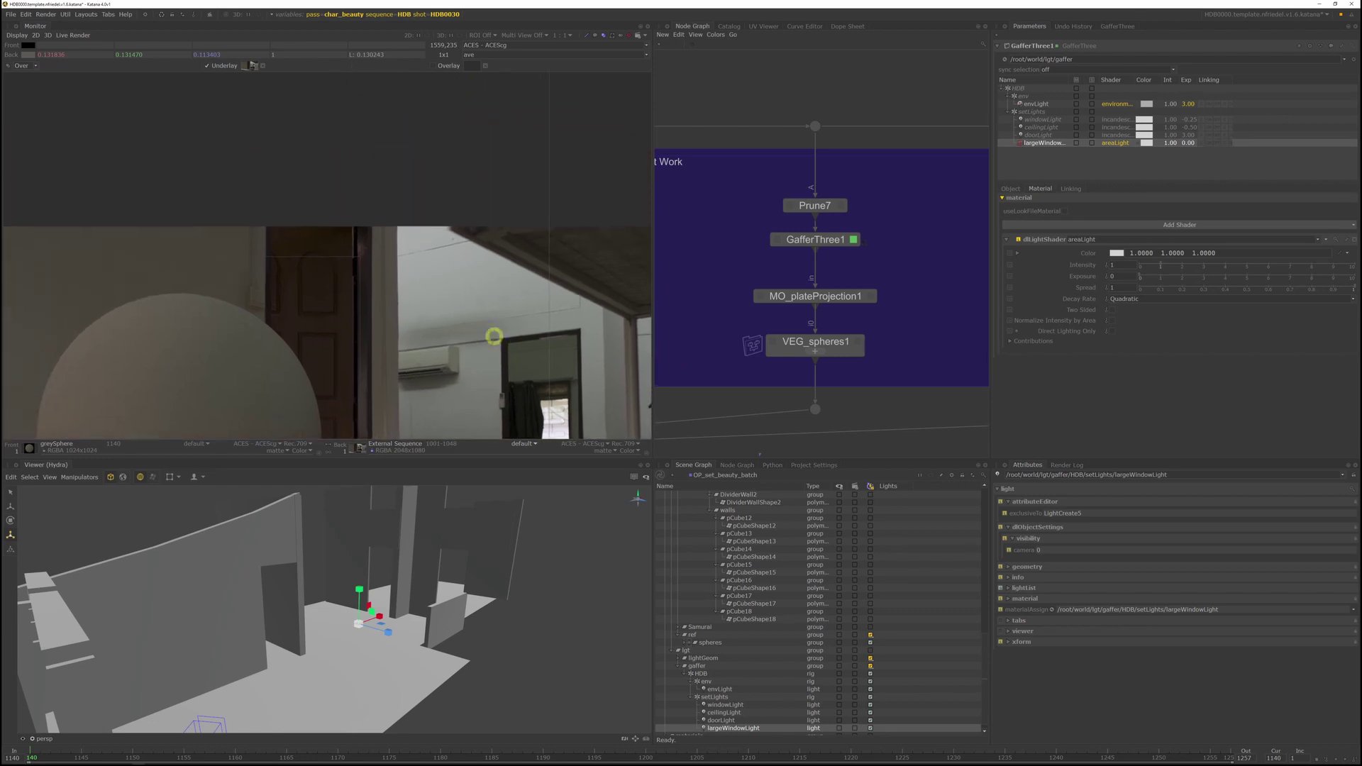
{"action": "scroll", "coordinate": [467, 277], "scroll_direction": "down", "scroll_amount": 3}
{"action": "middle_click_drag", "start_coordinate": [914, 366], "coordinate": [904, 88]}
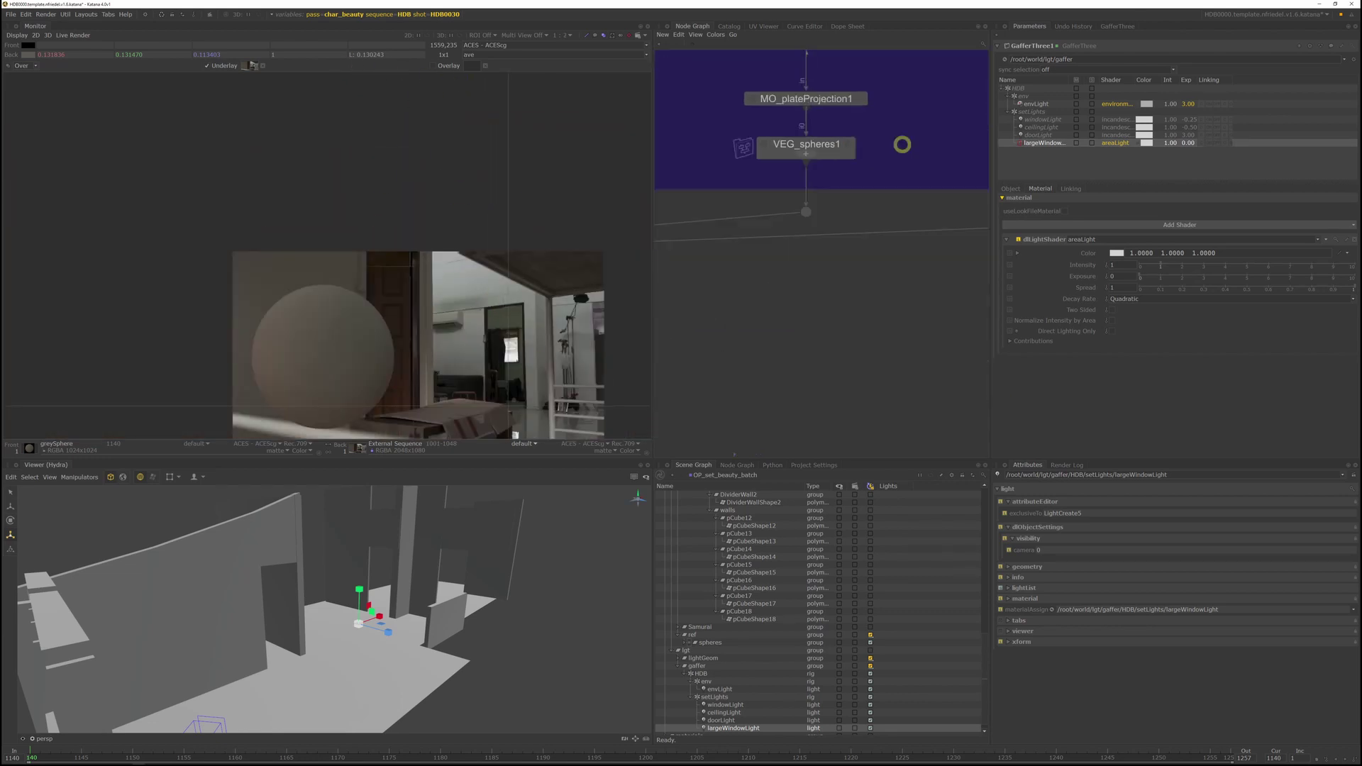
{"action": "scroll", "coordinate": [880, 145], "scroll_direction": "down", "scroll_amount": 3}
{"action": "scroll", "coordinate": [759, 383], "scroll_direction": "up", "scroll_amount": 3}
{"action": "middle_click_drag", "start_coordinate": [738, 397], "coordinate": [866, 220]}
{"action": "right_click", "coordinate": [845, 372]}
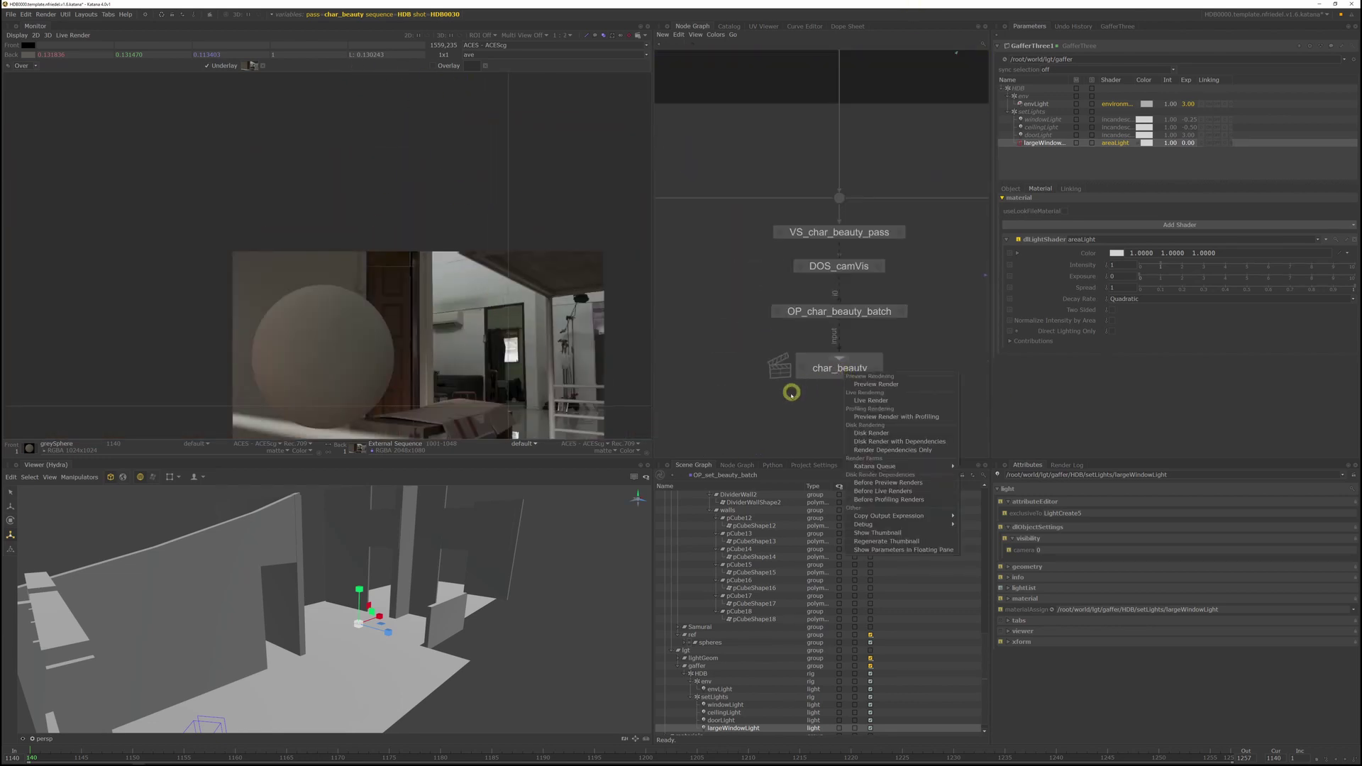
{"action": "left_click", "coordinate": [874, 400]}
{"action": "left_click_drag", "start_coordinate": [989, 459], "coordinate": [1010, 411]}
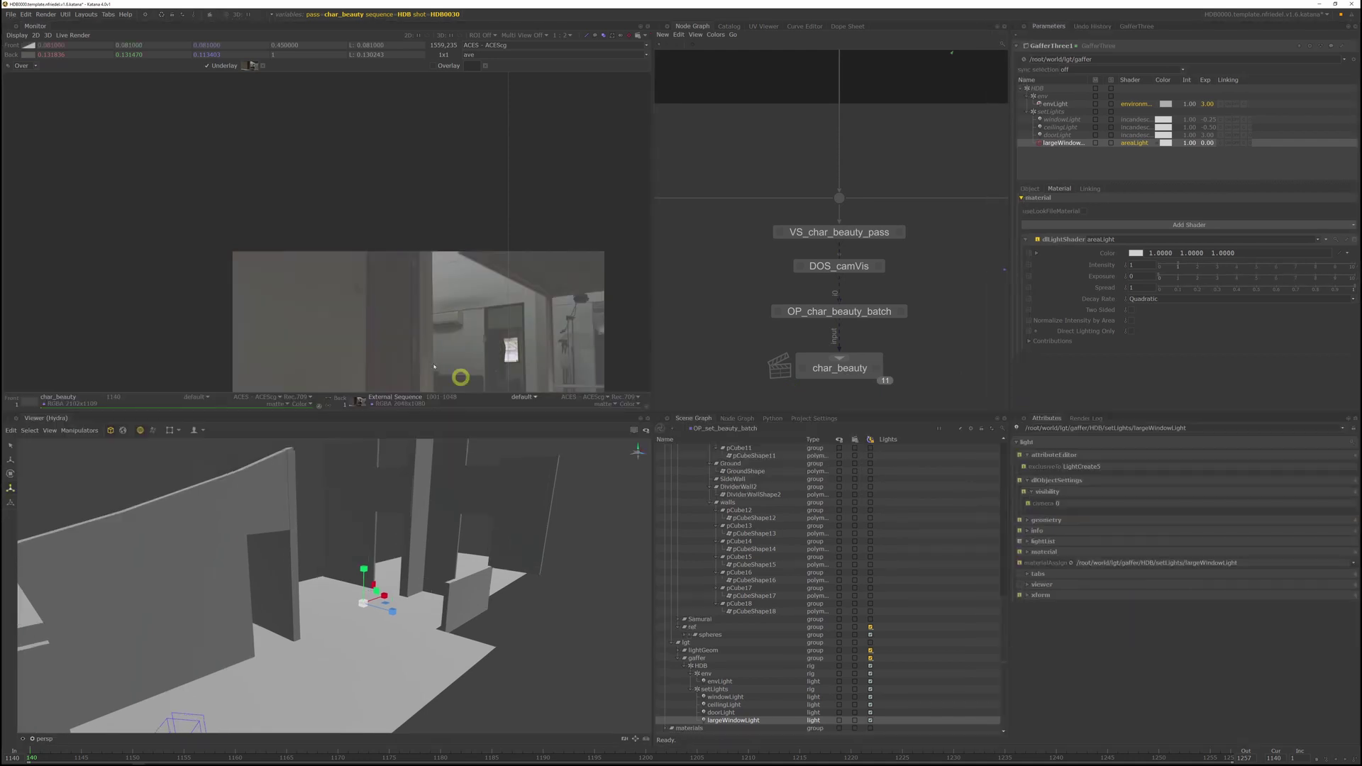
{"action": "middle_click_drag", "start_coordinate": [432, 356], "coordinate": [389, 189]}
{"action": "scroll", "coordinate": [376, 261], "scroll_direction": "up", "scroll_amount": 3}
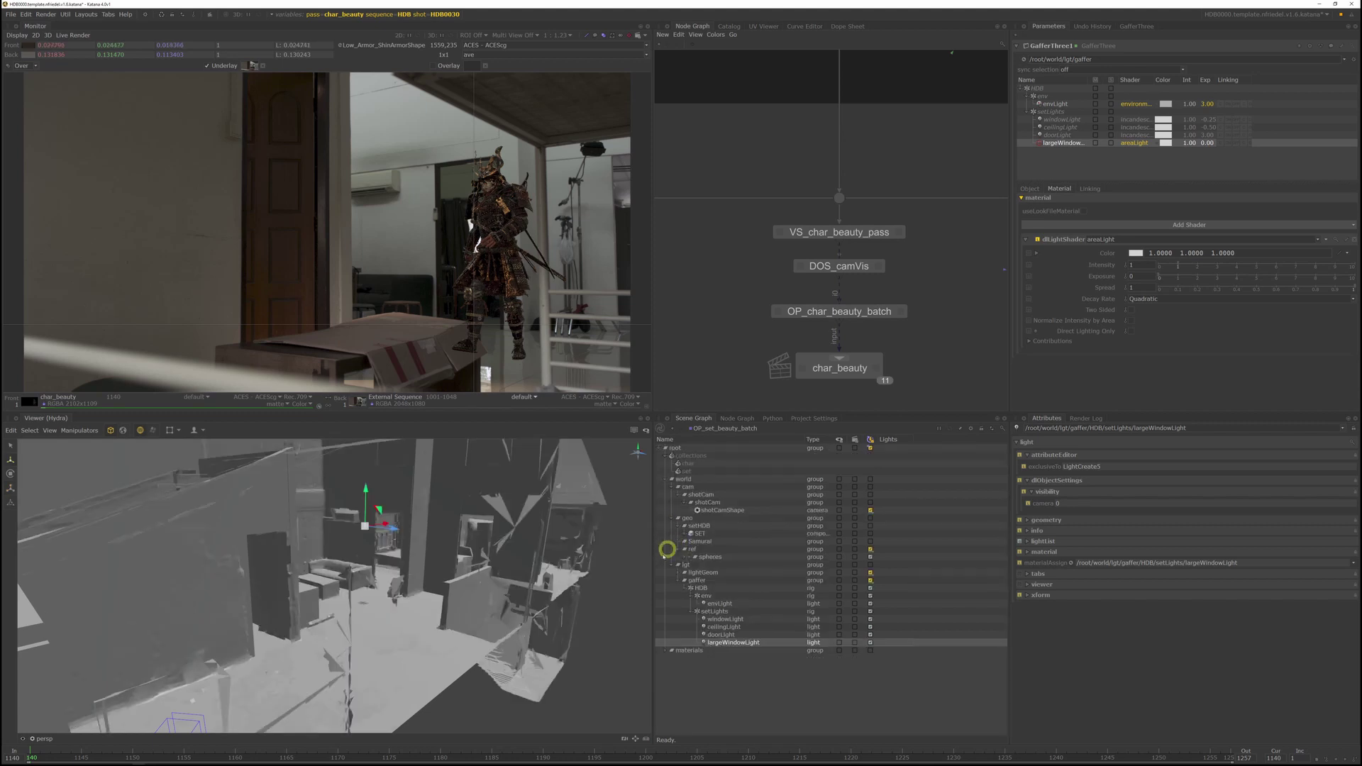
- Expand the Samurai location so the character shows in the viewer, and inspect the room around largeWindowLight
{"action": "left_click", "coordinate": [684, 541], "text": "shift"}
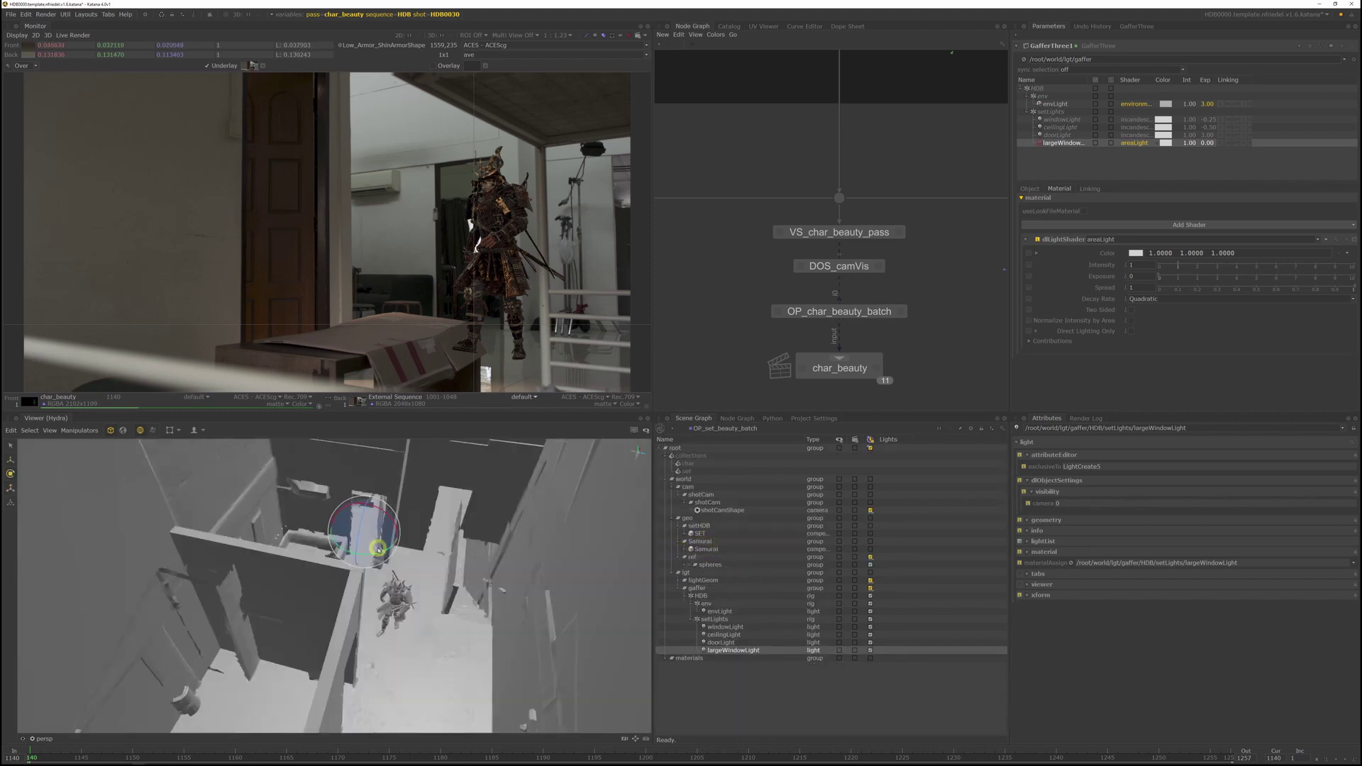
{"action": "key", "text": "r"}
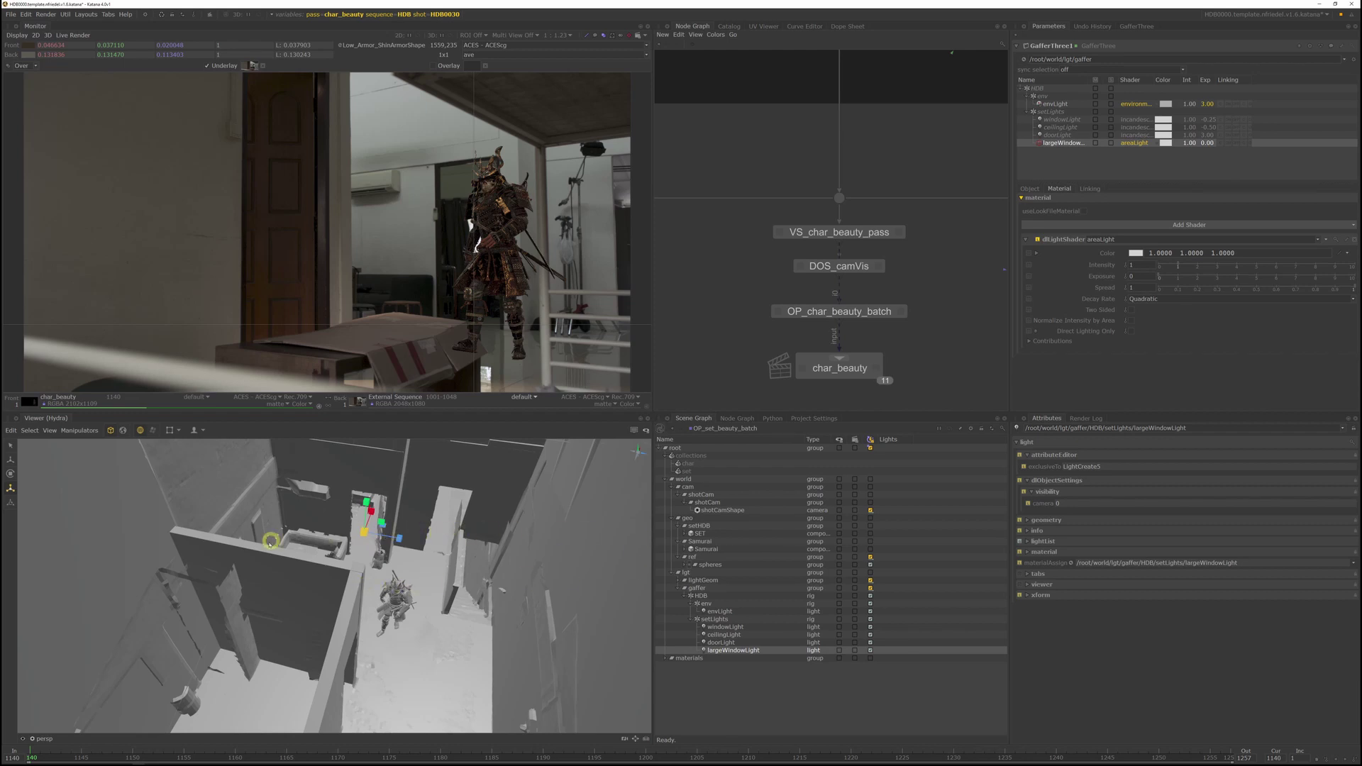
{"action": "mouse_move", "coordinate": [248, 539]}
{"action": "left_mouse_down", "text": "alt"}
{"action": "mouse_move", "coordinate": [237, 511]}
{"action": "mouse_move", "coordinate": [258, 539]}
{"action": "mouse_move", "coordinate": [355, 517]}
{"action": "mouse_move", "coordinate": [331, 582]}
{"action": "mouse_move", "coordinate": [262, 526]}
{"action": "left_mouse_up", "text": "alt"}
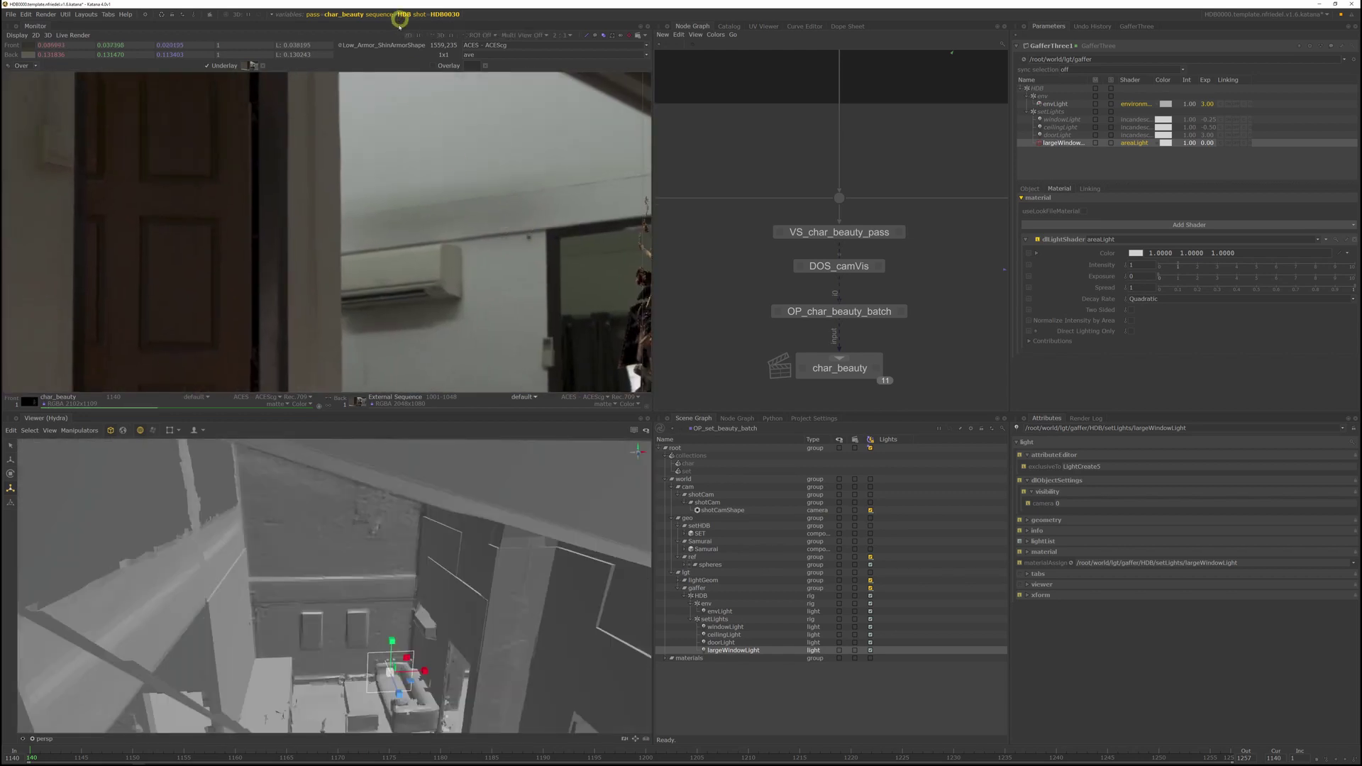
{"action": "middle_click_drag", "start_coordinate": [455, 242], "coordinate": [494, 210]}
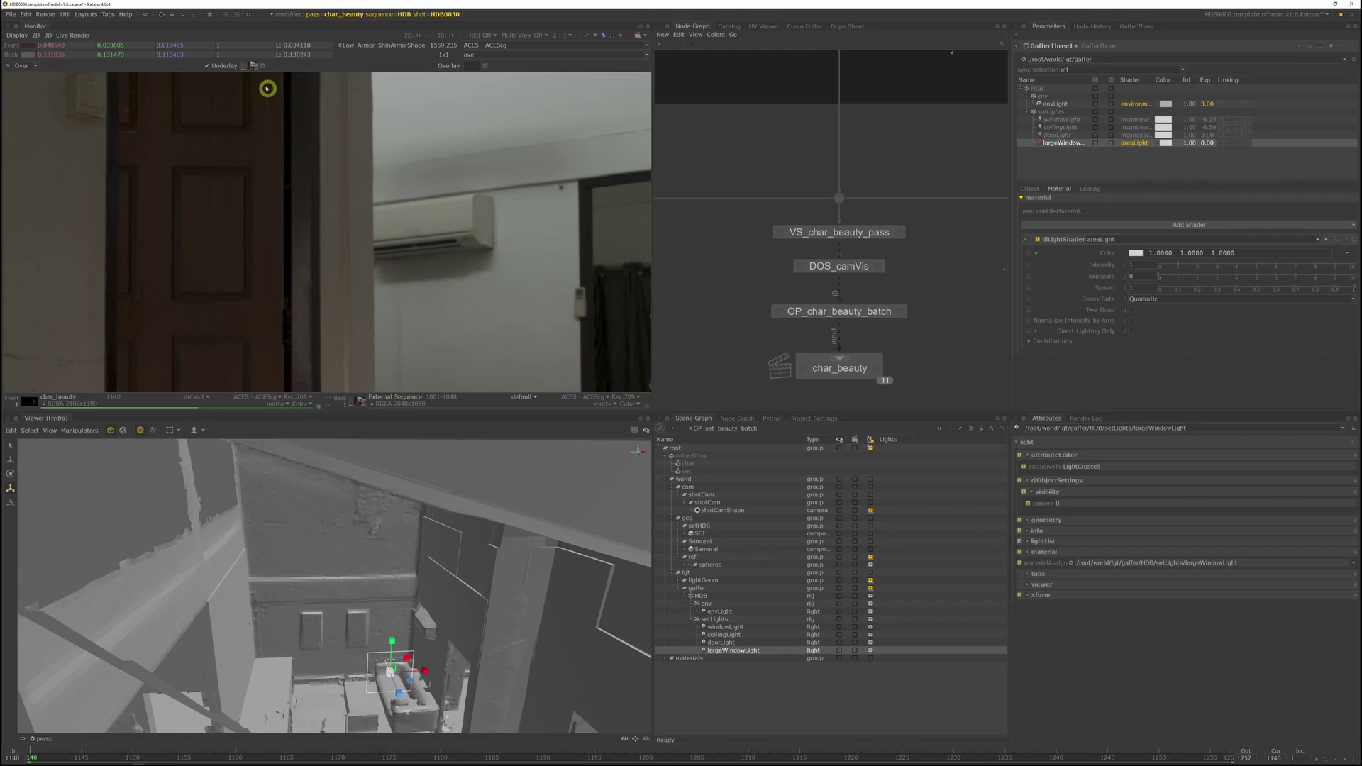
{"action": "scroll", "coordinate": [267, 96], "scroll_direction": "down", "scroll_amount": 6}
{"action": "scroll", "coordinate": [268, 103], "scroll_direction": "up", "scroll_amount": 4}
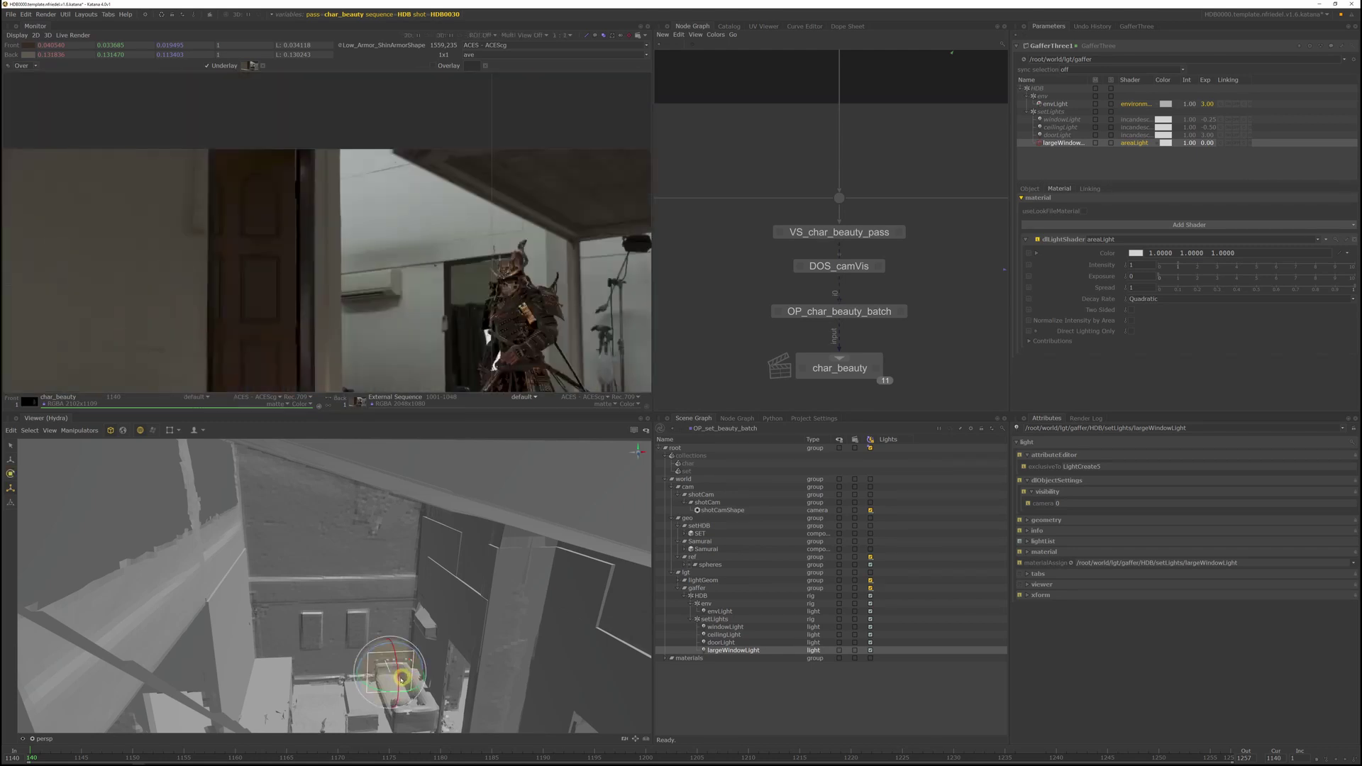
- Raise largeWindowLight high above the room's sofa and stretch it into a wide rectangle
{"action": "key", "text": "w"}
{"action": "middle_click_drag", "start_coordinate": [363, 596], "coordinate": [374, 571], "text": "alt"}
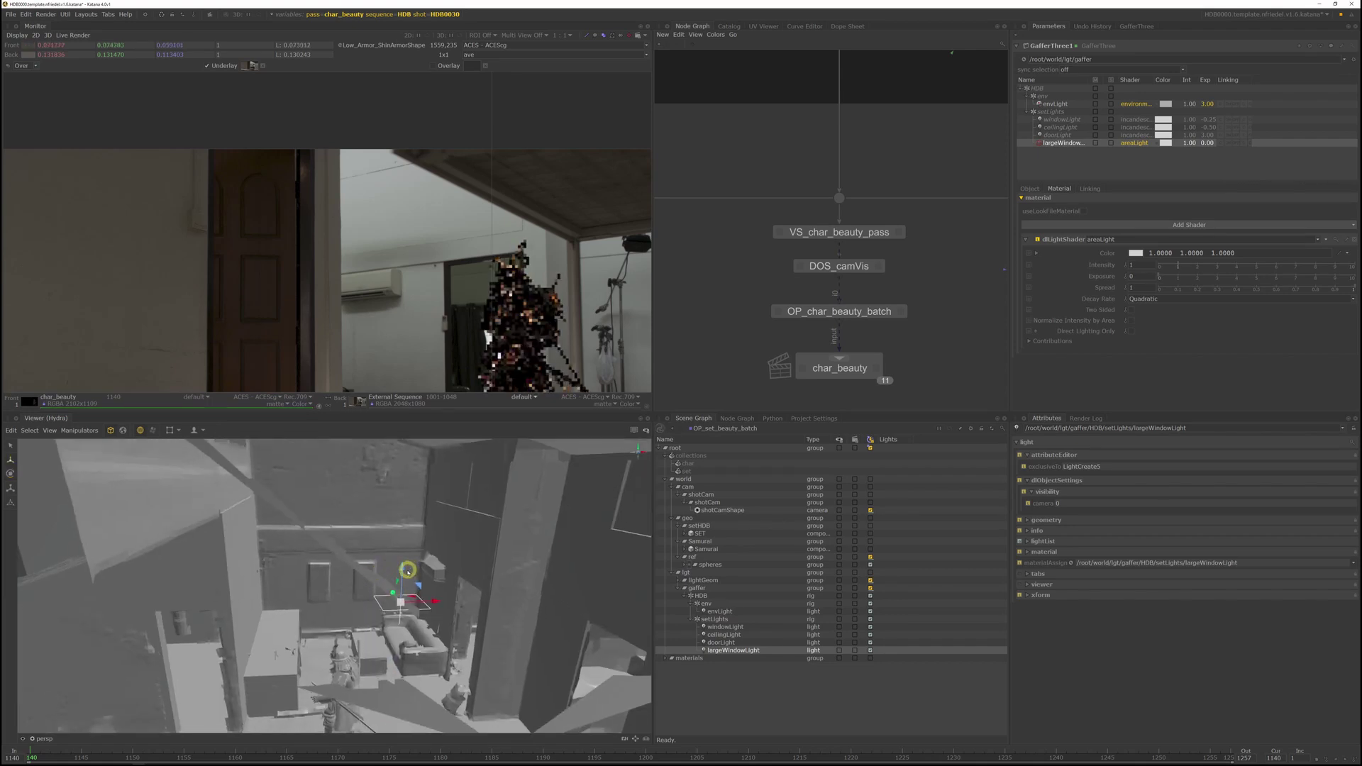
{"action": "left_click_drag", "start_coordinate": [407, 571], "coordinate": [407, 451]}
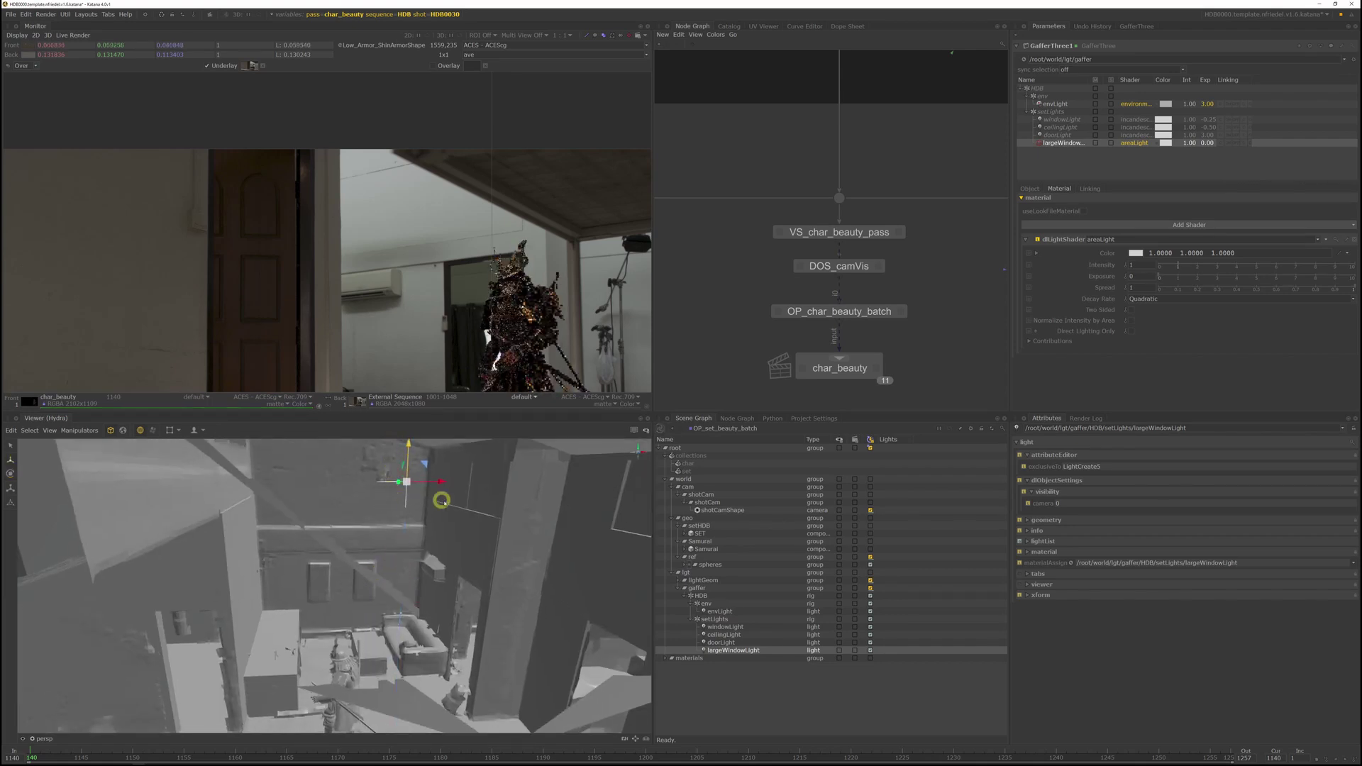
{"action": "left_click_drag", "start_coordinate": [454, 503], "coordinate": [517, 572], "text": "alt"}
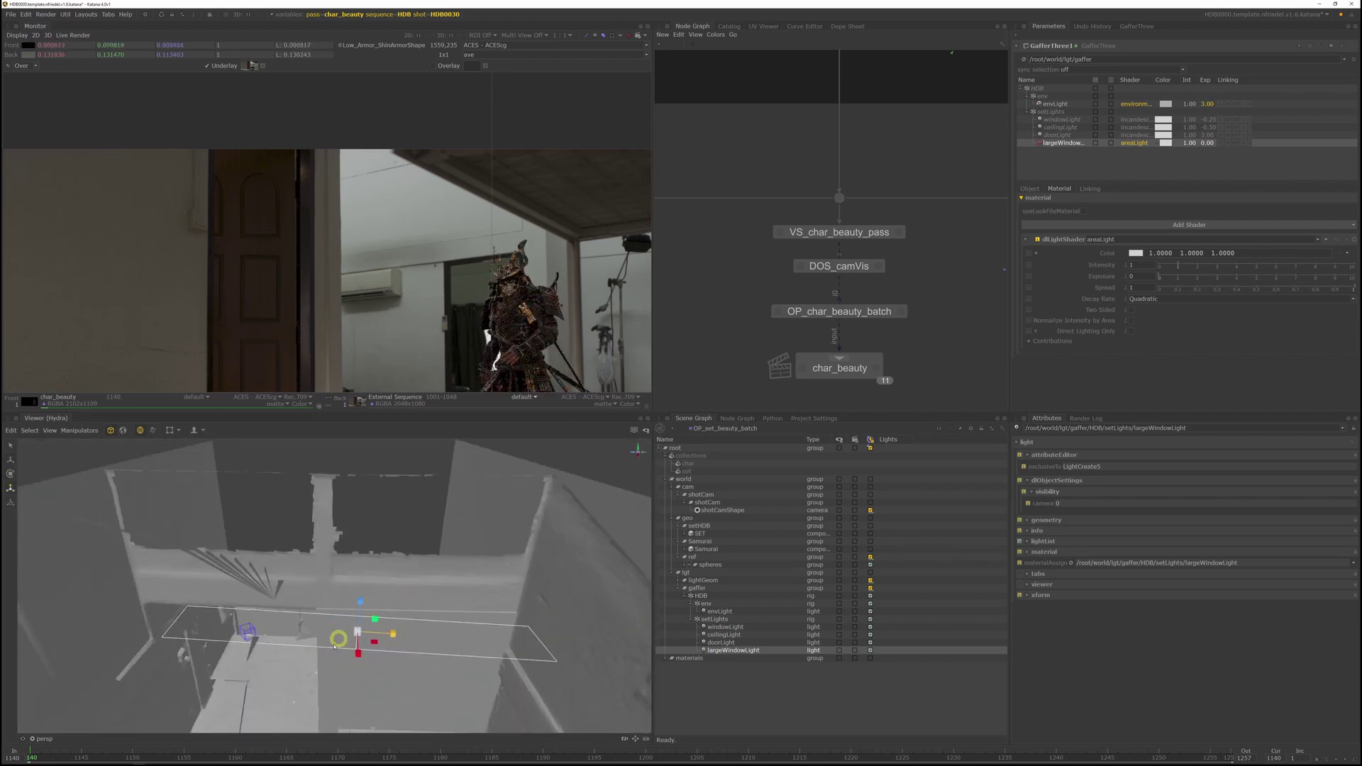
- Tilt largeWindowLight to angle into the room and check its effect on the samurai's upper body in the live render
{"action": "left_click_drag", "start_coordinate": [325, 659], "coordinate": [489, 641], "text": "alt"}
{"action": "key", "text": "e"}
{"action": "left_click_drag", "start_coordinate": [340, 594], "coordinate": [341, 622]}
{"action": "left_click_drag", "start_coordinate": [341, 622], "coordinate": [357, 557], "text": "alt"}
{"action": "key", "text": "r"}
{"action": "scroll", "coordinate": [555, 288], "scroll_direction": "up", "scroll_amount": 2}
{"action": "middle_click_drag", "start_coordinate": [554, 288], "coordinate": [514, 168]}
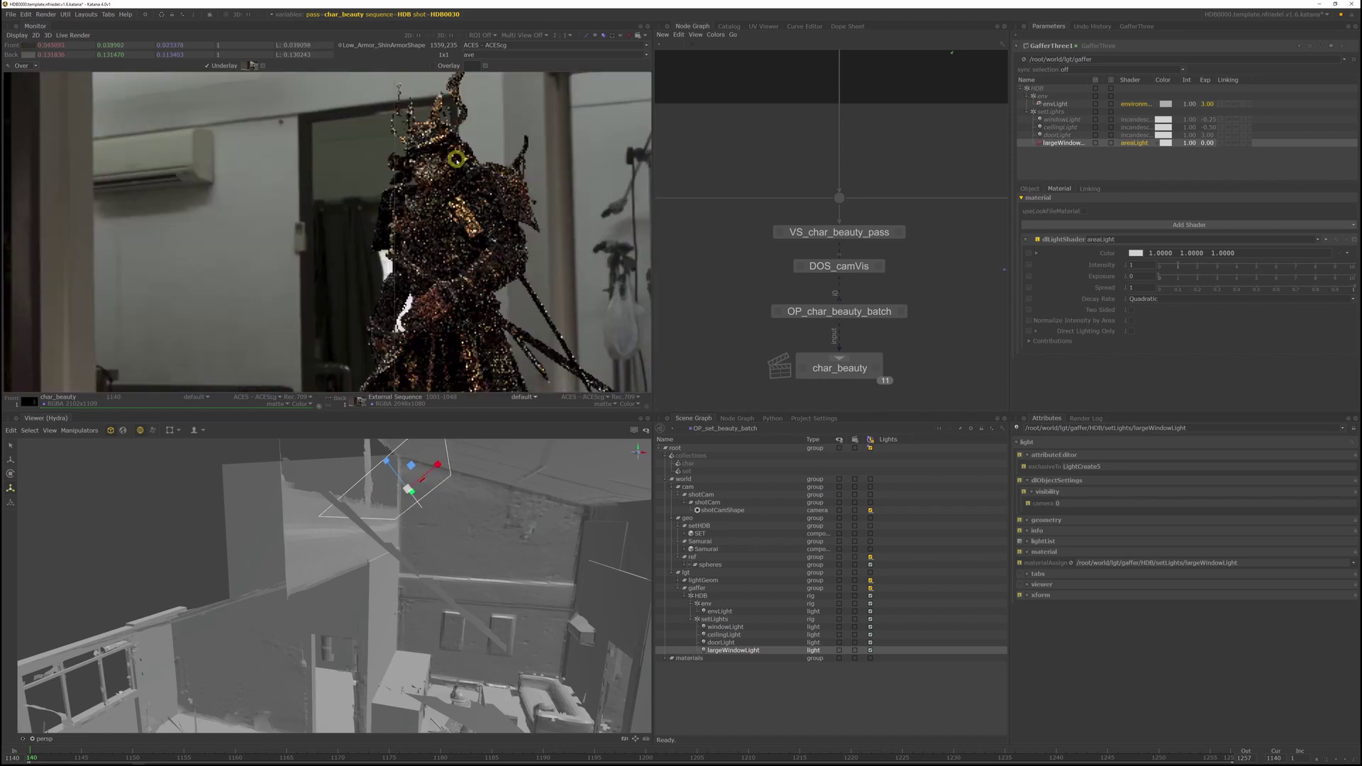
- Solo largeWindowLight in the GafferThree1 light list
{"action": "double_click", "coordinate": [1207, 143]}
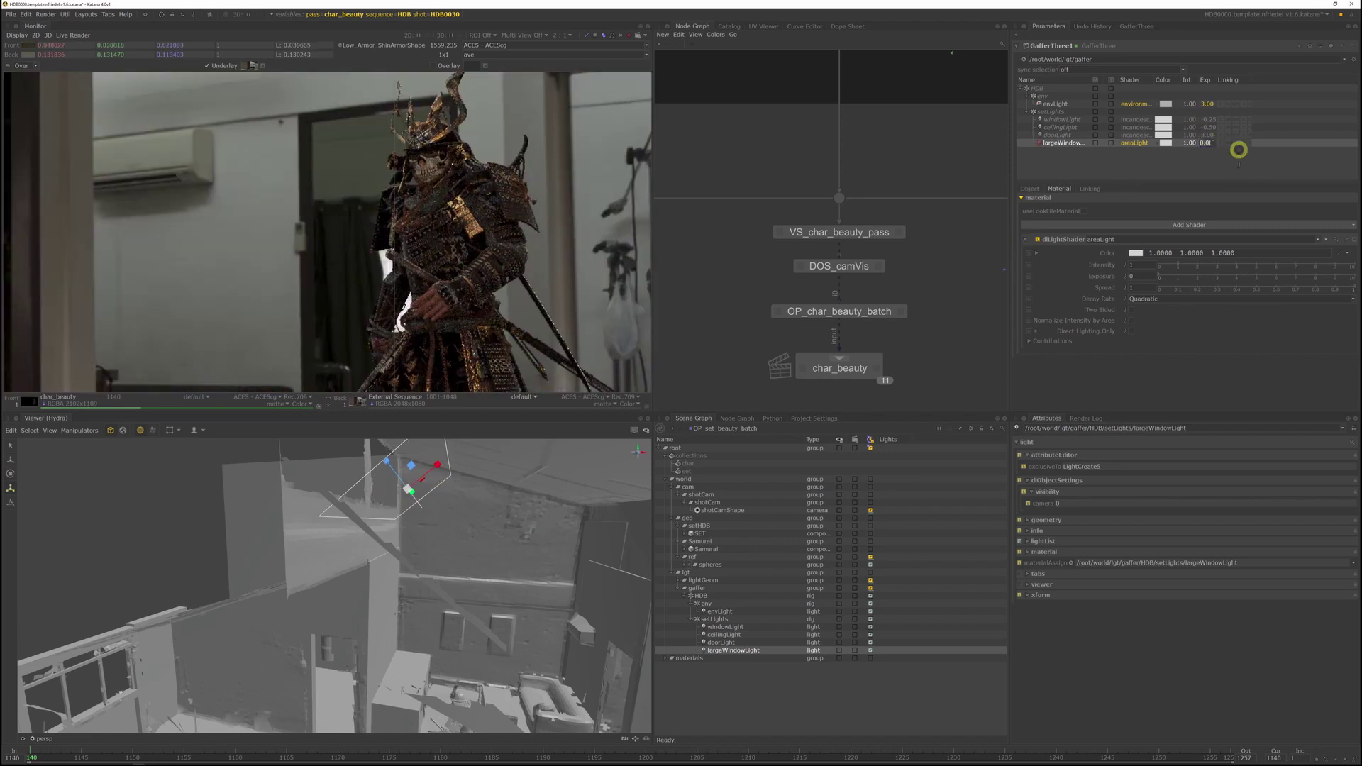
{"action": "left_click", "coordinate": [1123, 168]}
{"action": "left_click", "coordinate": [1111, 142]}
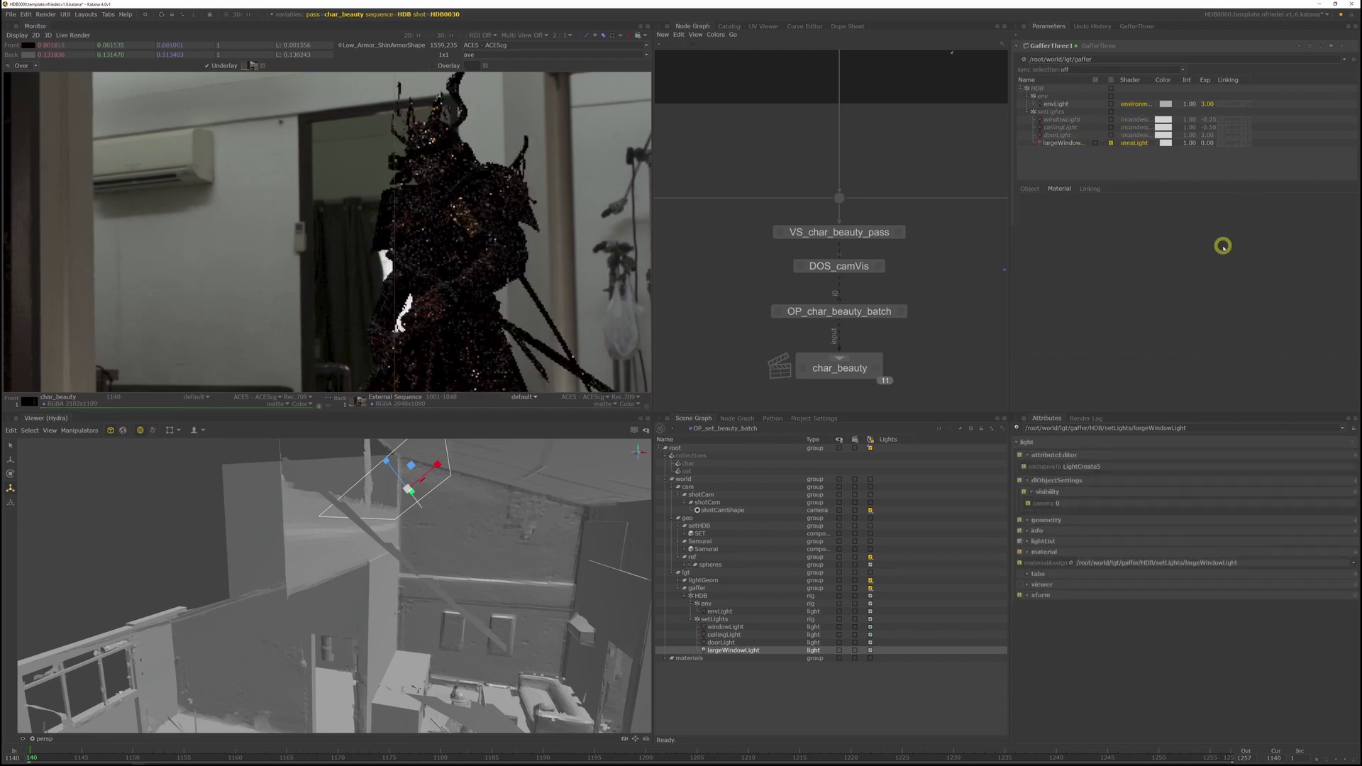
- Set largeWindowLight's exposure to 4.5 and adjust its tilt and position above the room
{"action": "left_click", "coordinate": [1209, 143]}
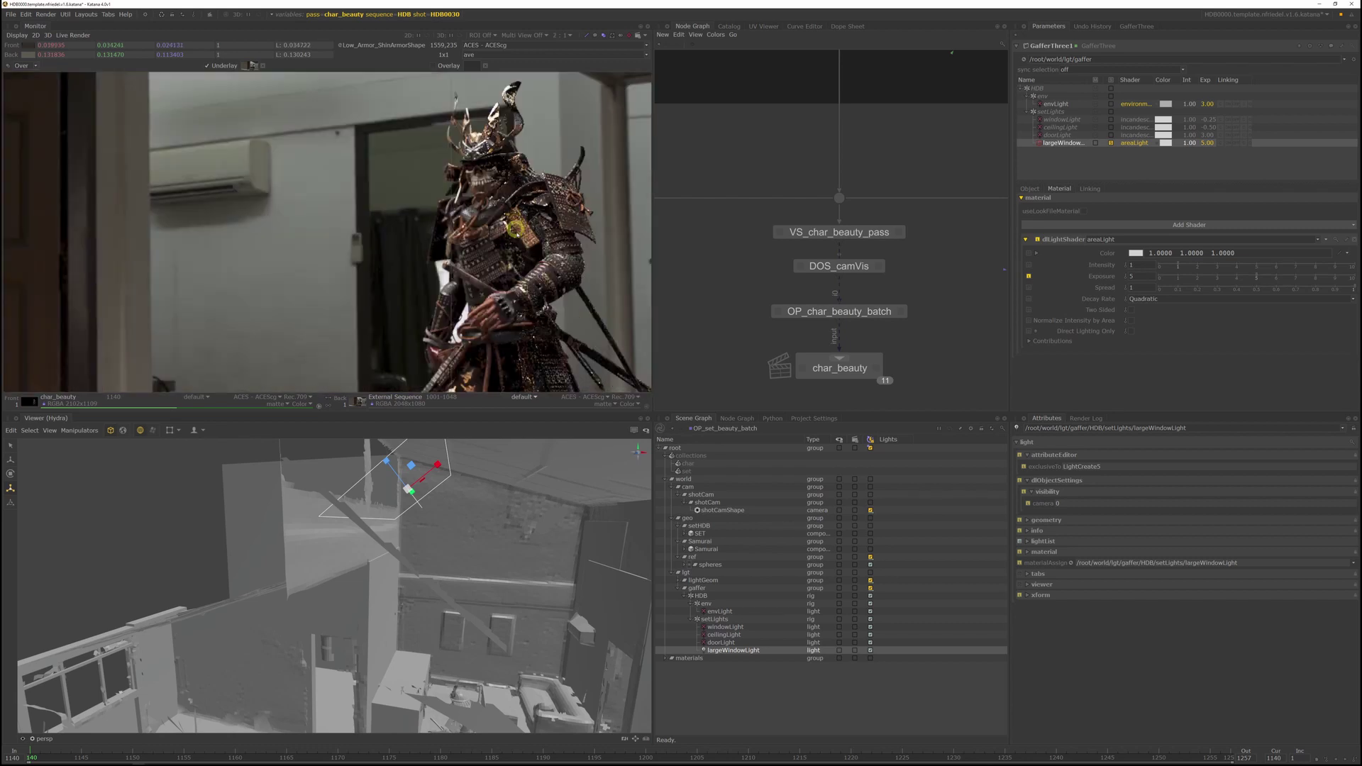
{"action": "left_click_drag", "start_coordinate": [455, 516], "coordinate": [425, 518], "text": "alt"}
{"action": "left_click_drag", "start_coordinate": [433, 501], "coordinate": [326, 295]}
{"action": "key", "text": "e"}
{"action": "left_click_drag", "start_coordinate": [507, 518], "coordinate": [461, 522], "text": "alt"}
{"action": "left_click_drag", "start_coordinate": [461, 522], "coordinate": [333, 521], "text": "alt"}
{"action": "key", "text": "w"}
{"action": "left_click_drag", "start_coordinate": [426, 540], "coordinate": [411, 489], "text": "alt"}
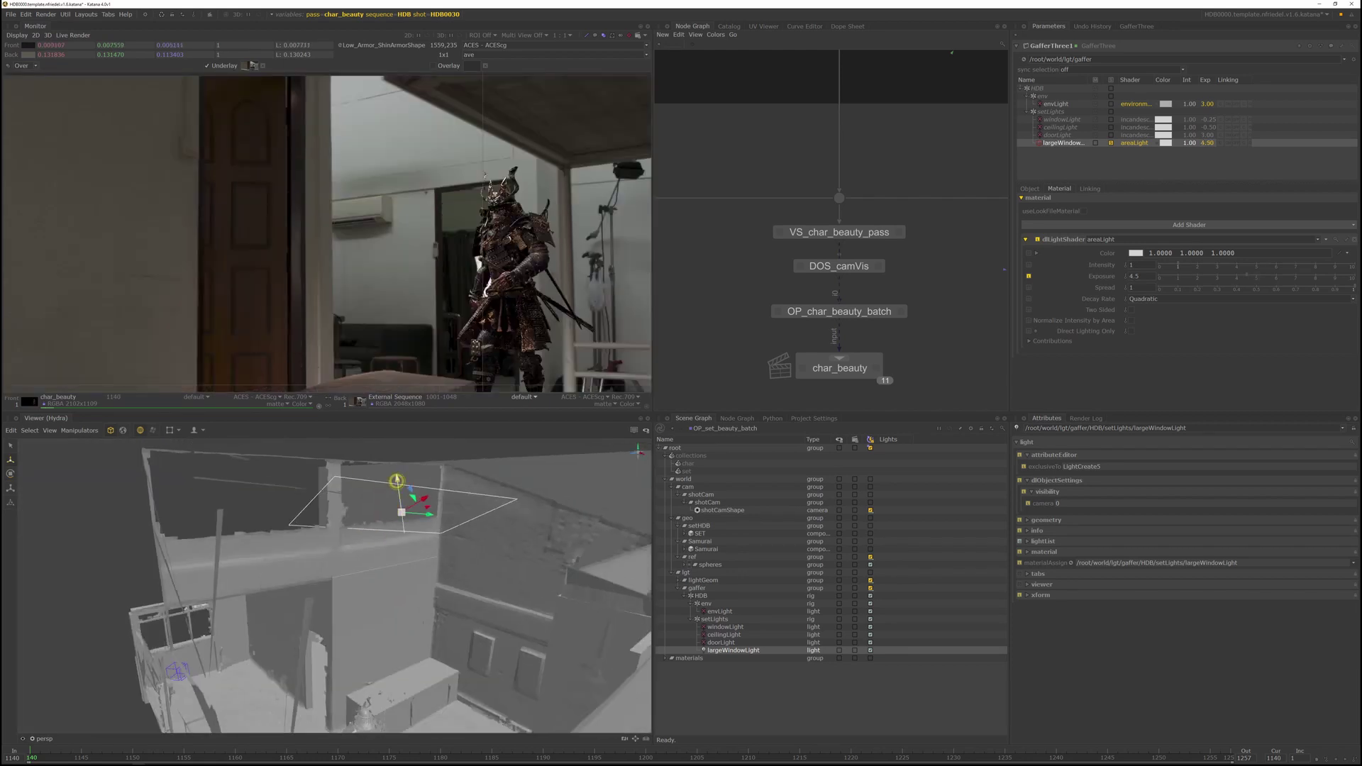
- Refine largeWindowLight's position and scale so it lies nearly flat above the walls, and check the samurai's armour in the live render
{"action": "left_click_drag", "start_coordinate": [411, 497], "coordinate": [390, 585], "text": "alt"}
{"action": "left_click_drag", "start_coordinate": [426, 498], "coordinate": [490, 628]}
{"action": "key", "text": "r"}
{"action": "scroll", "coordinate": [521, 252], "scroll_direction": "up", "scroll_amount": 1}
{"action": "scroll", "coordinate": [507, 339], "scroll_direction": "down", "scroll_amount": 3}
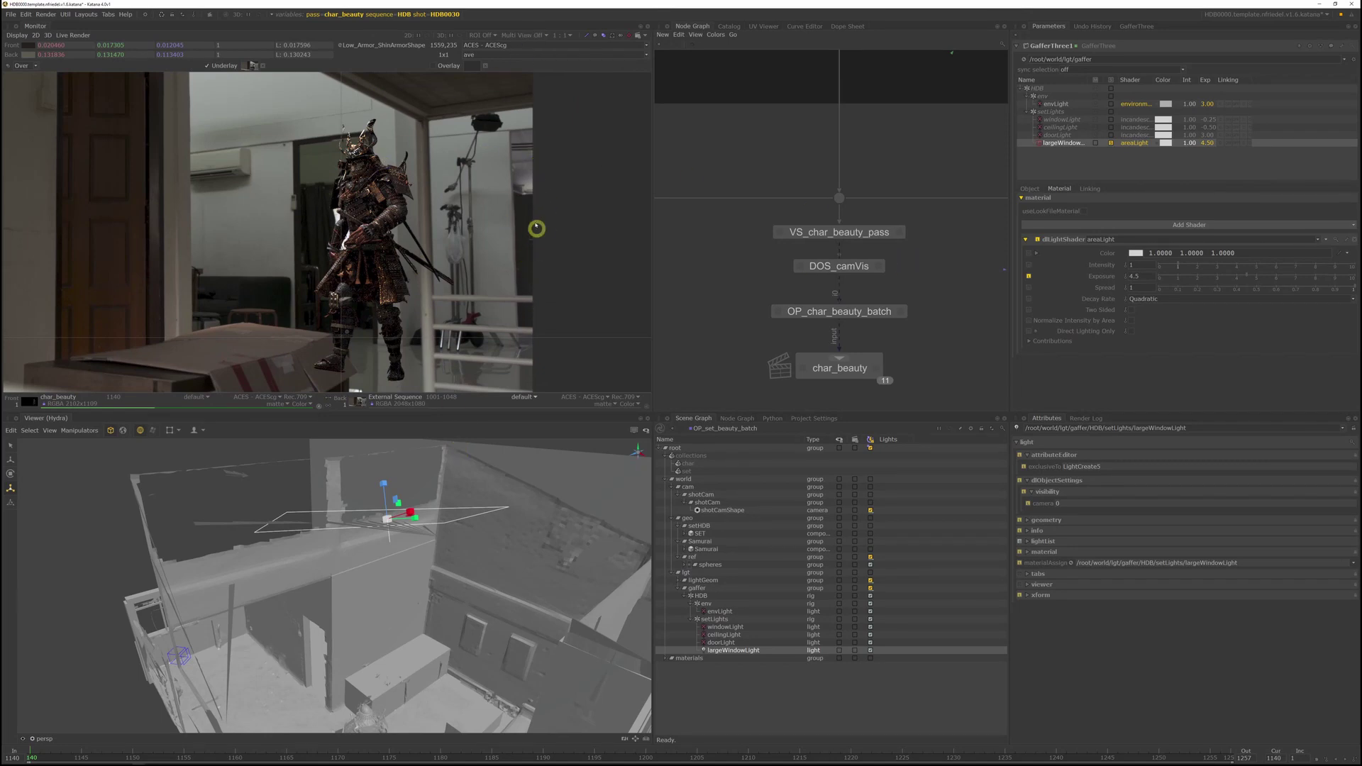
{"action": "scroll", "coordinate": [397, 227], "scroll_direction": "up", "scroll_amount": 5}
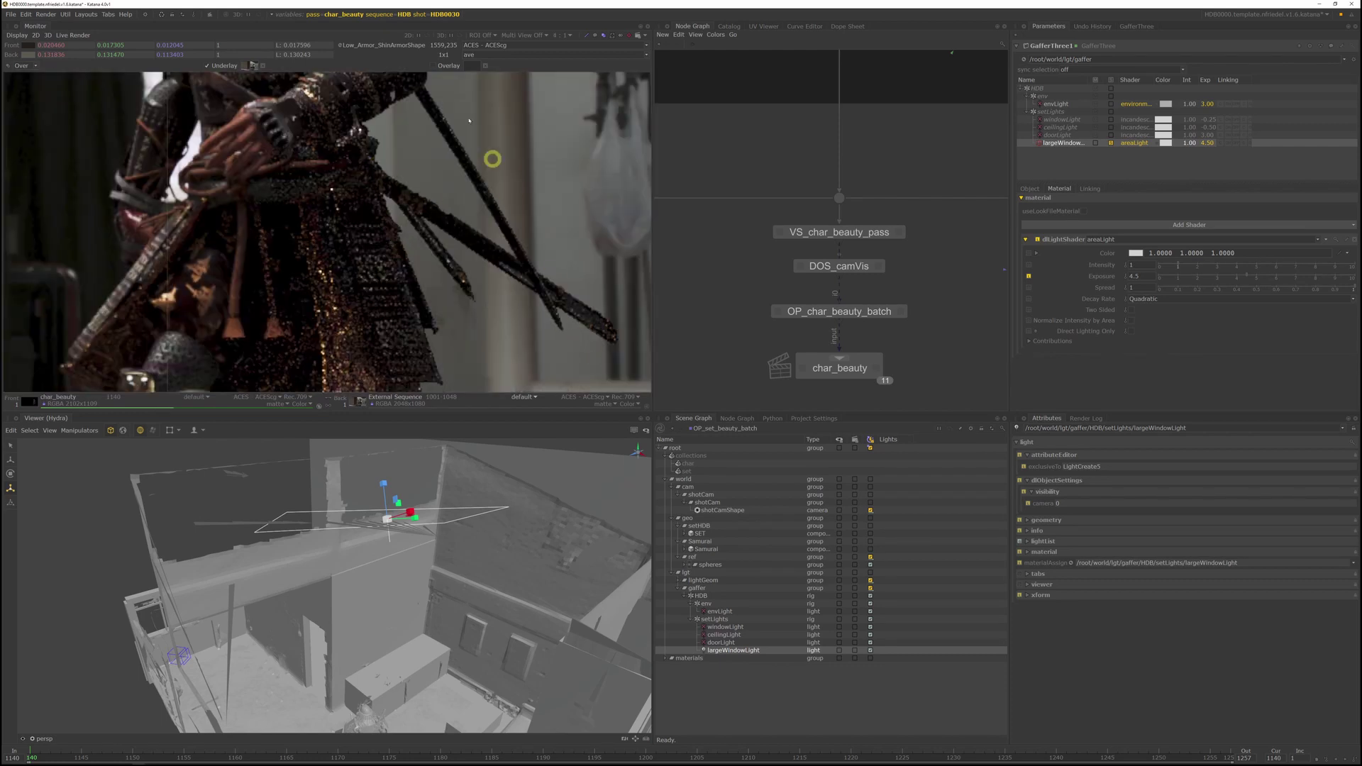
{"action": "scroll", "coordinate": [468, 142], "scroll_direction": "down", "scroll_amount": 5}
- Add a 3Delight area light to the gaffer's setLights rig and name it kickLight
{"action": "right_click", "coordinate": [1068, 158]}
{"action": "mouse_move", "coordinate": [1171, 160]}
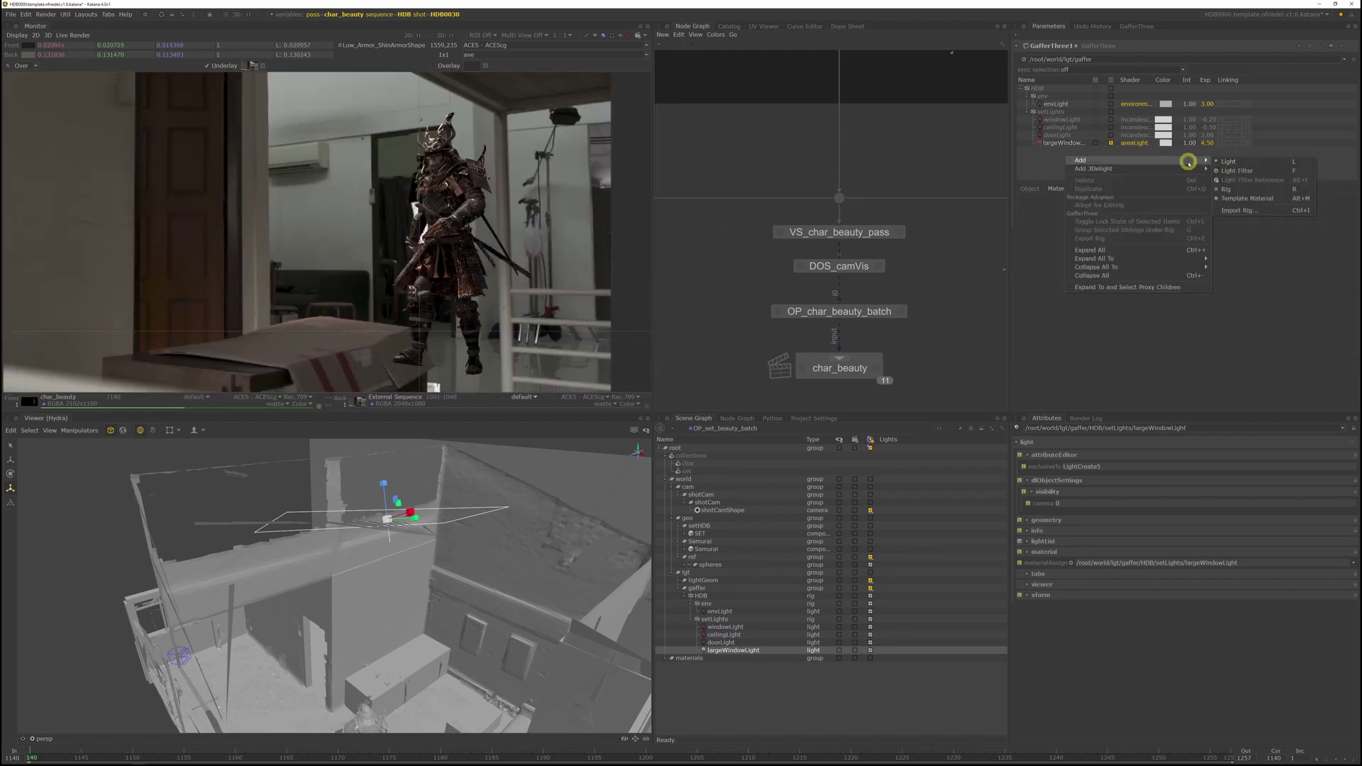
{"action": "left_click", "coordinate": [1240, 170]}
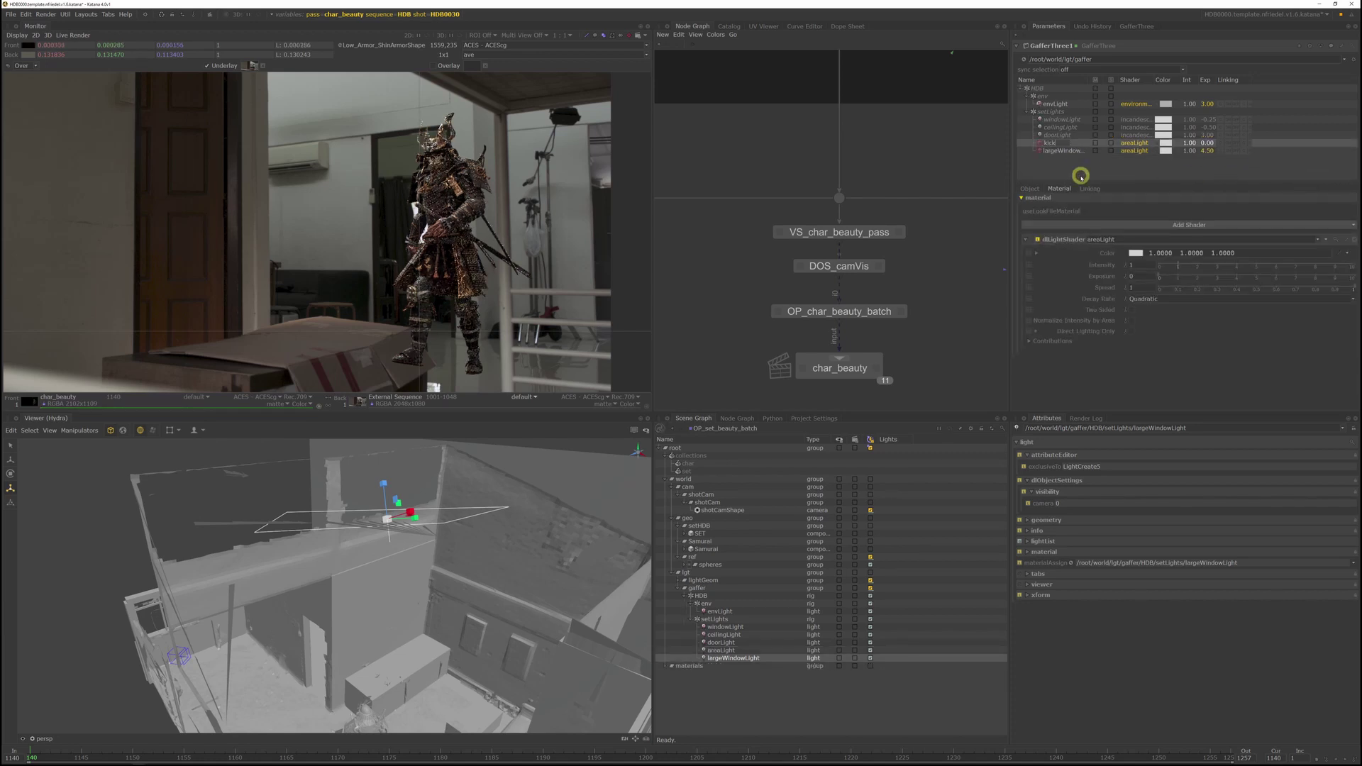
{"action": "key", "text": "Return"}
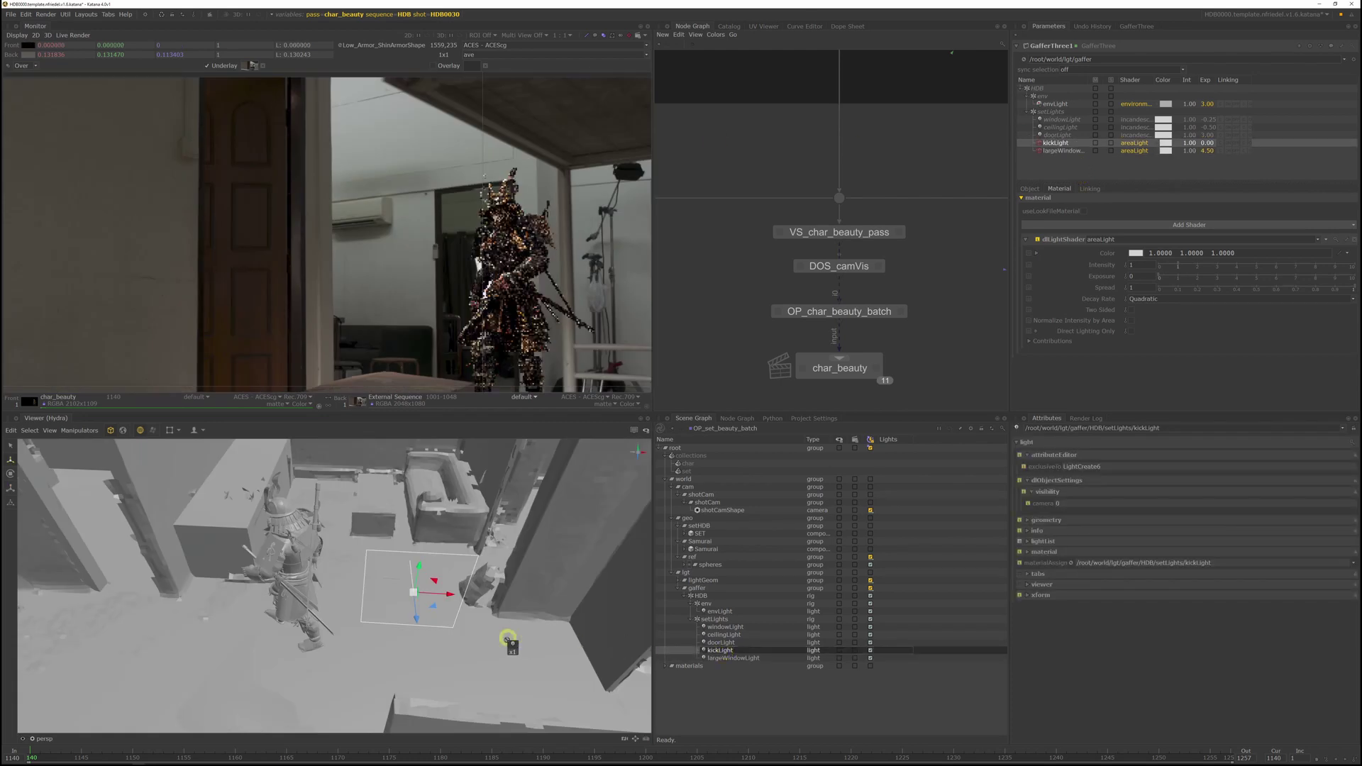
- Aim kickLight at the samurai's back by looking through the light, and return the viewer to the persp camera
{"action": "left_click_drag", "start_coordinate": [508, 638], "coordinate": [447, 644]}
{"action": "right_click_drag", "start_coordinate": [447, 644], "coordinate": [276, 633], "text": "alt"}
{"action": "left_click_drag", "start_coordinate": [277, 632], "coordinate": [355, 643], "text": "alt"}
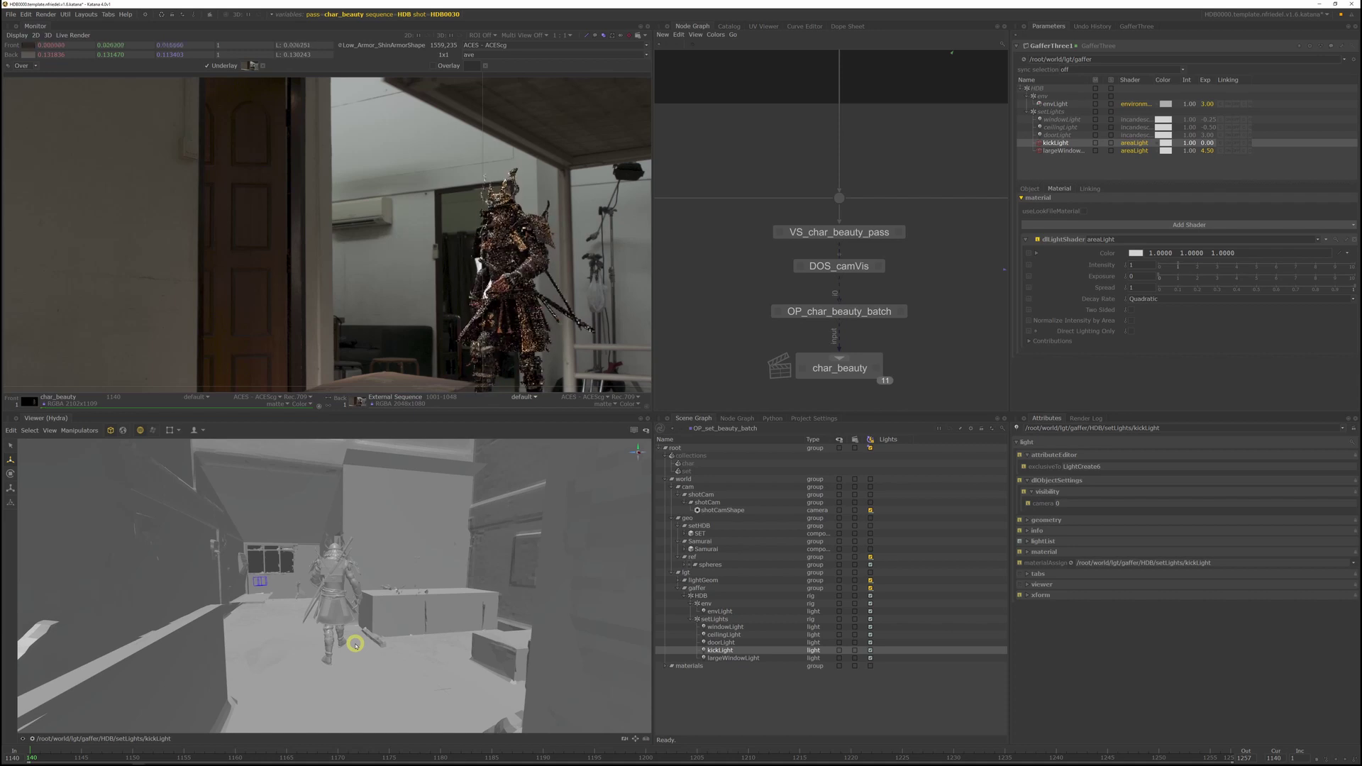
{"action": "middle_click_drag", "start_coordinate": [344, 656], "coordinate": [341, 645], "text": "alt"}
{"action": "left_click", "coordinate": [63, 739]}
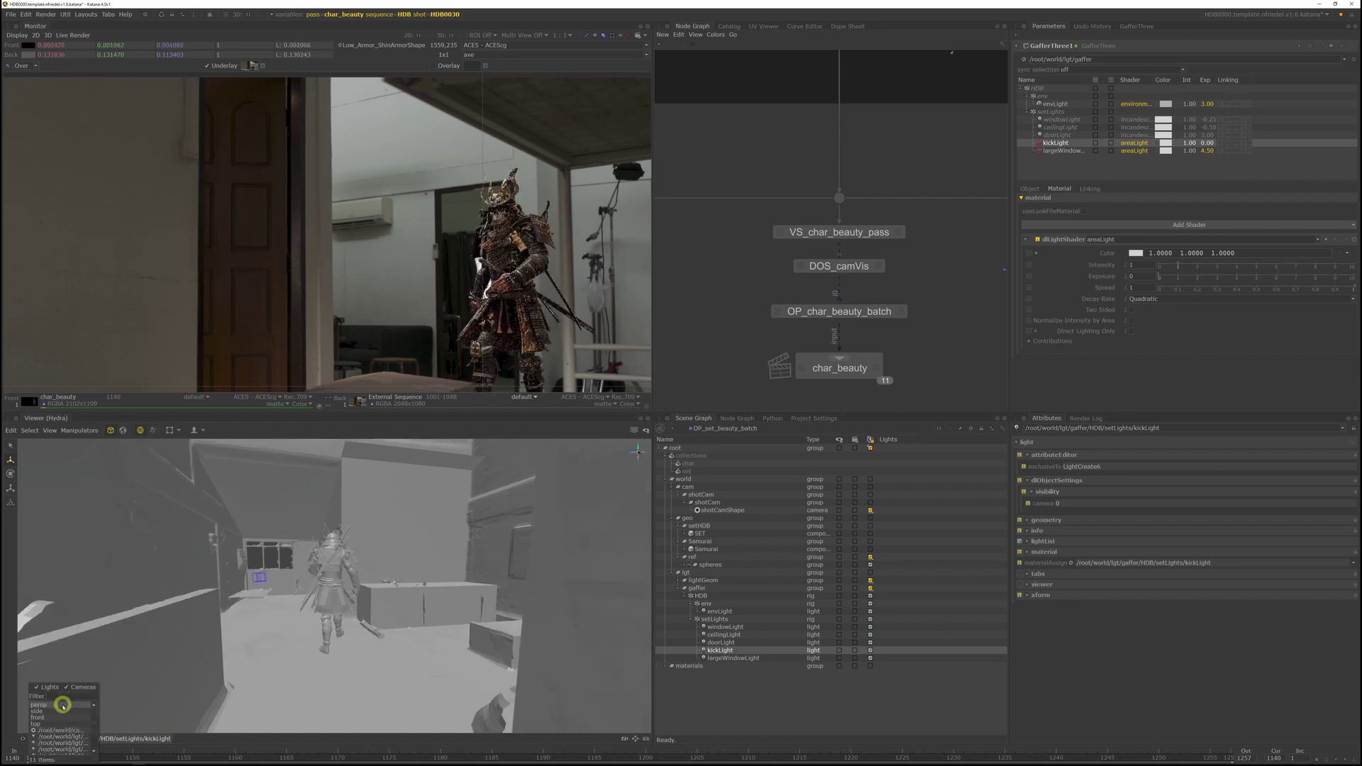
{"action": "left_click", "coordinate": [63, 704]}
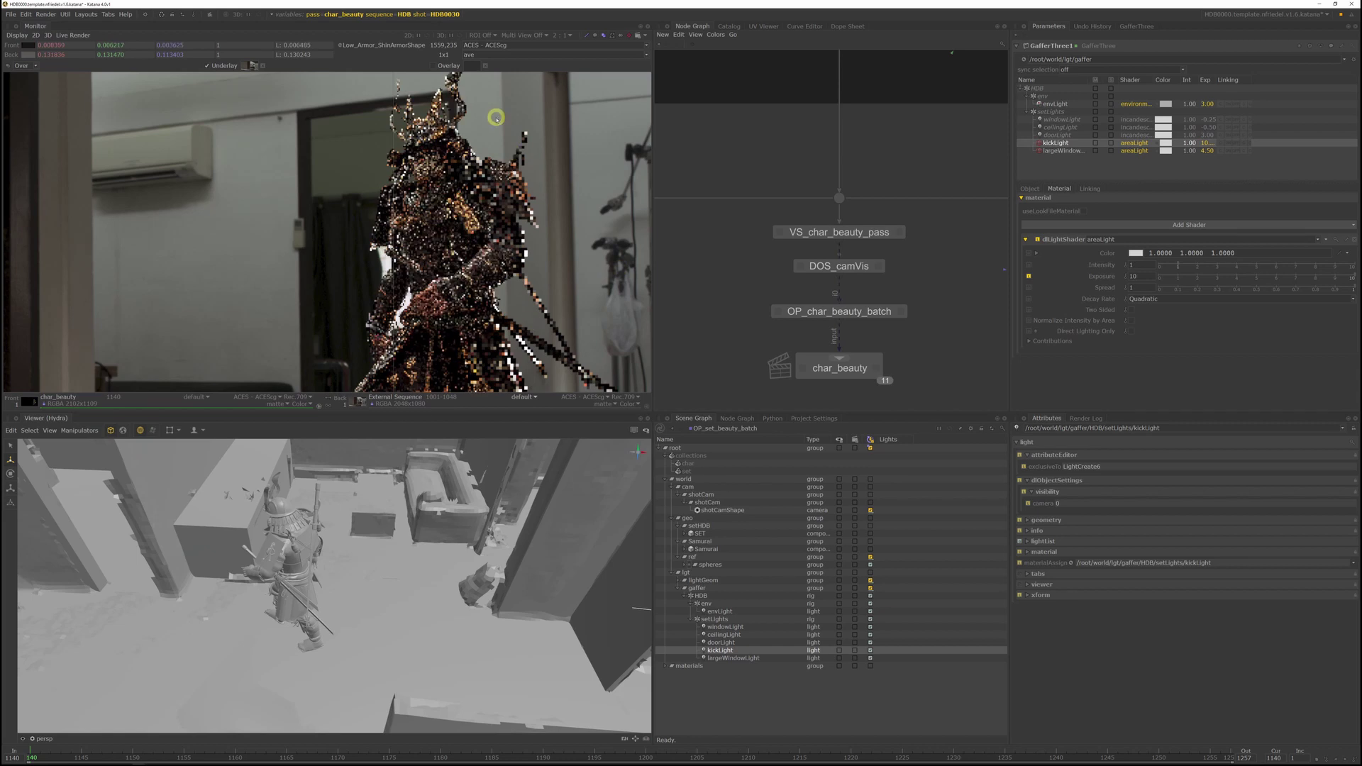
- Set kickLight's exposure to 3 and check its rim on the samurai's helmet and shoulders in the live render
{"action": "scroll", "coordinate": [567, 257], "scroll_direction": "down", "scroll_amount": 1}
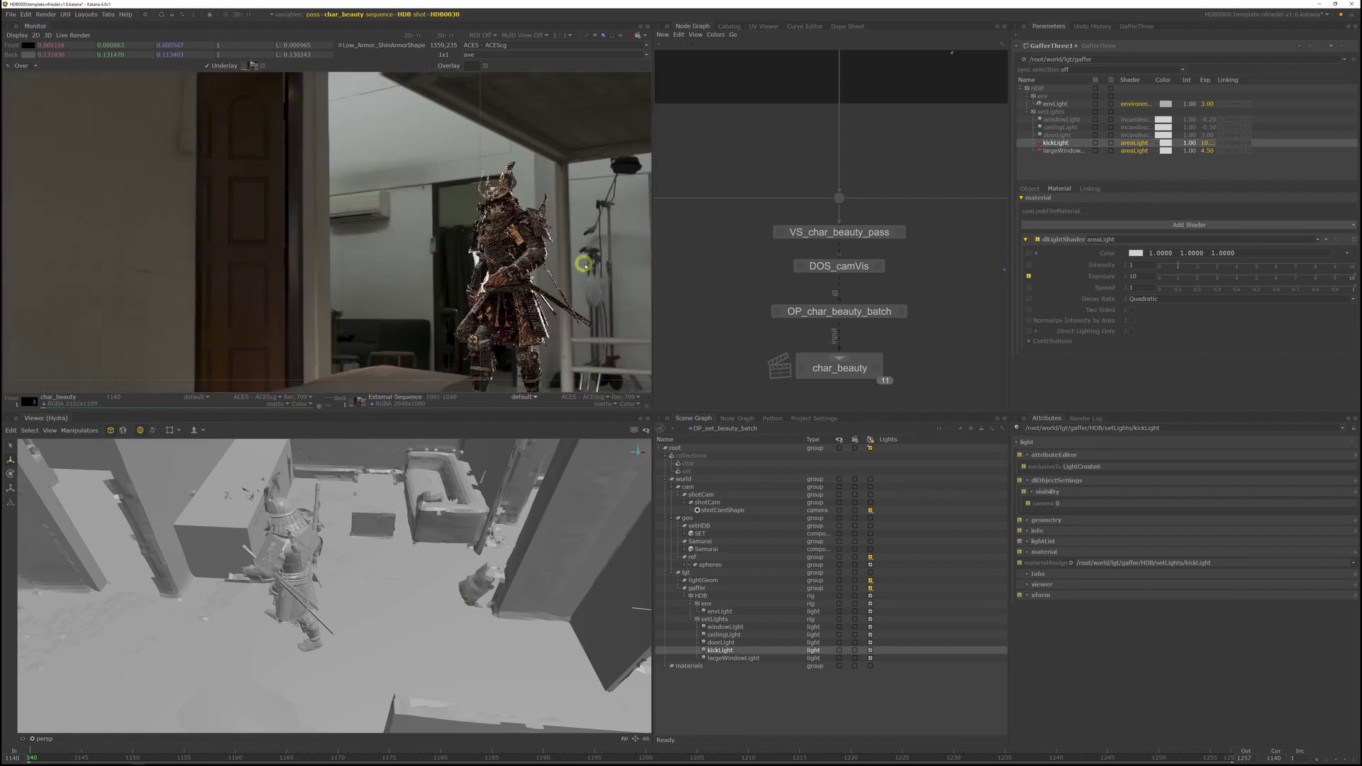
{"action": "middle_click_drag", "start_coordinate": [554, 260], "coordinate": [457, 251]}
{"action": "double_click", "coordinate": [1209, 142]}
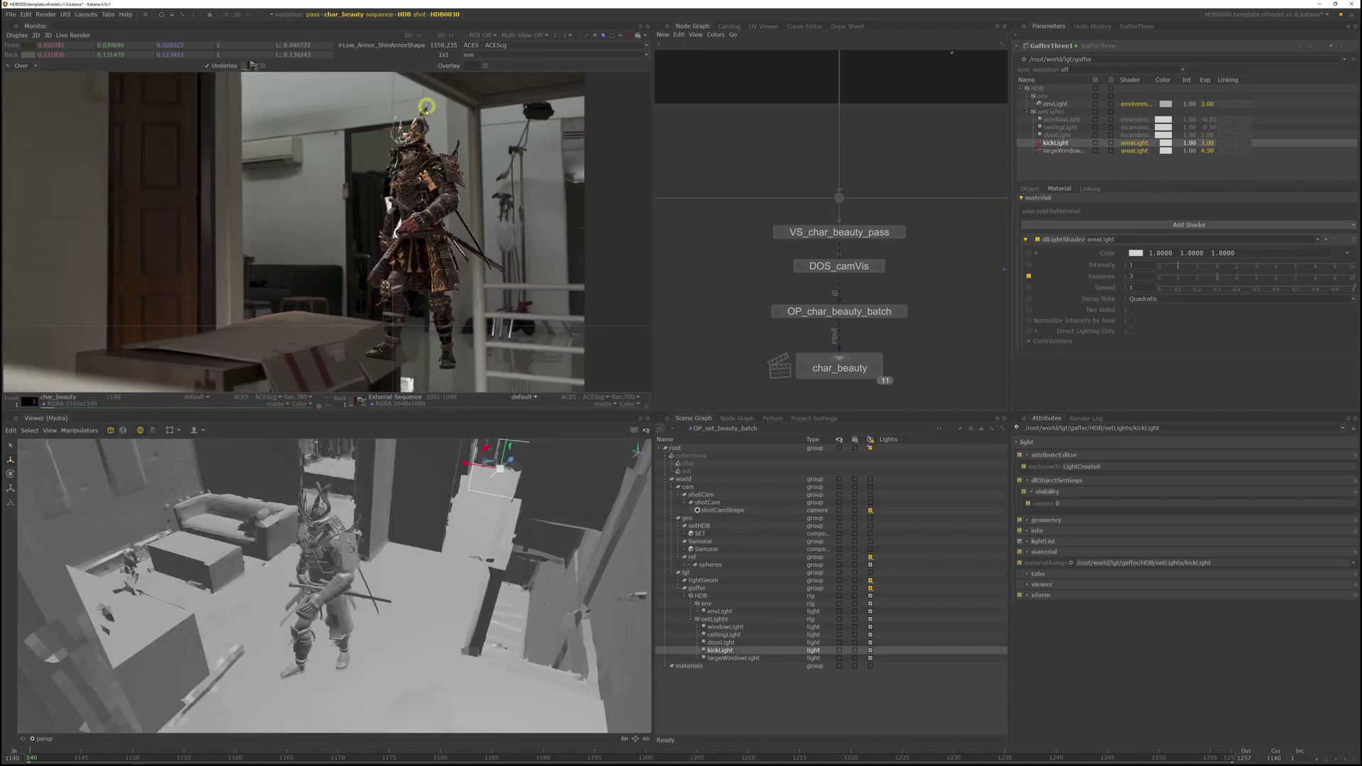
{"action": "scroll", "coordinate": [579, 329], "scroll_direction": "up", "scroll_amount": 2}
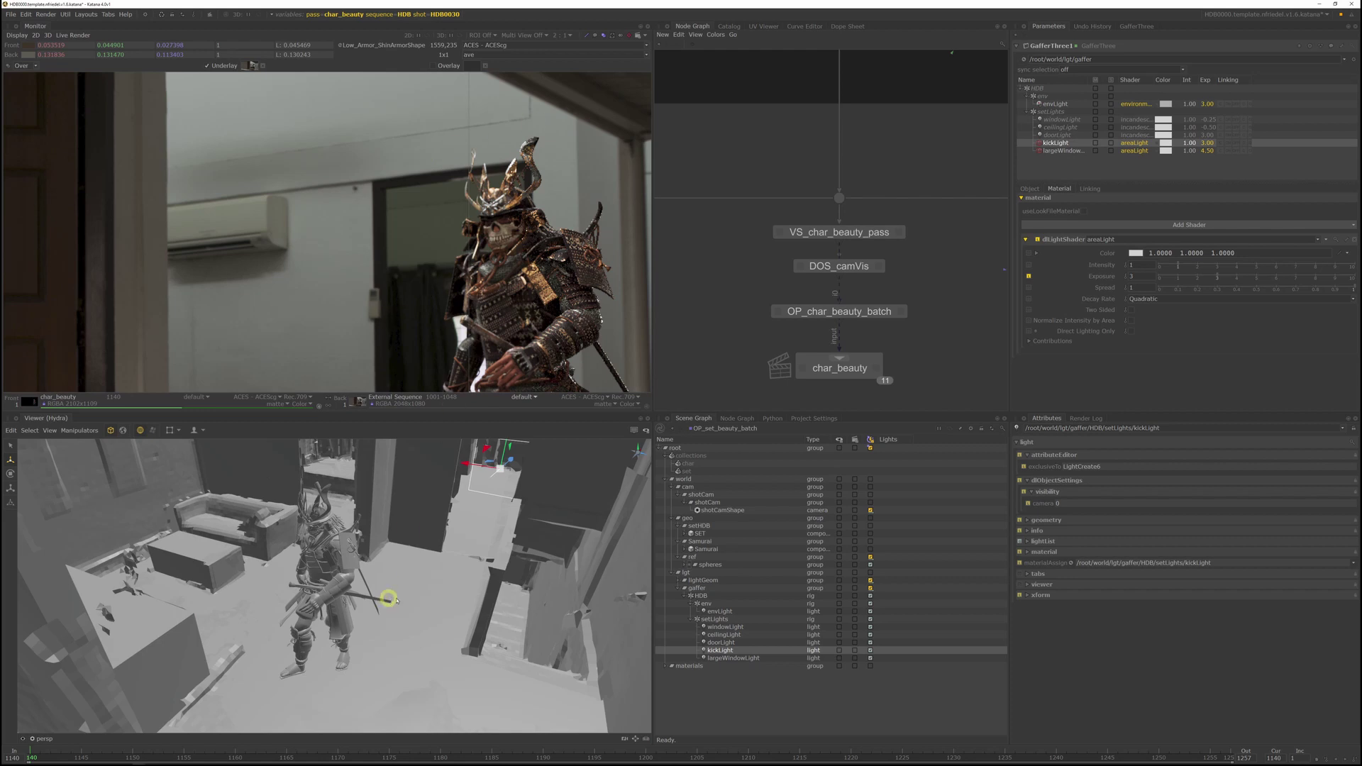
- Select largeWindowLight in the viewer, shift it sideways above the room and tilt it more steeply towards the samurai
{"action": "scroll", "coordinate": [352, 591], "scroll_direction": "down", "scroll_amount": 6}
{"action": "scroll", "coordinate": [364, 590], "scroll_direction": "up", "scroll_amount": 3}
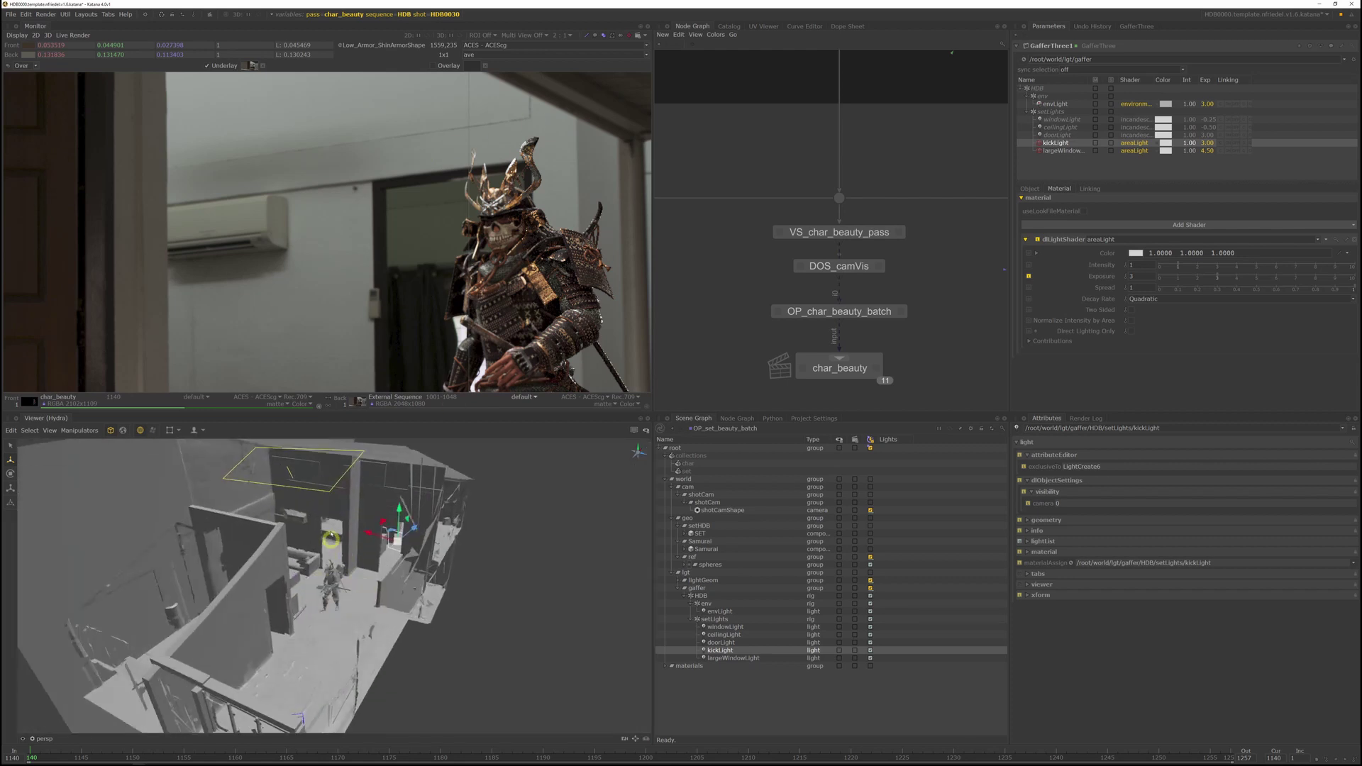
{"action": "left_click", "coordinate": [330, 491]}
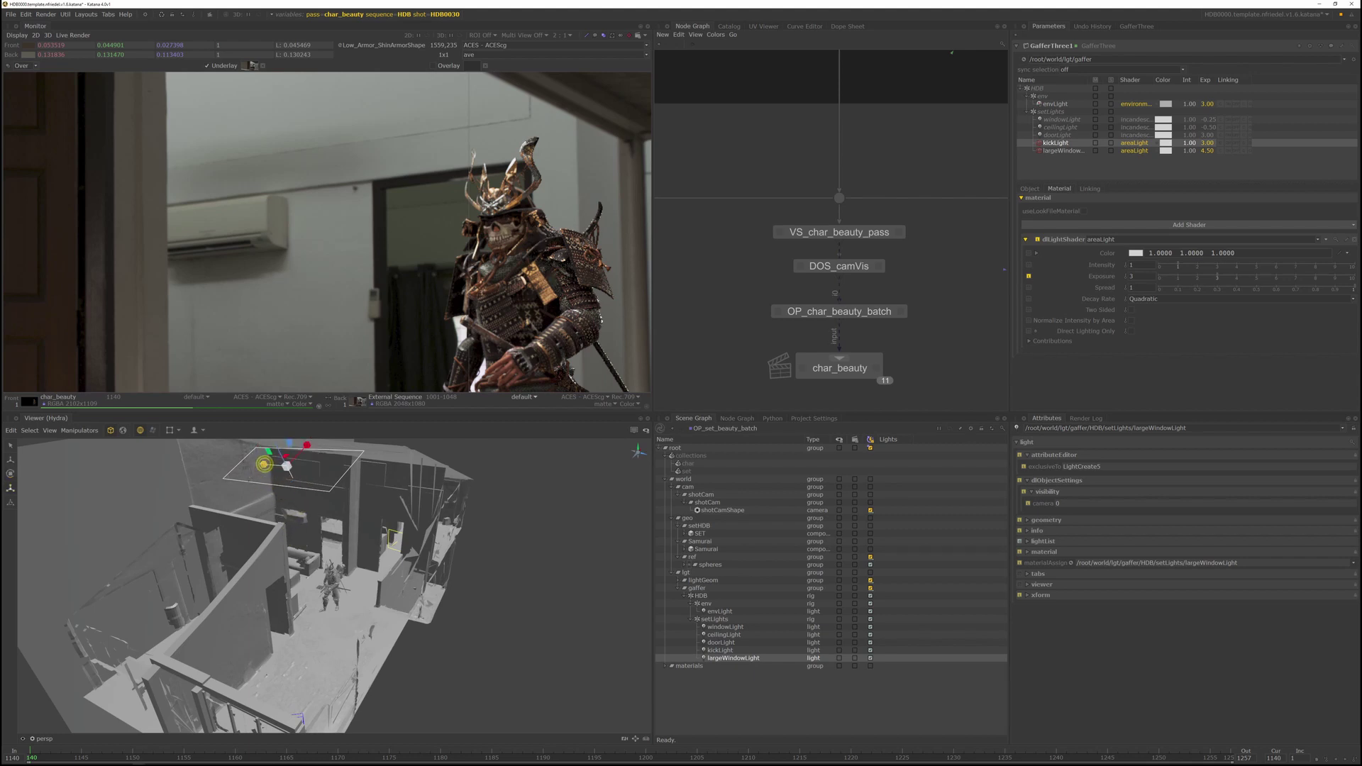
{"action": "left_click_drag", "start_coordinate": [345, 471], "coordinate": [291, 445]}
{"action": "key", "text": "e"}
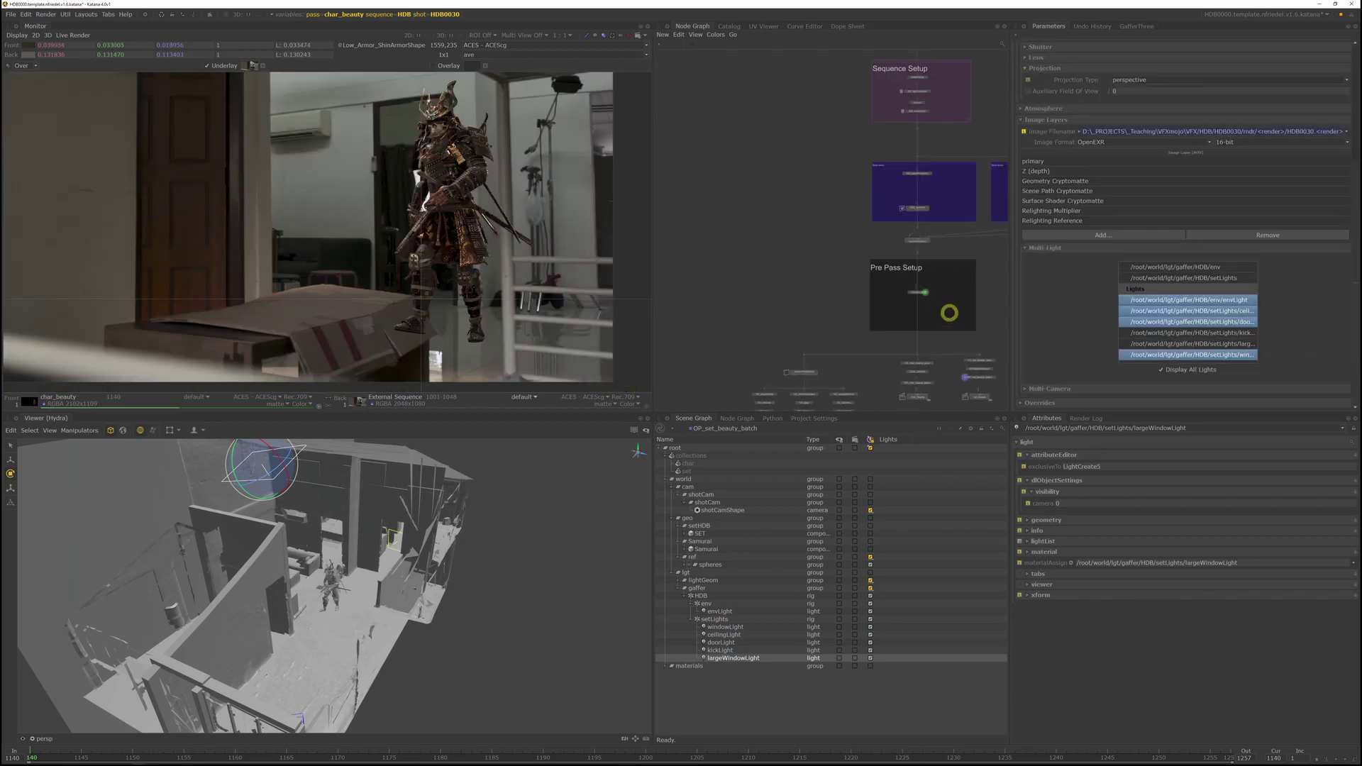
- Add kickLight and largeWindowLight to the Multi-Light selection of the render settings node in Pre Pass Setup
{"action": "middle_click_drag", "start_coordinate": [962, 325], "coordinate": [925, 304]}
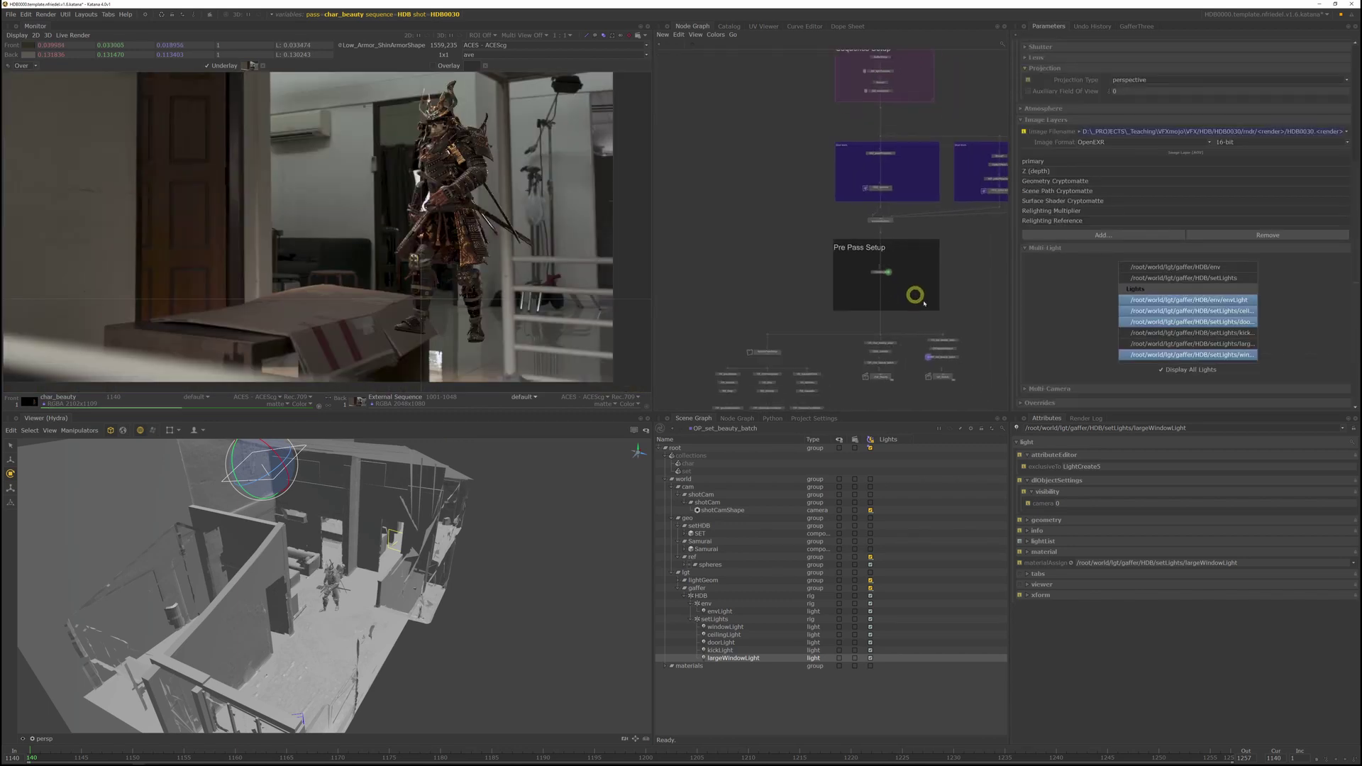
{"action": "left_click", "coordinate": [1244, 333], "text": "ctrl"}
{"action": "left_click", "coordinate": [1237, 345], "text": "ctrl"}
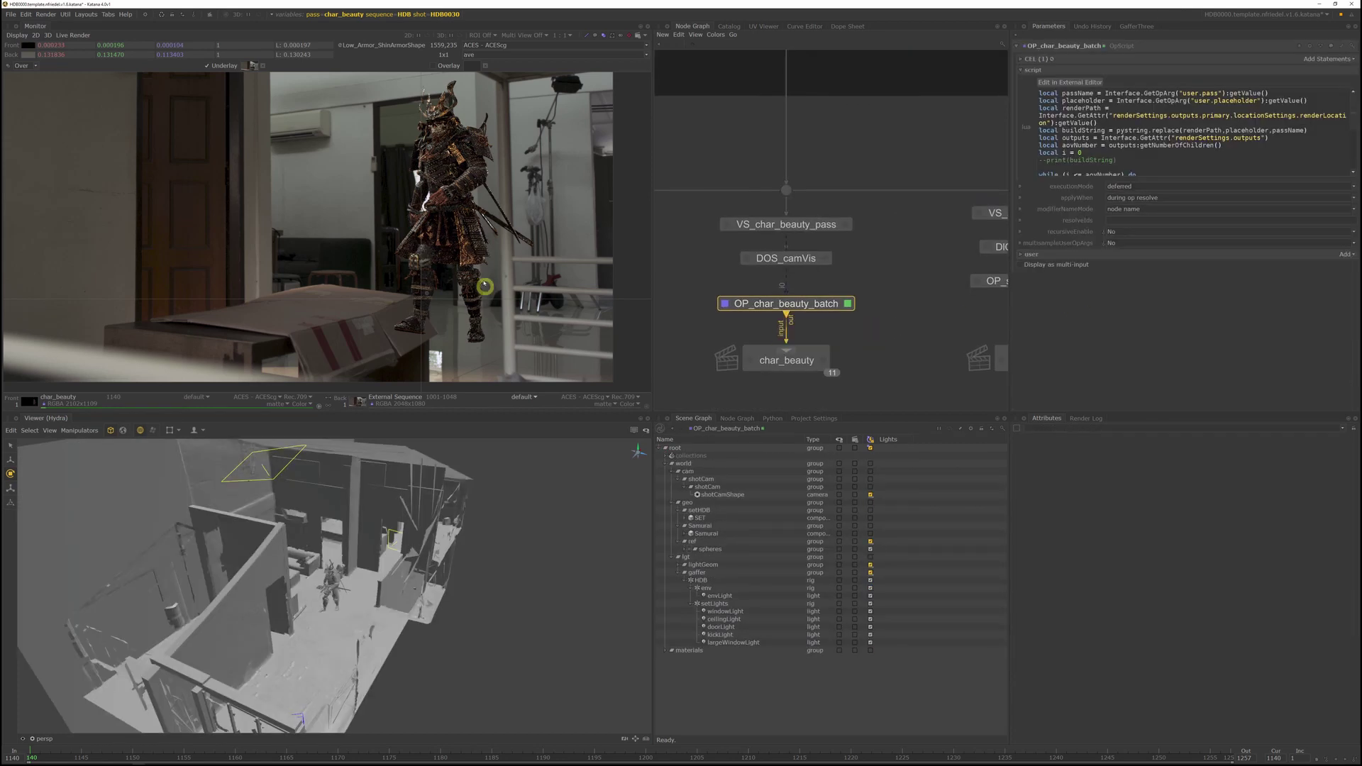
- Examine the live render of char_beauty, comparing the lighting on the samurai's helmet, armour, hands and legs with the plate
{"action": "scroll", "coordinate": [459, 176], "scroll_direction": "up", "scroll_amount": 1}
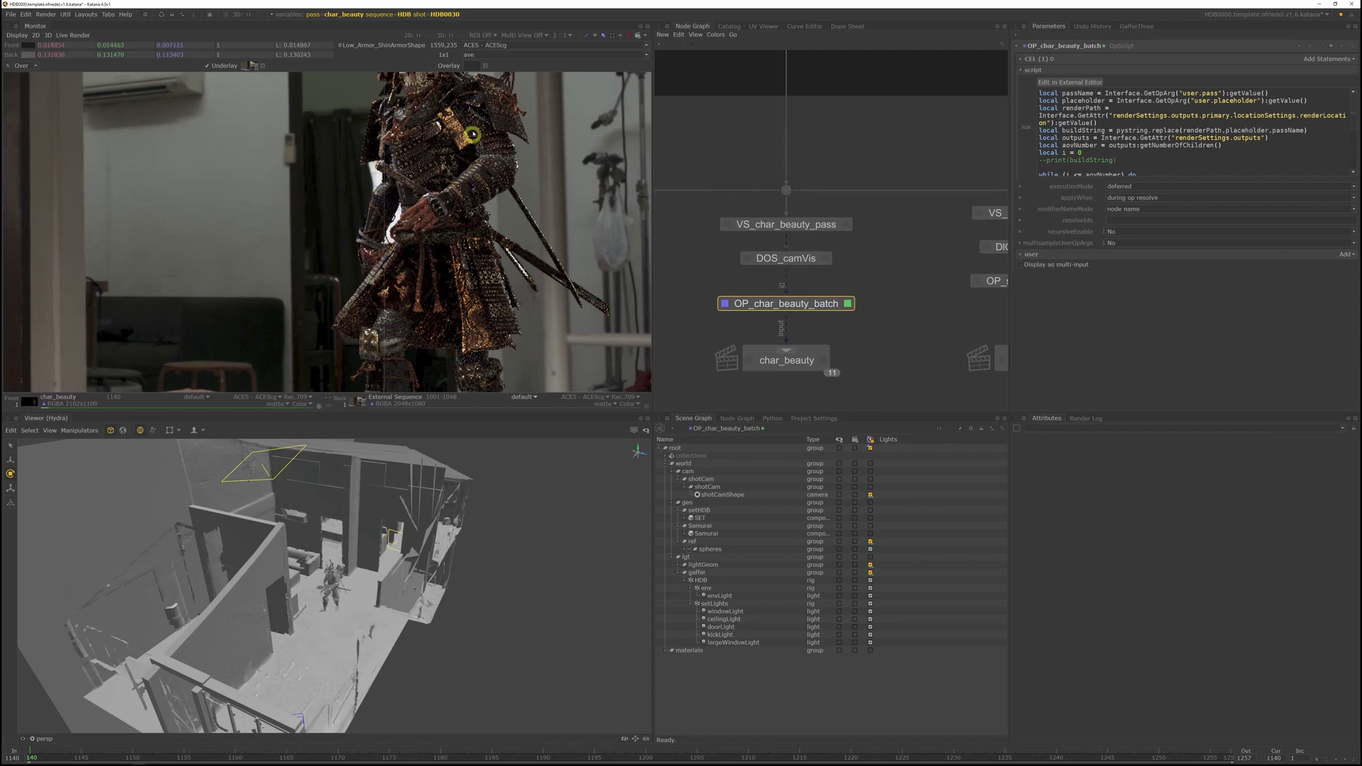
{"action": "middle_click_drag", "start_coordinate": [462, 127], "coordinate": [499, 264]}
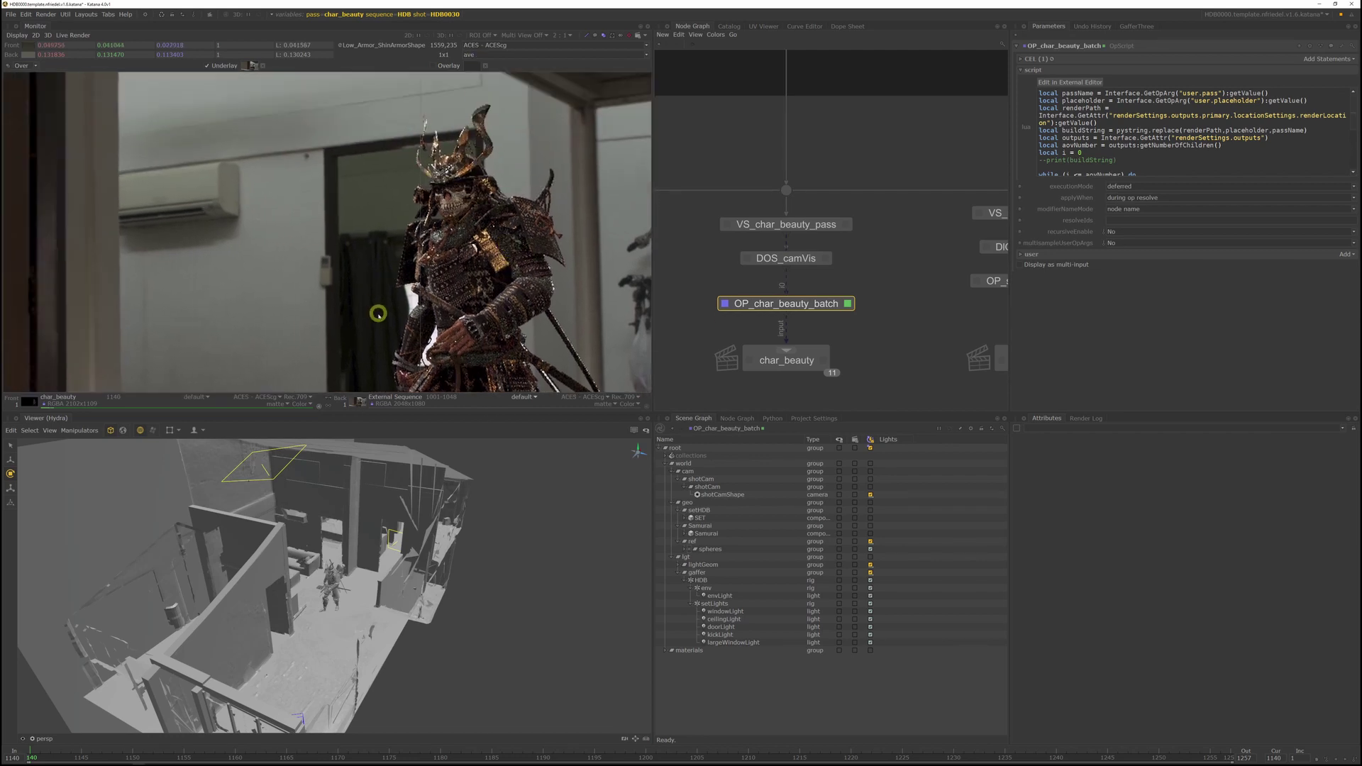
{"action": "middle_click_drag", "start_coordinate": [450, 320], "coordinate": [413, 230]}
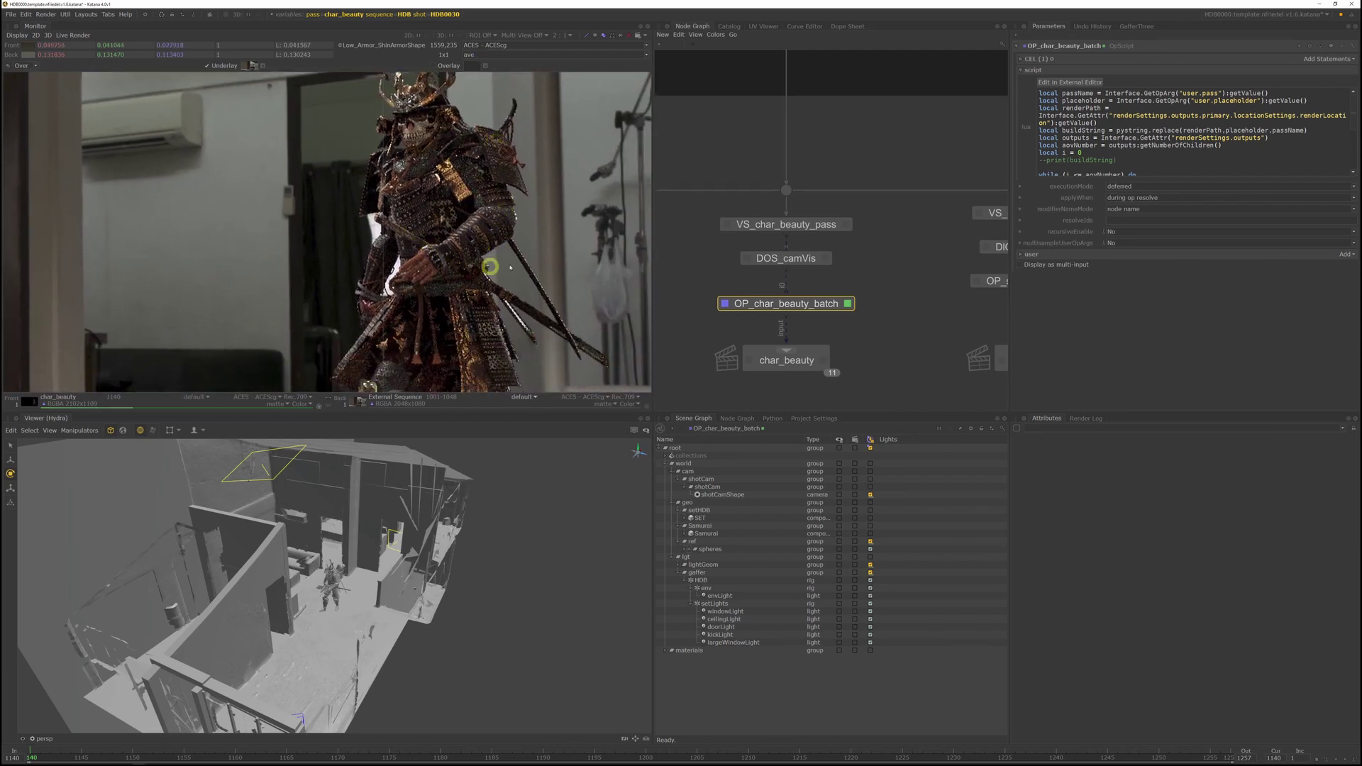
{"action": "scroll", "coordinate": [579, 203], "scroll_direction": "down", "scroll_amount": 1}
{"action": "scroll", "coordinate": [482, 249], "scroll_direction": "up", "scroll_amount": 2}
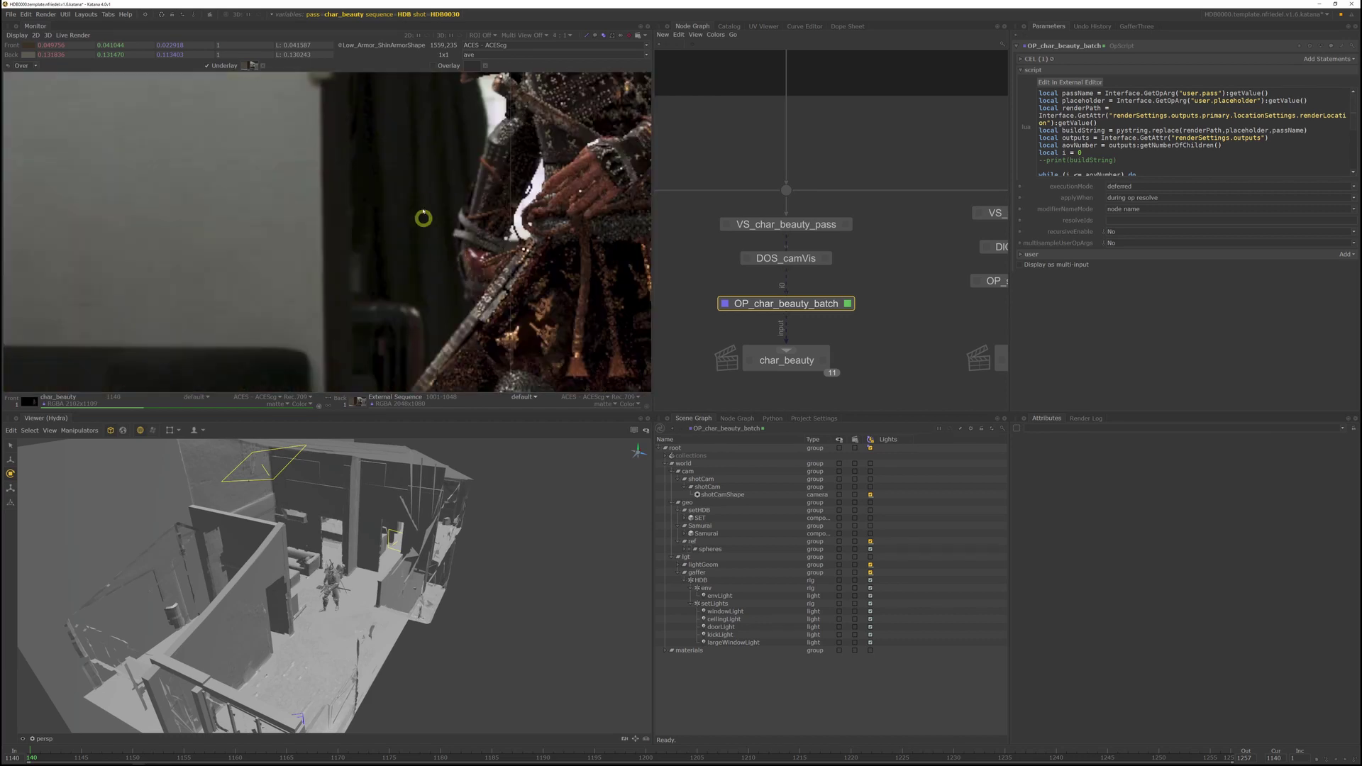
{"action": "middle_click_drag", "start_coordinate": [423, 204], "coordinate": [465, 281]}
{"action": "middle_click_drag", "start_coordinate": [547, 121], "coordinate": [547, 176]}
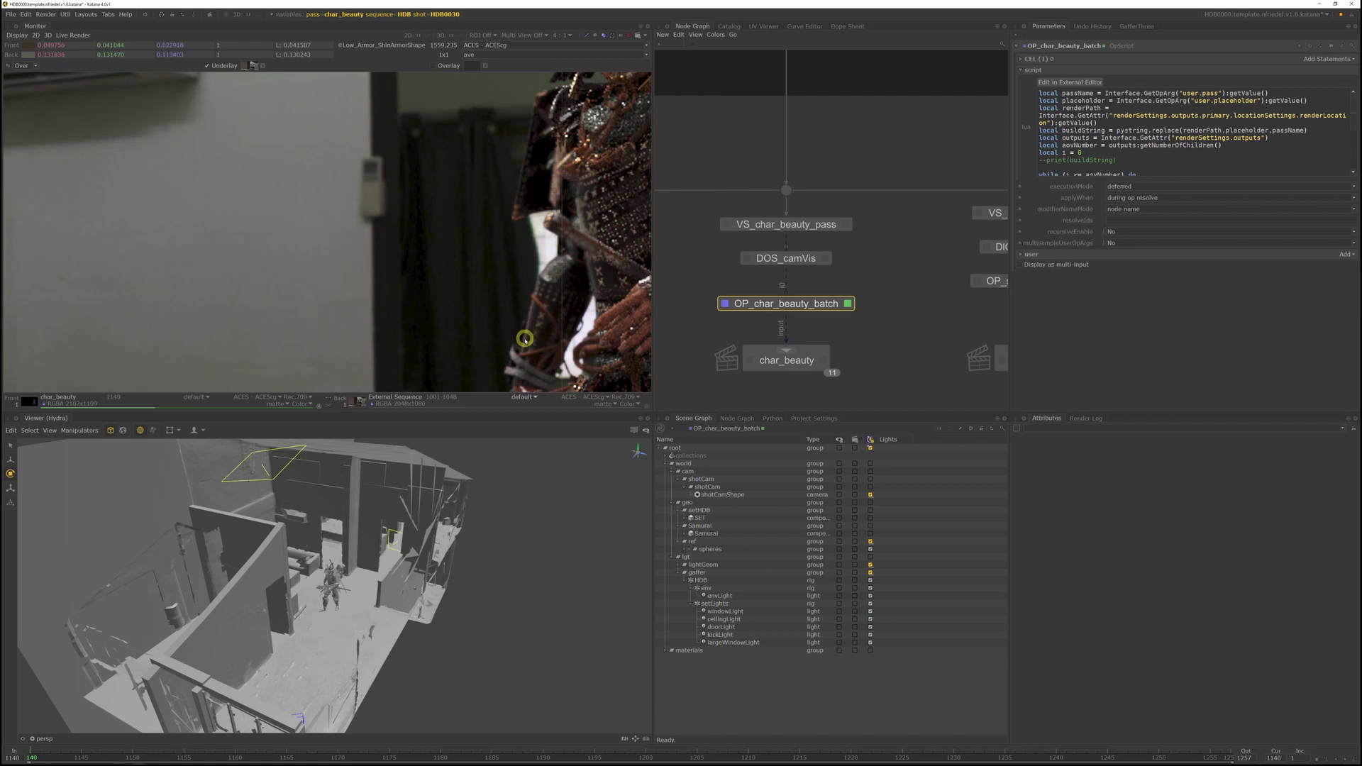
{"action": "scroll", "coordinate": [536, 239], "scroll_direction": "down", "scroll_amount": 3}
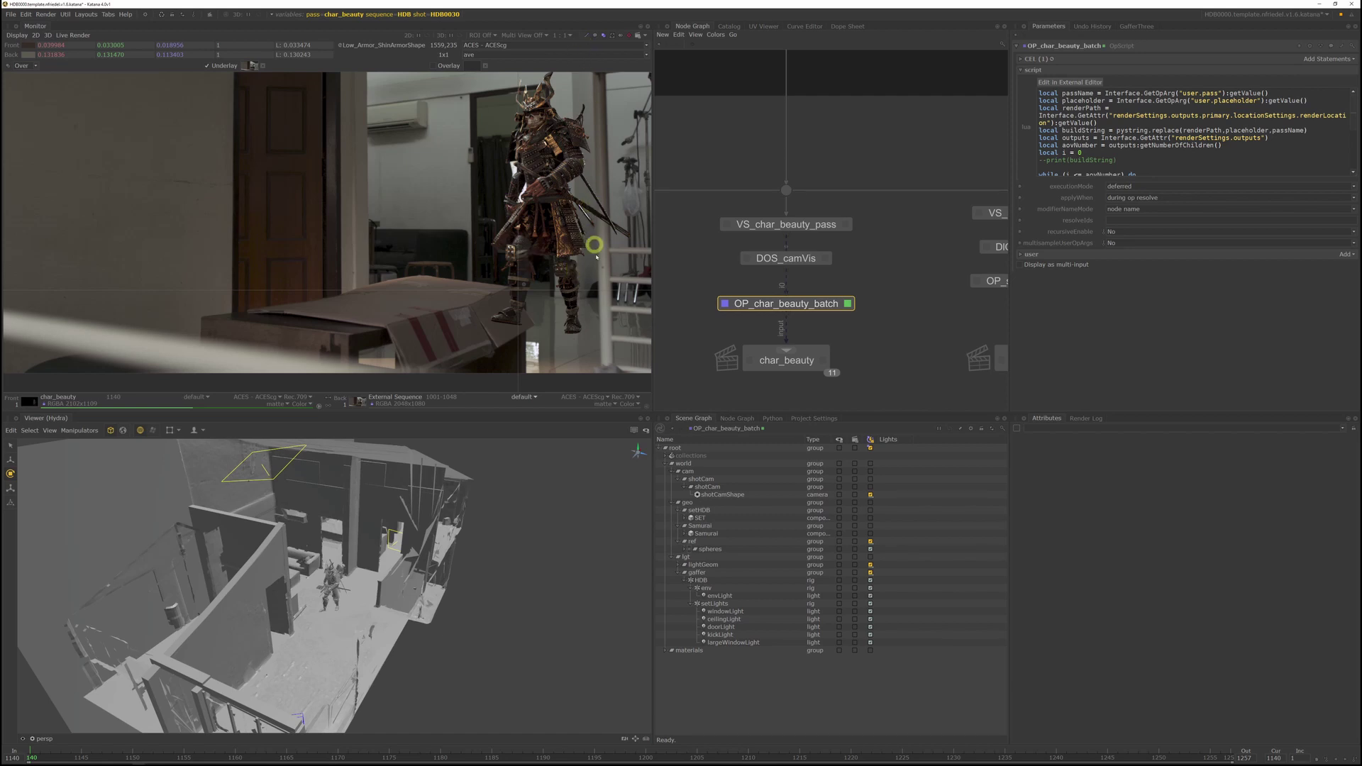
{"action": "middle_click_drag", "start_coordinate": [626, 274], "coordinate": [564, 234]}
{"action": "middle_click_drag", "start_coordinate": [609, 177], "coordinate": [552, 237]}
{"action": "scroll", "coordinate": [522, 299], "scroll_direction": "up", "scroll_amount": 2}
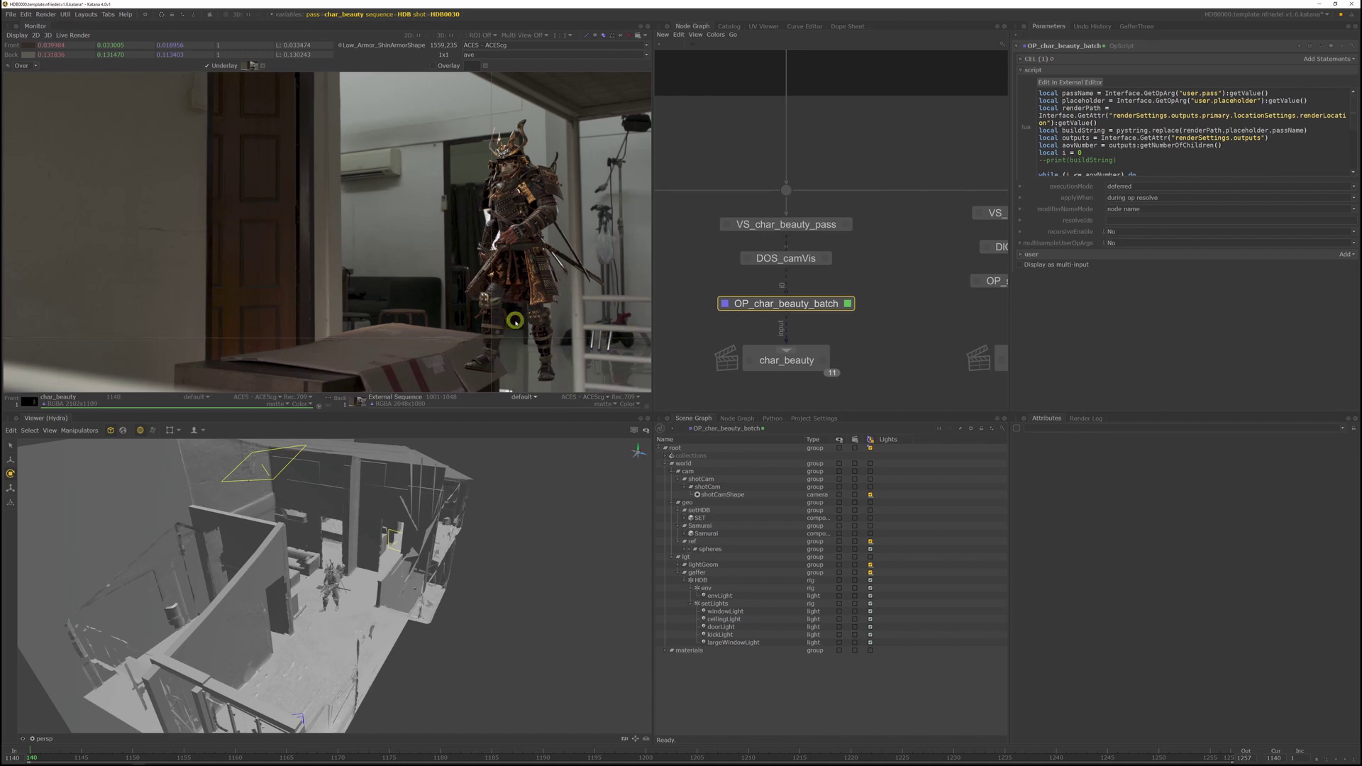
{"action": "middle_click_drag", "start_coordinate": [558, 323], "coordinate": [558, 333]}
{"action": "scroll", "coordinate": [846, 323], "scroll_direction": "down", "scroll_amount": 3}
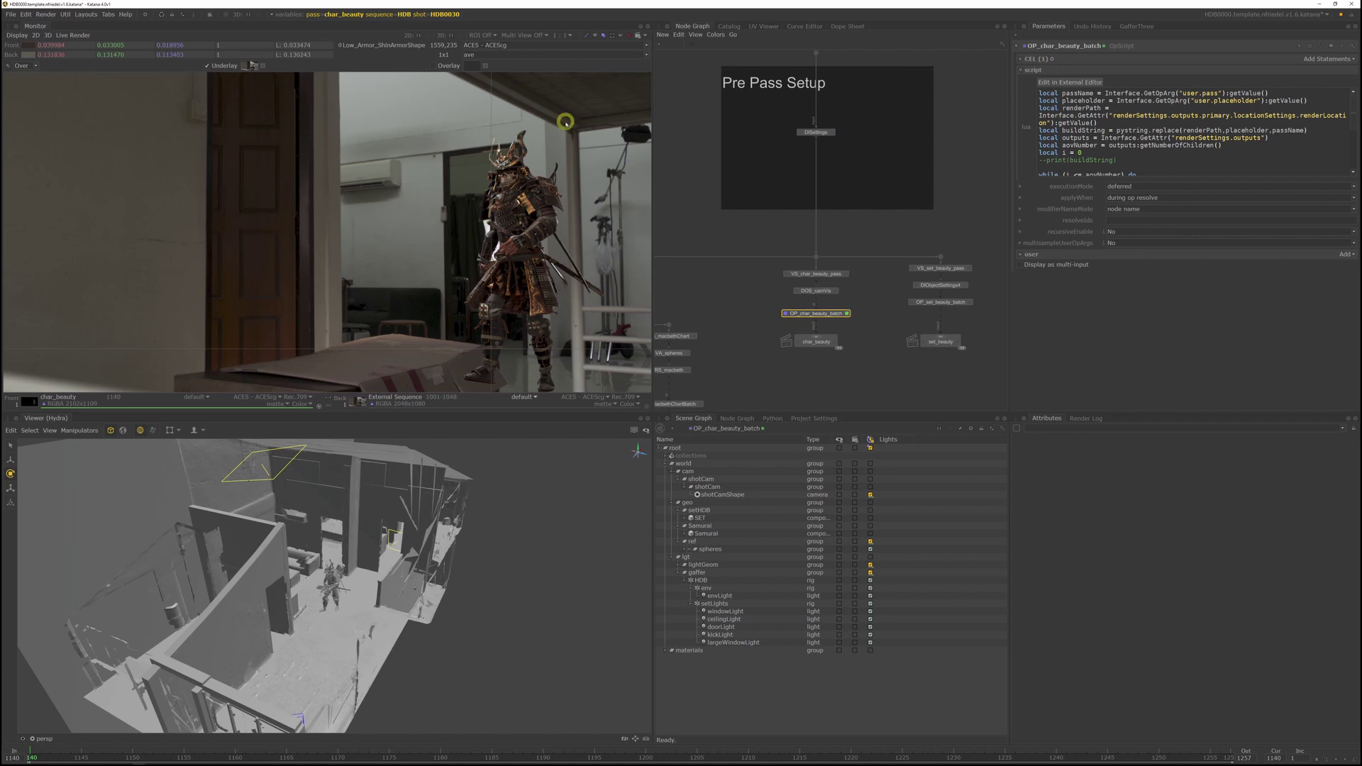
- Save the project under a new version number of the HDB0000 template file
{"action": "left_click", "coordinate": [12, 18]}
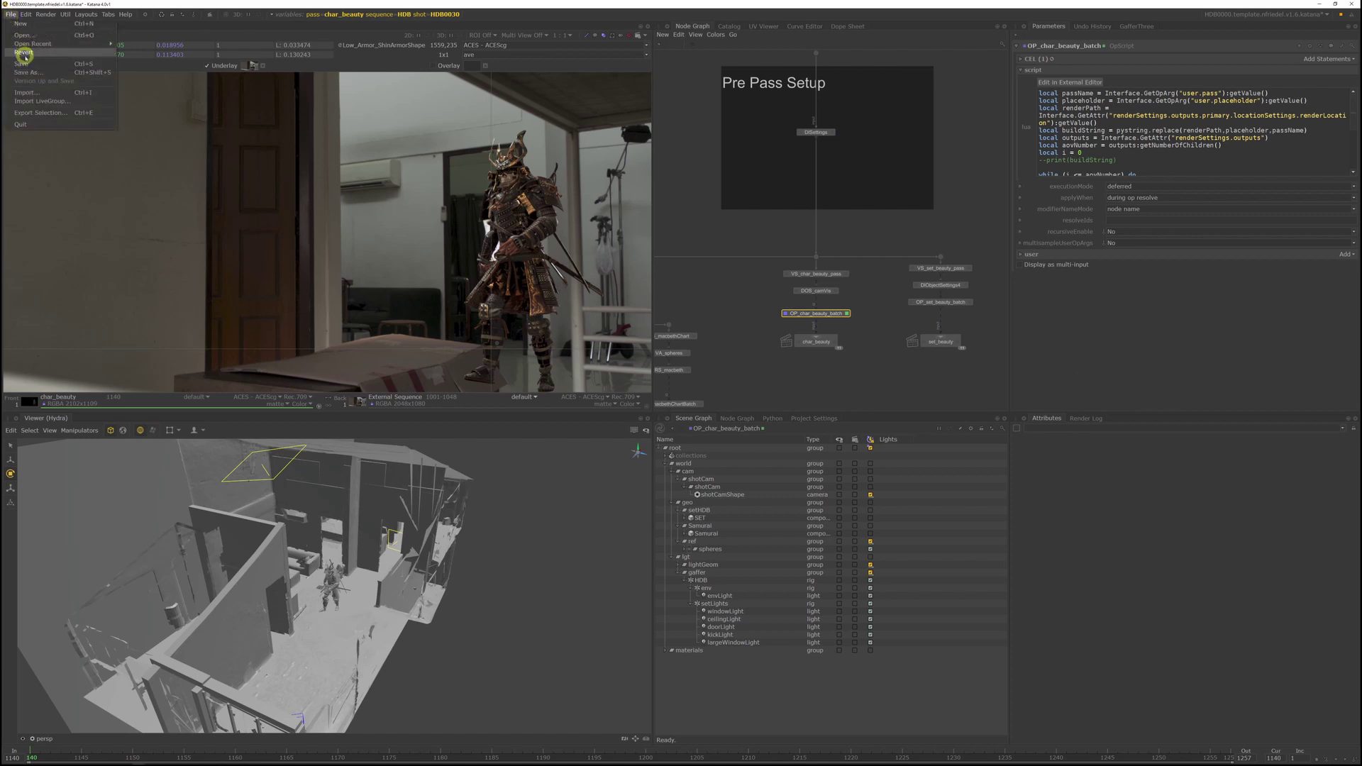
{"action": "left_click", "coordinate": [27, 73]}
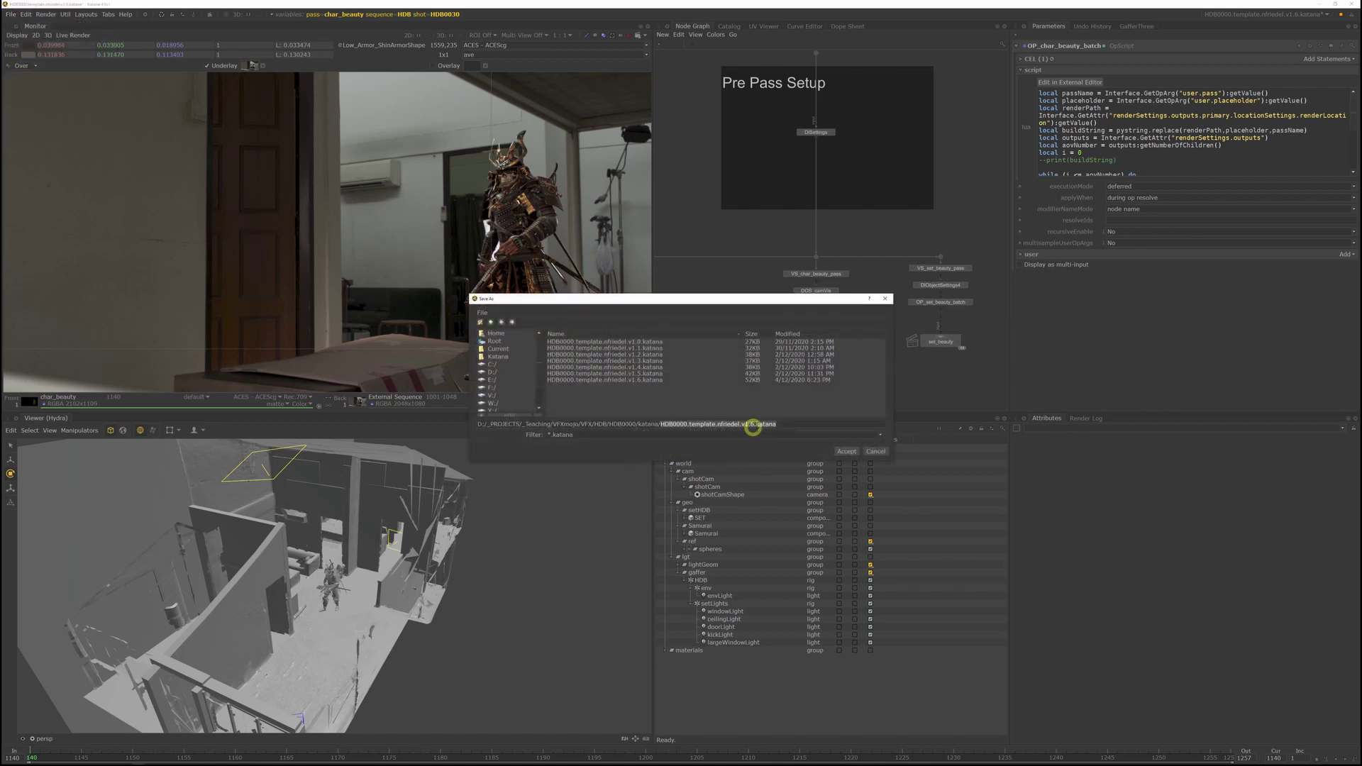
{"action": "left_click", "coordinate": [754, 425]}
- Set the version parameter of the Globals group node to 2.0
{"action": "middle_click_drag", "start_coordinate": [900, 193], "coordinate": [924, 437]}
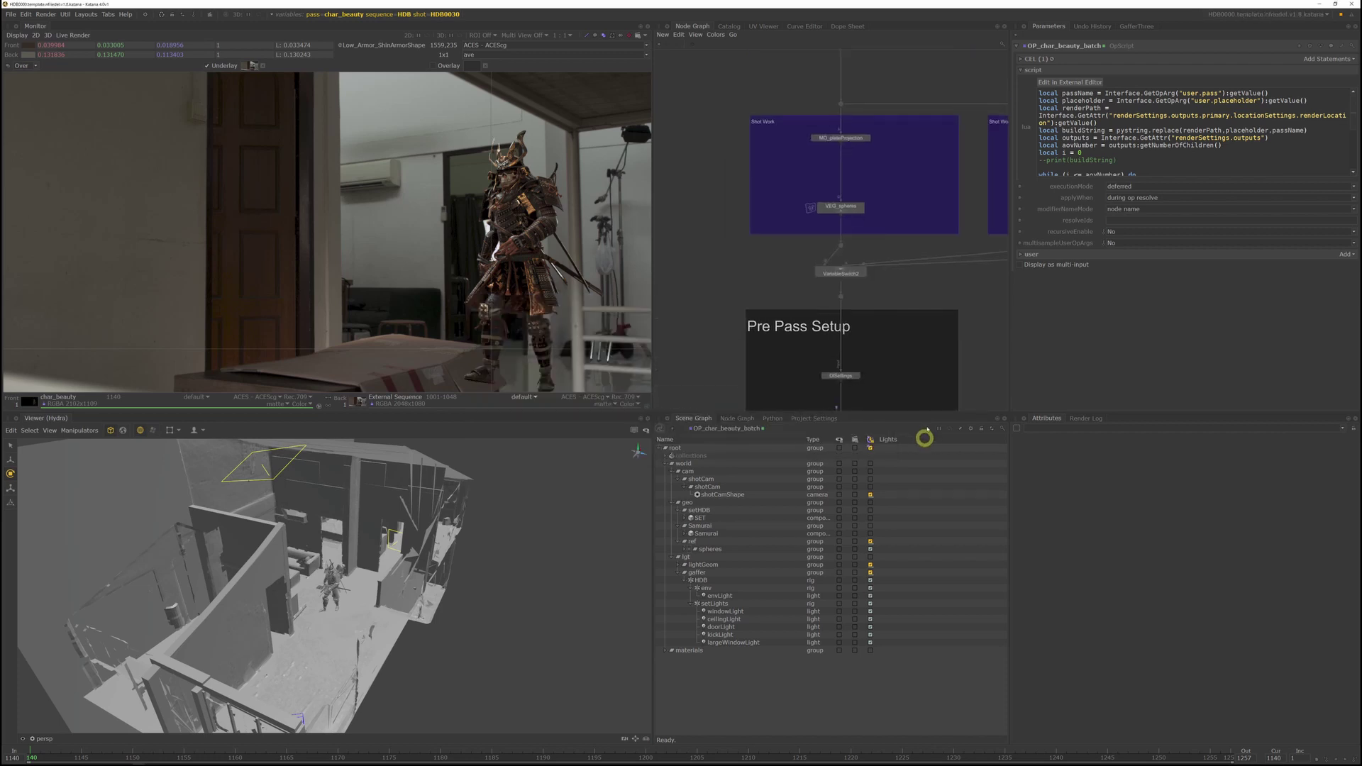
{"action": "scroll", "coordinate": [885, 268], "scroll_direction": "down", "scroll_amount": 5}
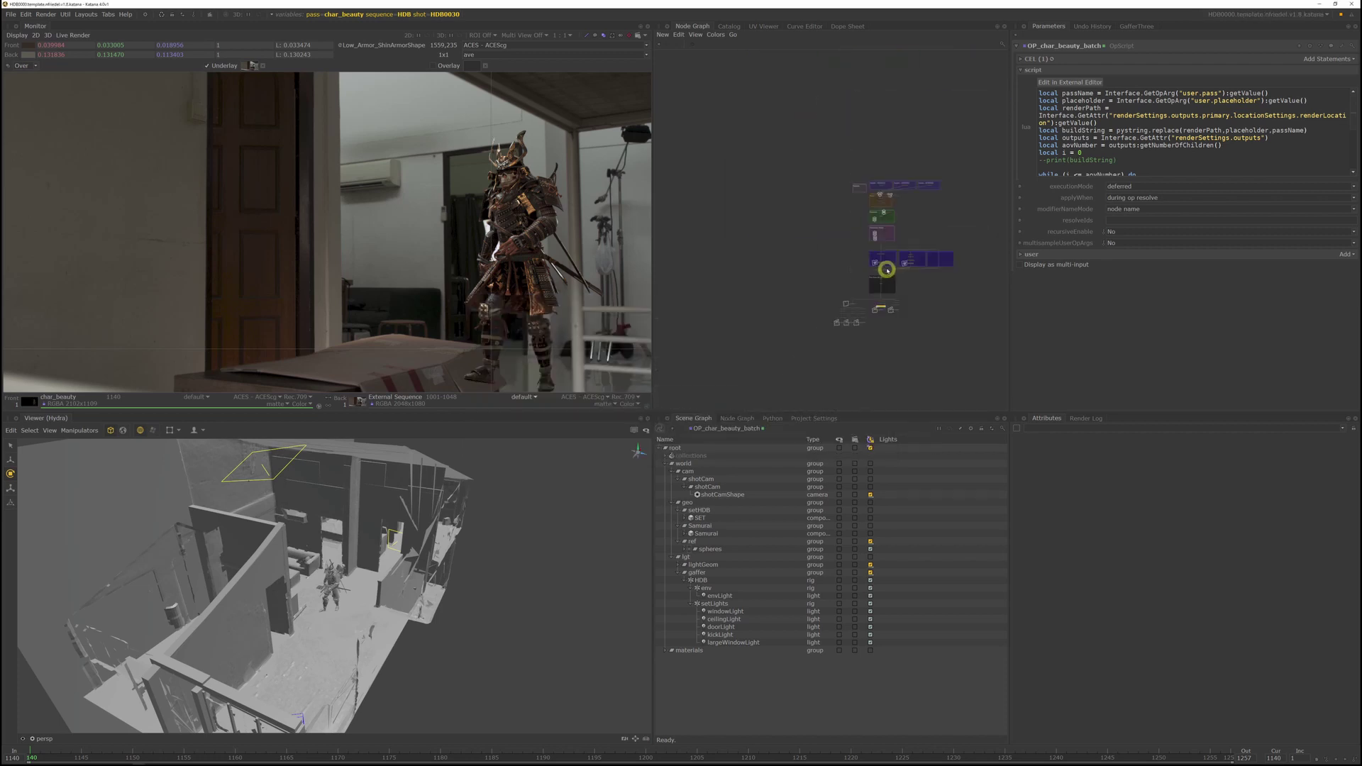
{"action": "scroll", "coordinate": [871, 198], "scroll_direction": "up", "scroll_amount": 5}
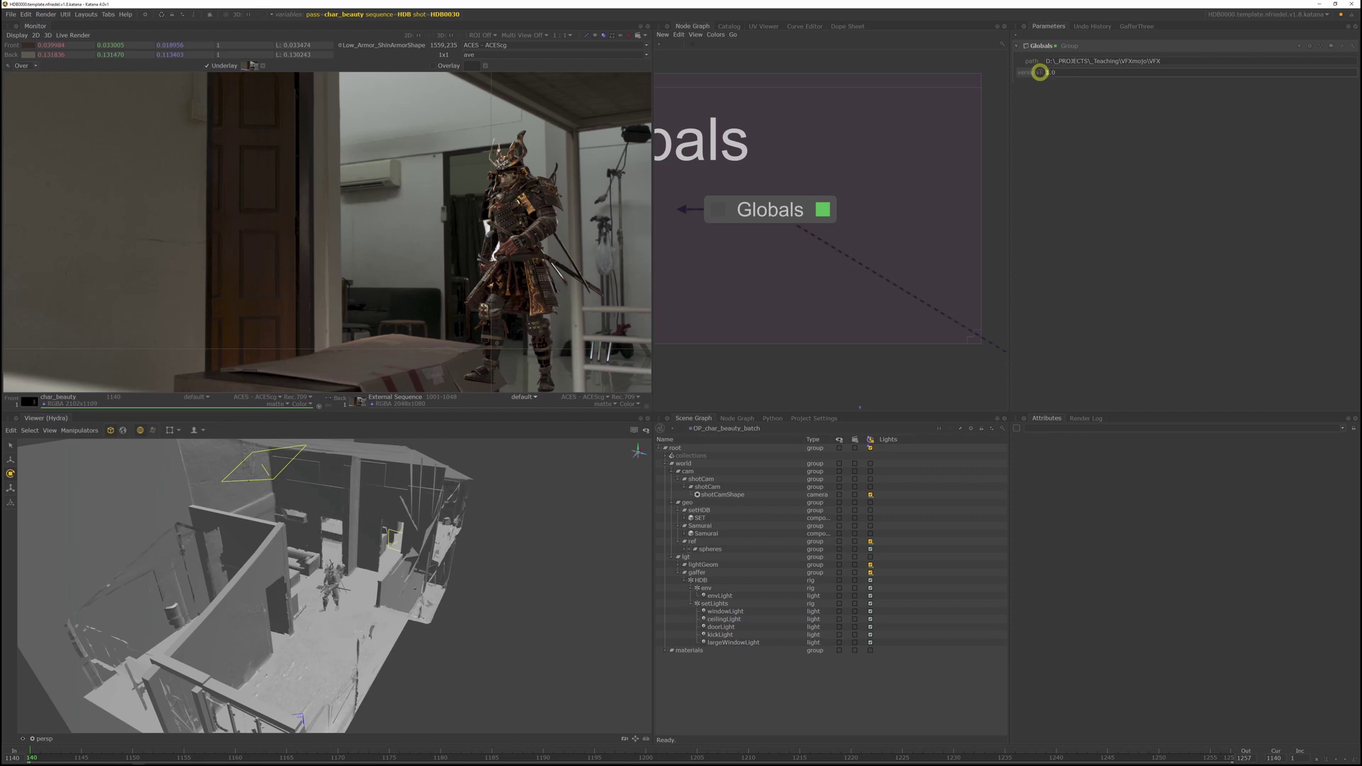
{"action": "type", "text": "2"}
{"action": "left_click", "coordinate": [1071, 137]}
- Open the render options of the char_beauty render node
{"action": "middle_click_drag", "start_coordinate": [977, 156], "coordinate": [965, 161]}
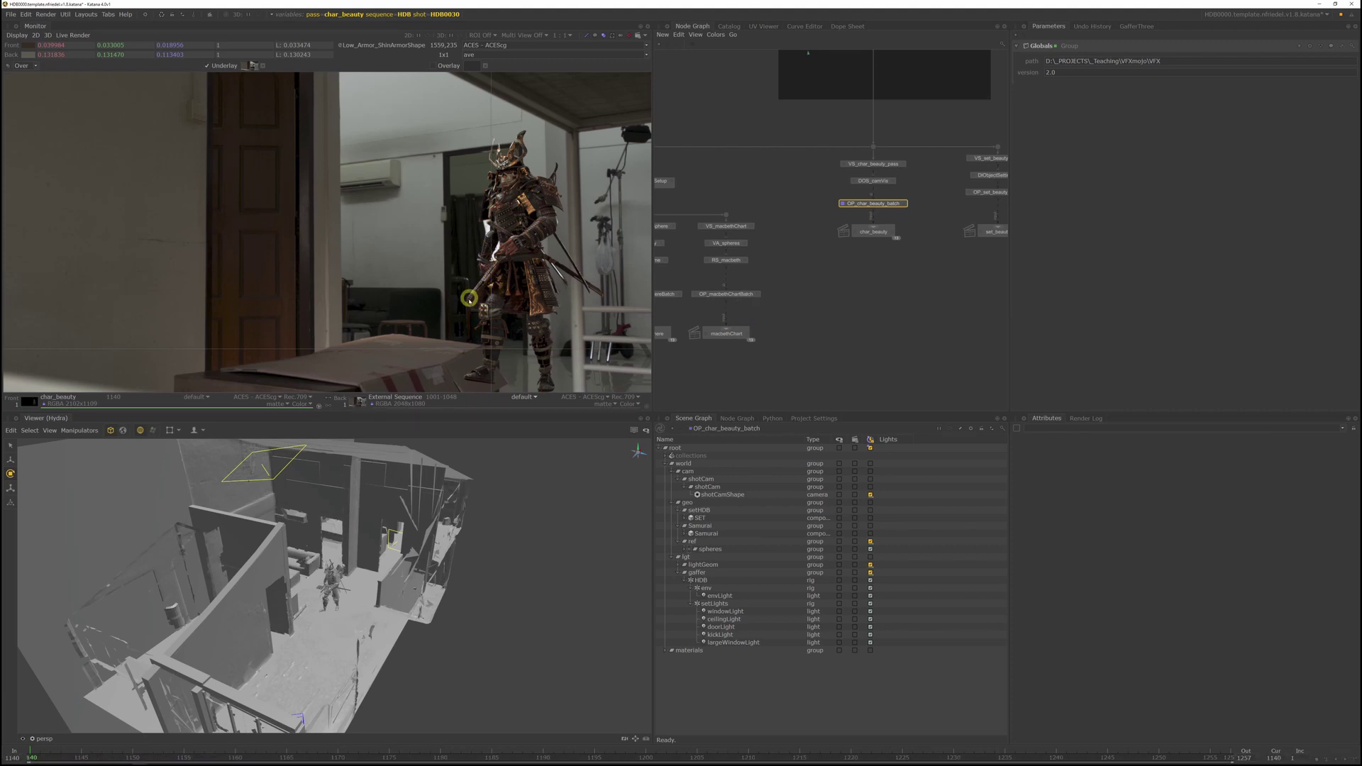
{"action": "middle_click_drag", "start_coordinate": [468, 301], "coordinate": [464, 296]}
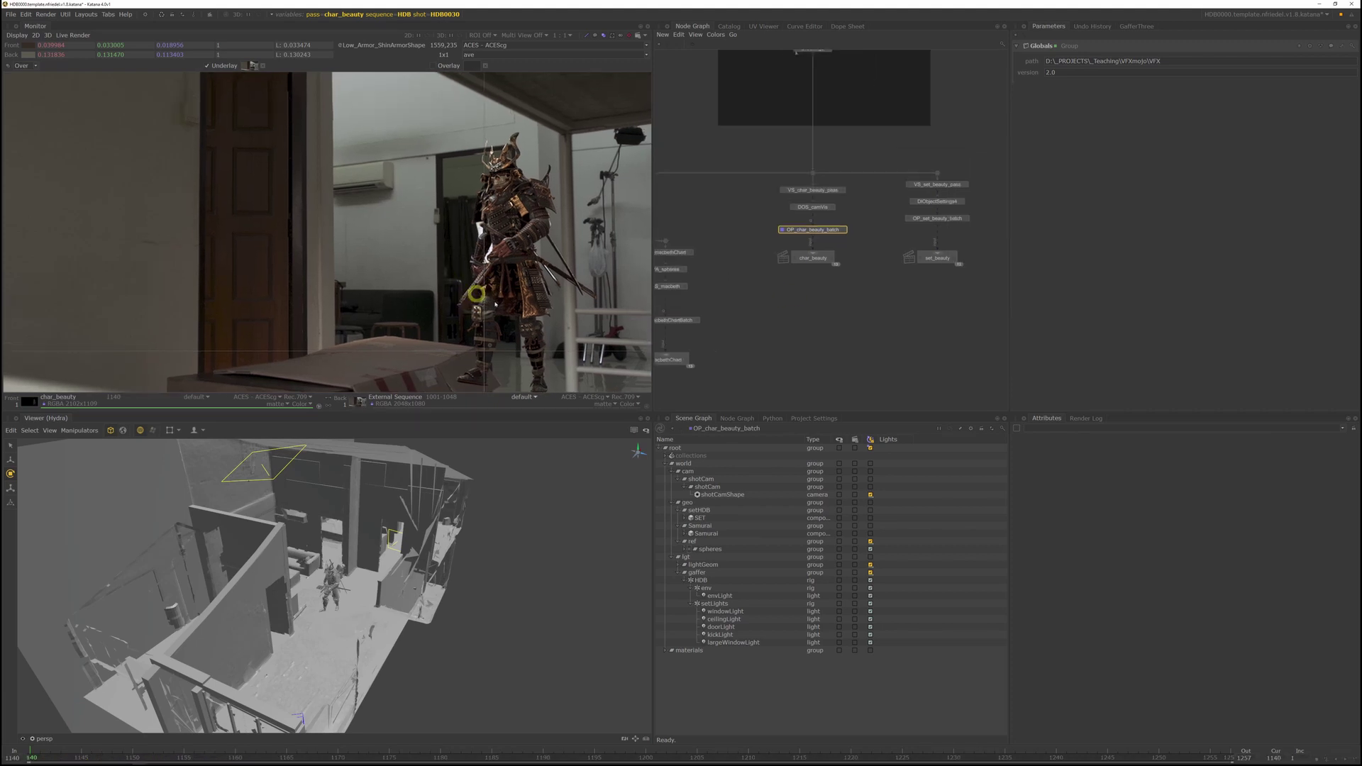
{"action": "right_click", "coordinate": [821, 259]}
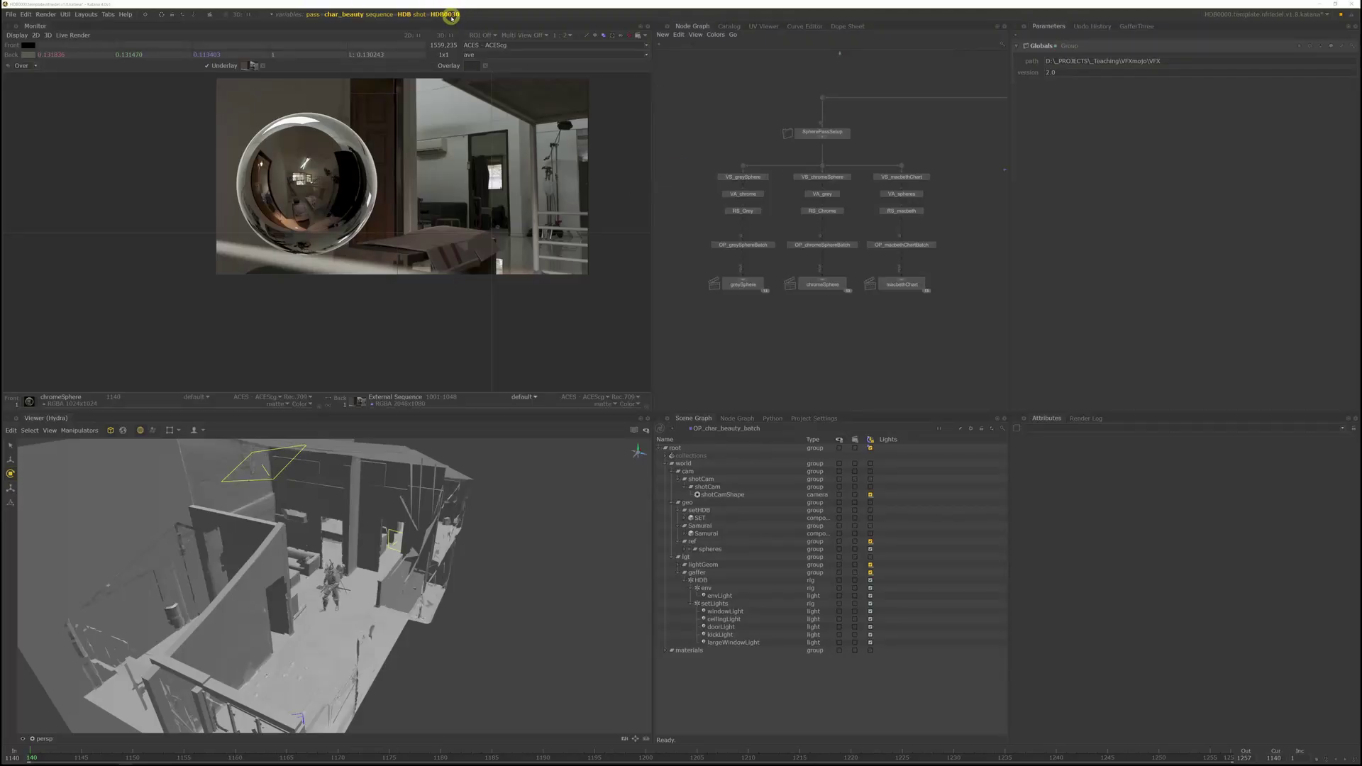
- Switch the shot graph state variable to HDB0010
{"action": "left_click", "coordinate": [452, 16]}
{"action": "left_click", "coordinate": [341, 72]}
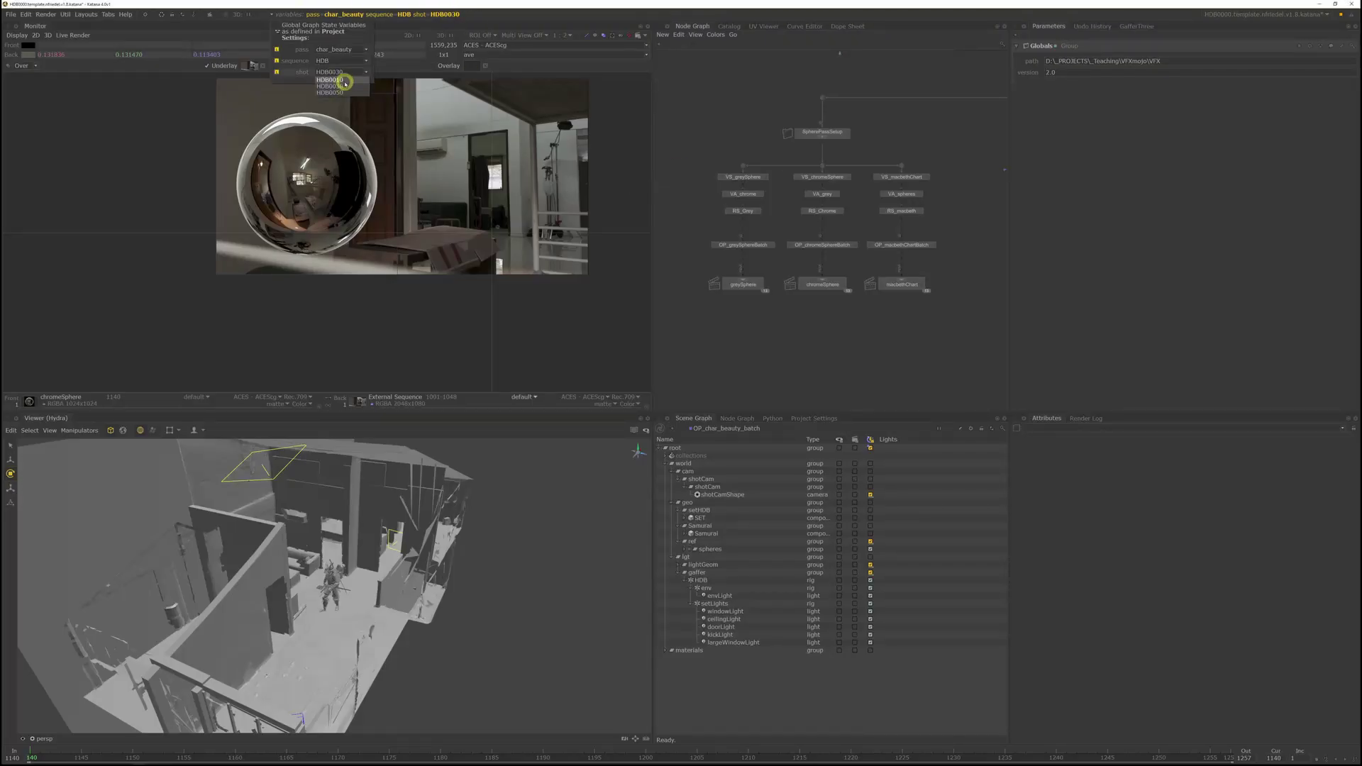
{"action": "left_click", "coordinate": [344, 73]}
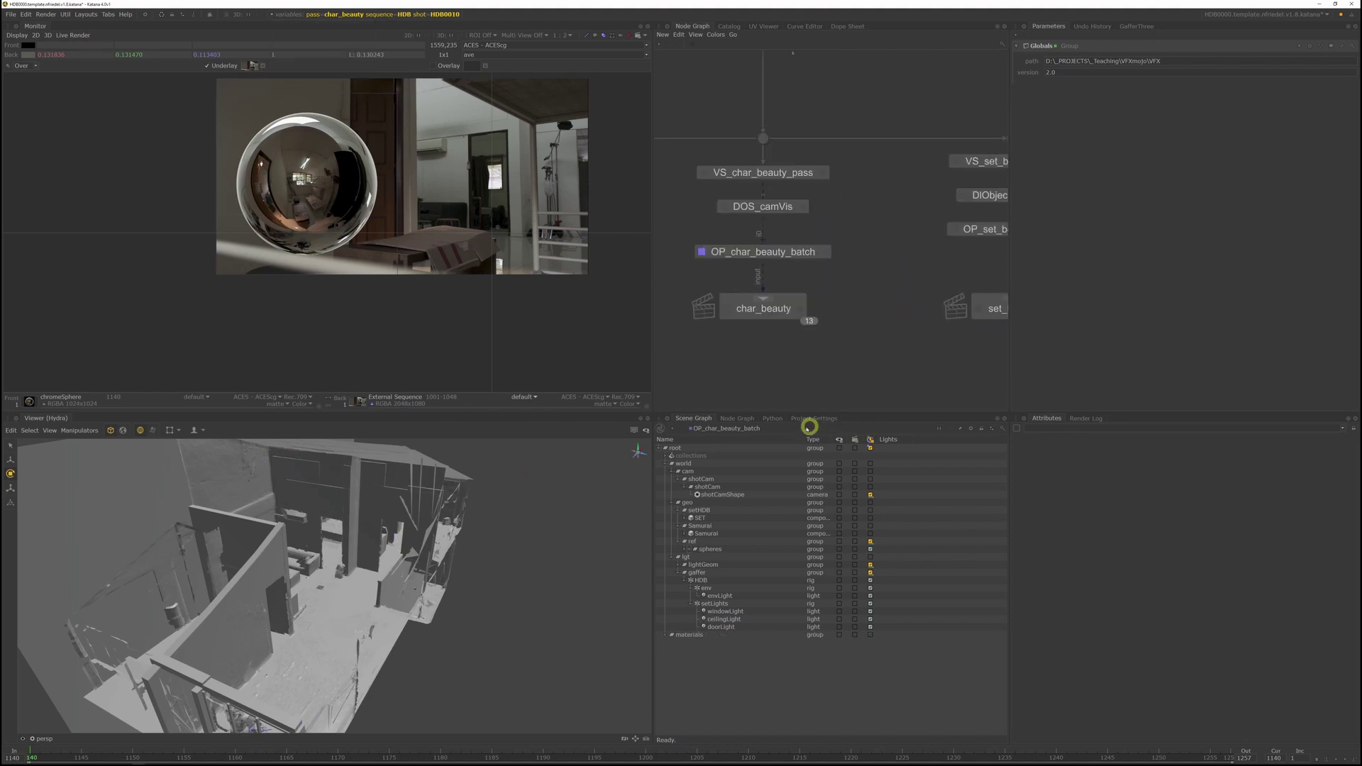
- Set the project's in time to 1001 and out time to 1125
{"action": "left_click", "coordinate": [815, 419]}
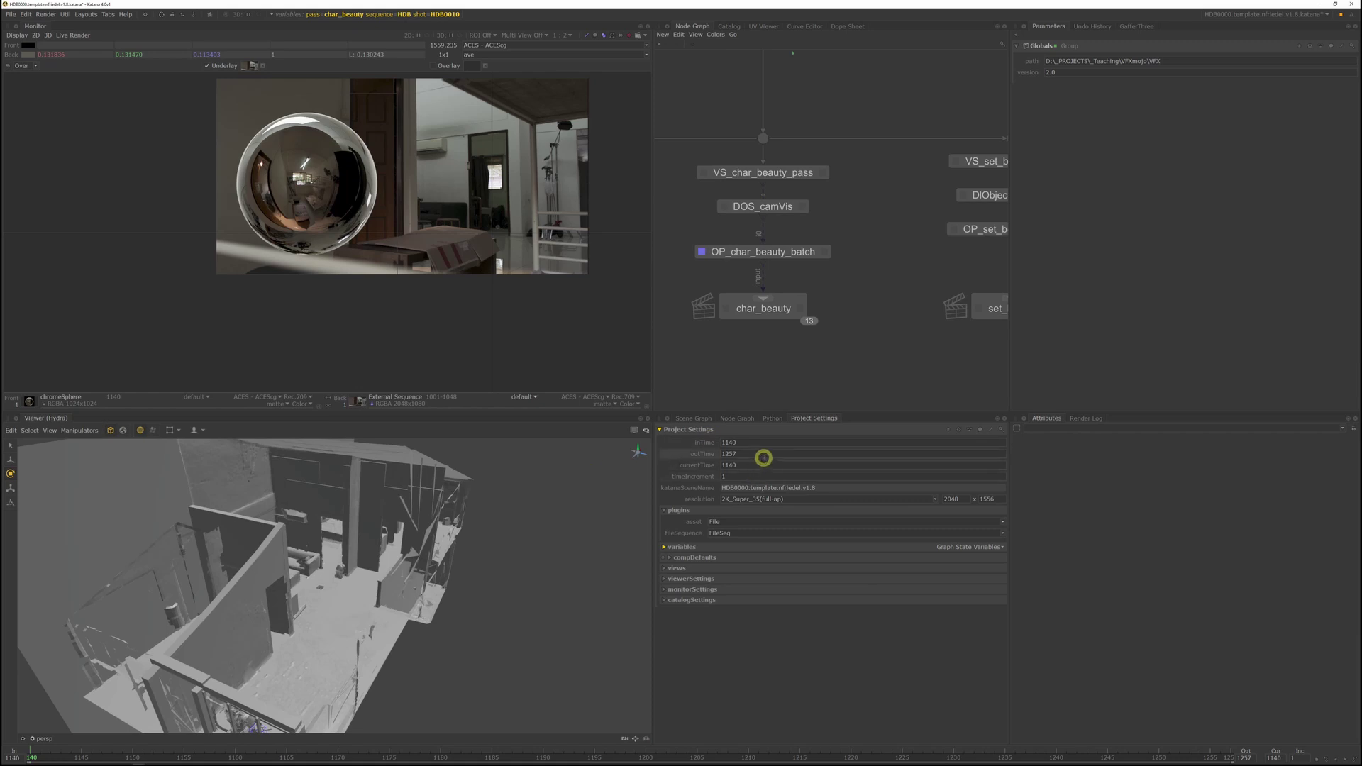
{"action": "left_click_drag", "start_coordinate": [745, 442], "coordinate": [693, 444]}
{"action": "key", "text": "Return"}
{"action": "left_click_drag", "start_coordinate": [755, 455], "coordinate": [699, 457]}
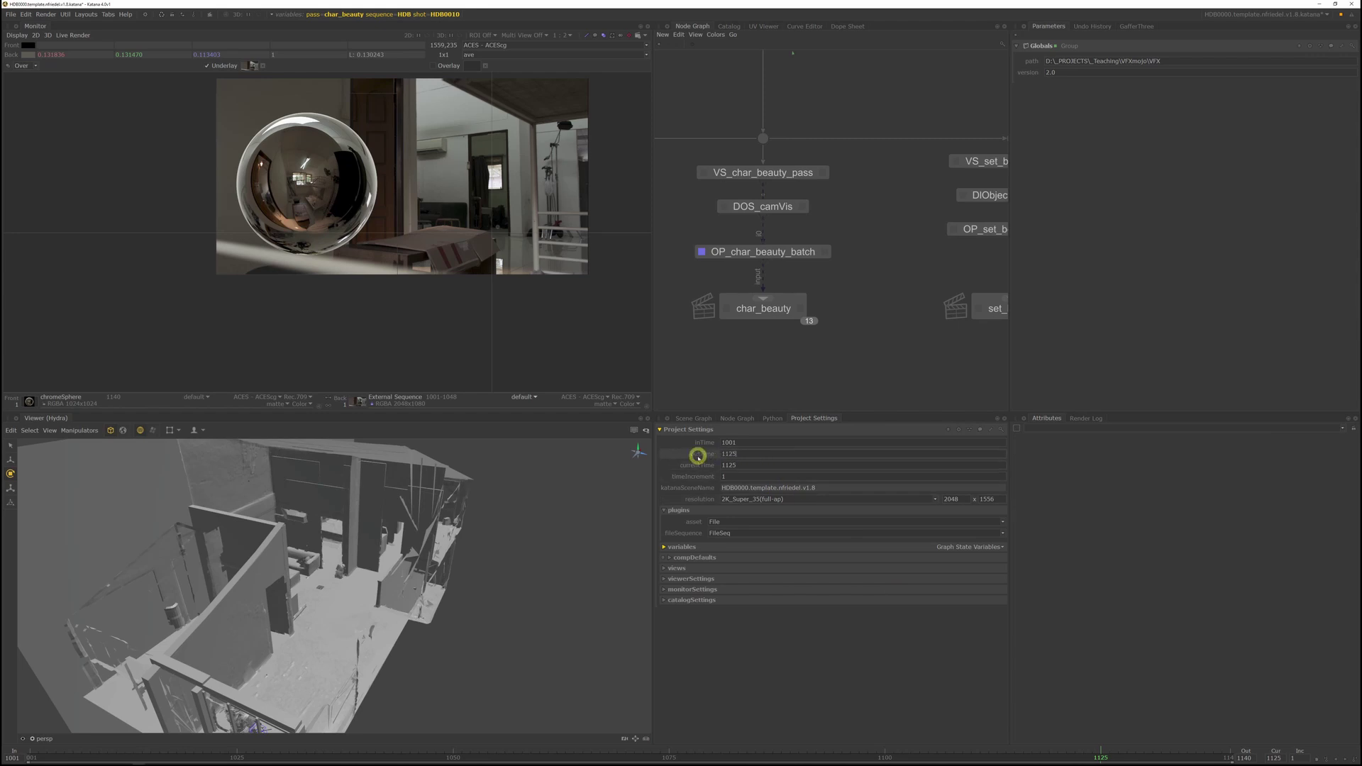
{"action": "left_click", "coordinate": [1164, 452]}
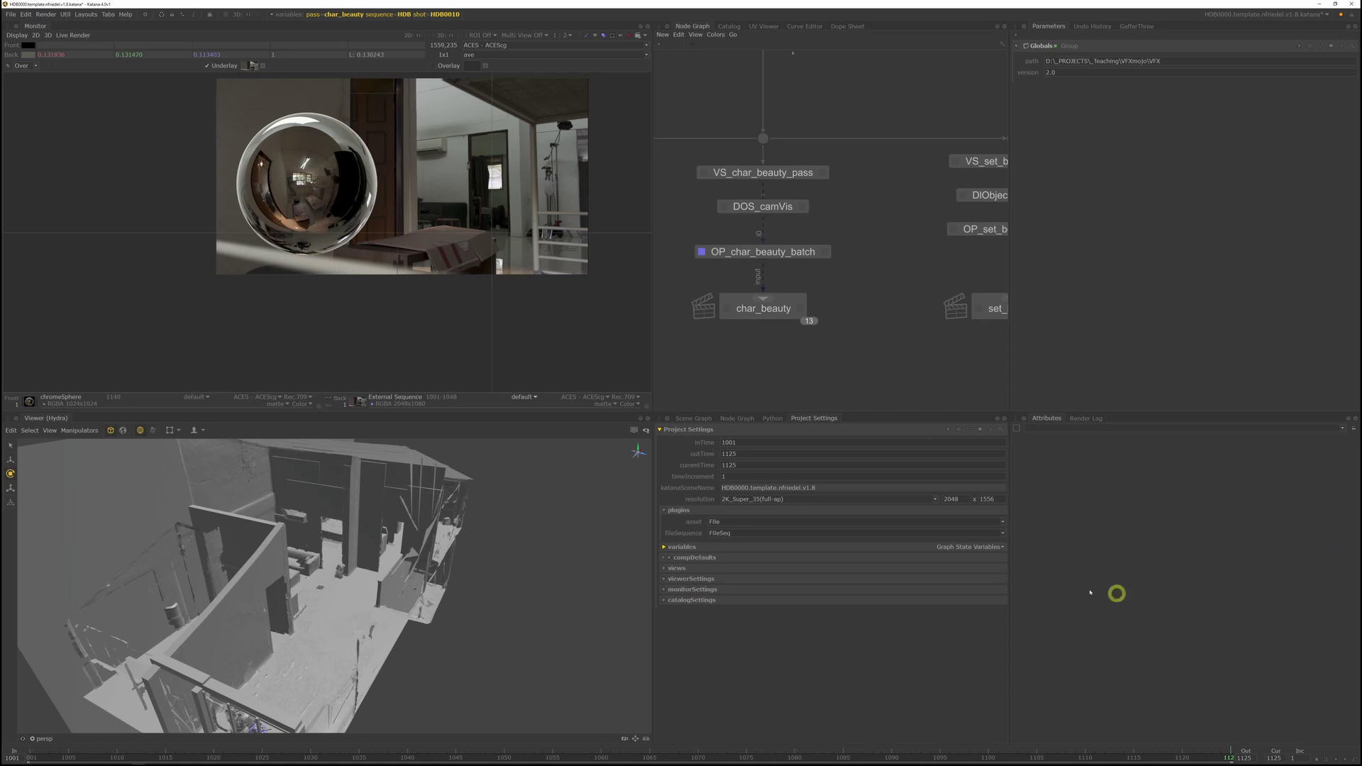
- Render the char_beauty pass for the current shot and examine the lighting on the samurai's skull, helmet and shoulder armour
{"action": "right_click", "coordinate": [790, 300]}
{"action": "left_click", "coordinate": [802, 313]}
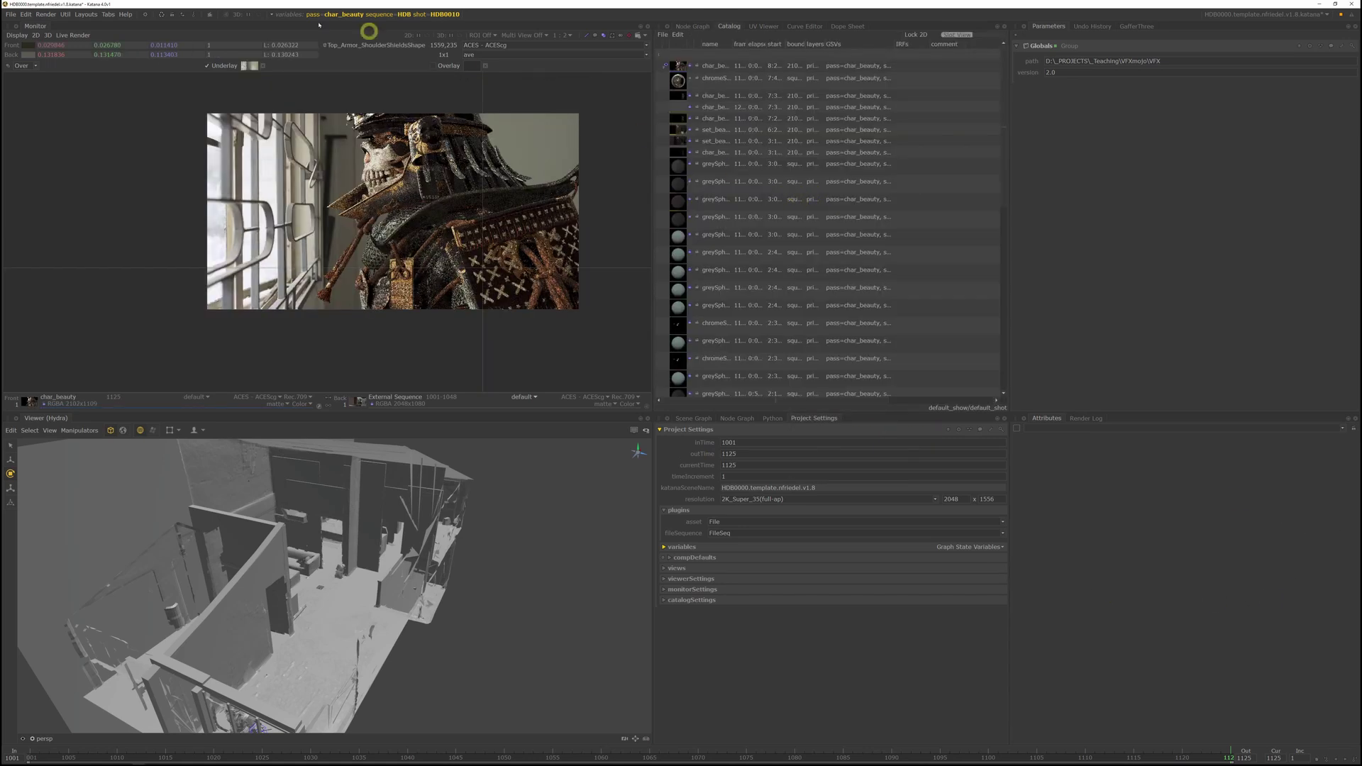
{"action": "middle_click_drag", "start_coordinate": [460, 239], "coordinate": [450, 237]}
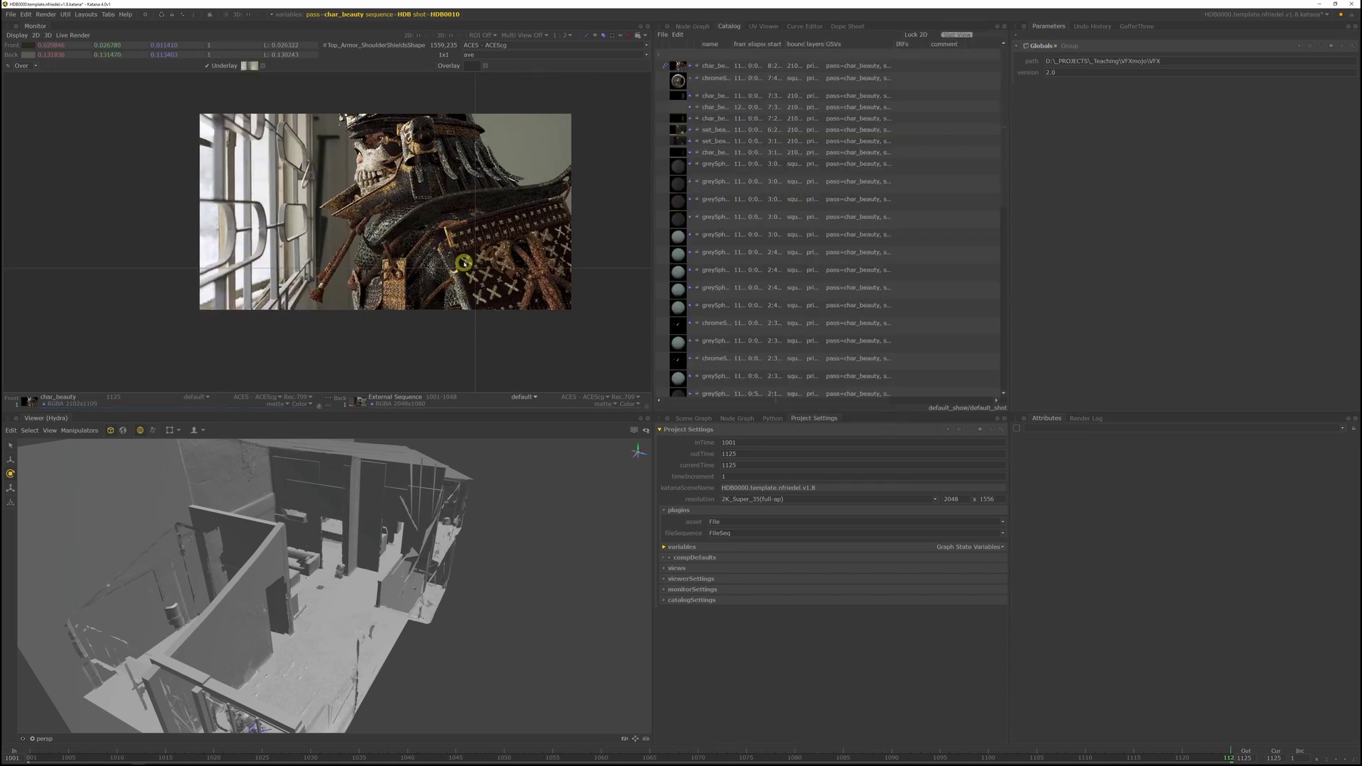
{"action": "scroll", "coordinate": [459, 256], "scroll_direction": "up", "scroll_amount": 1}
{"action": "scroll", "coordinate": [434, 213], "scroll_direction": "down", "scroll_amount": 1}
{"action": "middle_click_drag", "start_coordinate": [418, 182], "coordinate": [421, 217]}
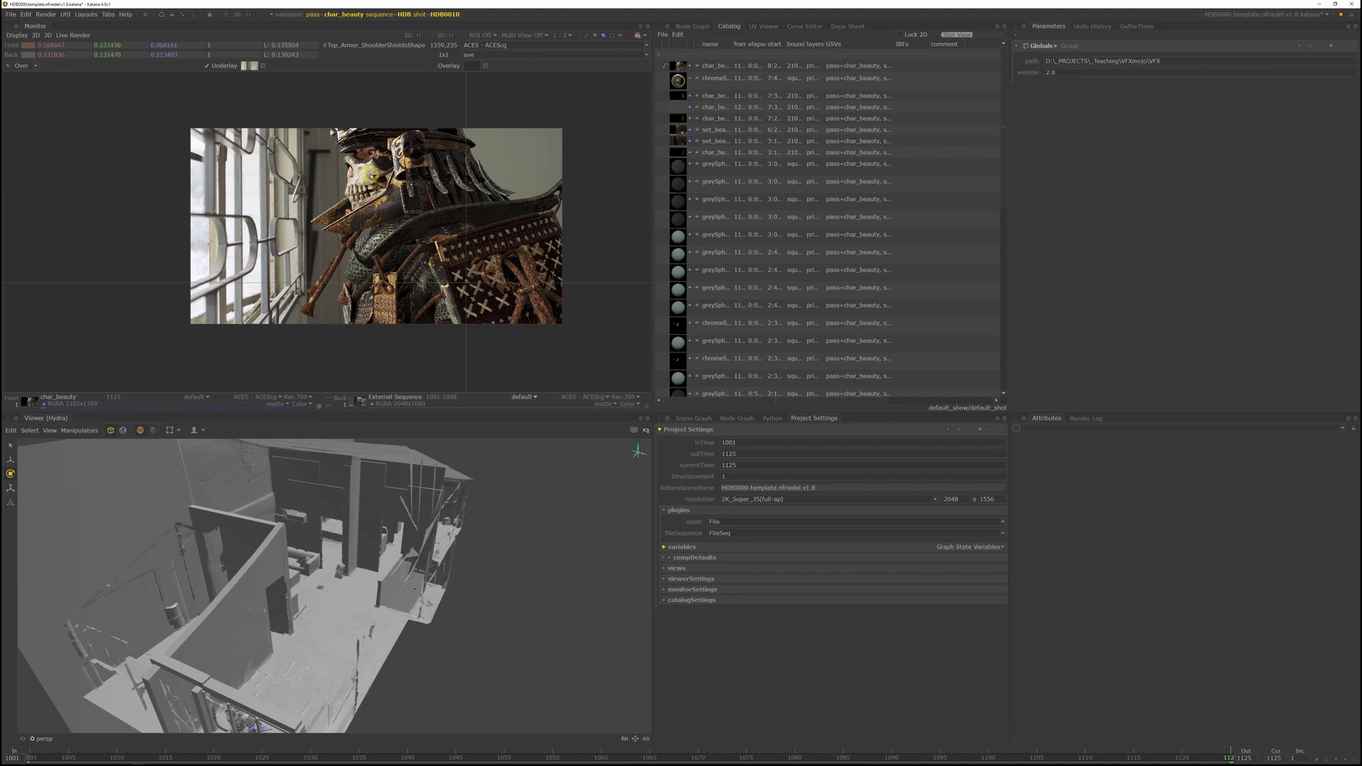
{"action": "middle_click_drag", "start_coordinate": [374, 170], "coordinate": [374, 176]}
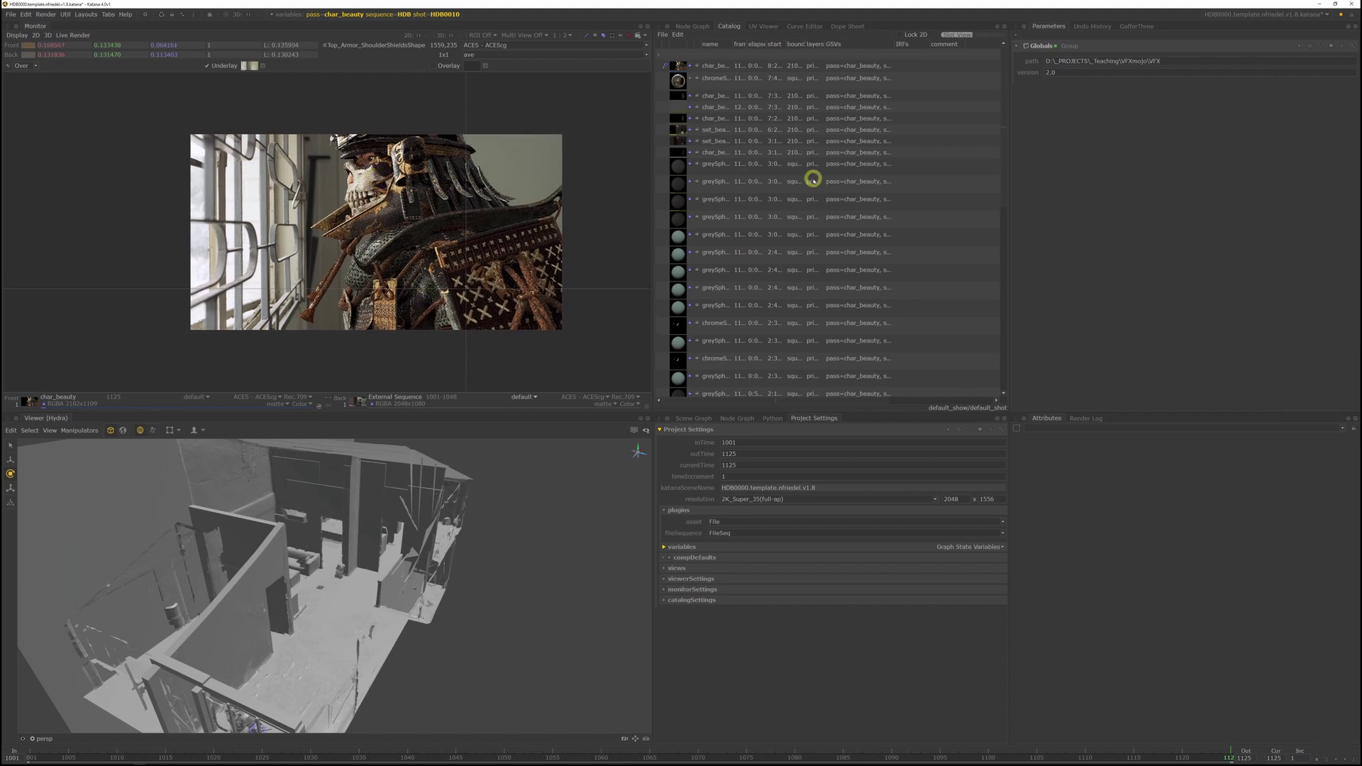
- Insert a Transform3D node between MO_plateProjection and VEG_spheres and open its parameters
{"action": "left_click", "coordinate": [692, 25]}
{"action": "scroll", "coordinate": [812, 201], "scroll_direction": "up", "scroll_amount": 5}
{"action": "middle_click_drag", "start_coordinate": [791, 191], "coordinate": [830, 217]}
{"action": "key", "text": "Tab"}
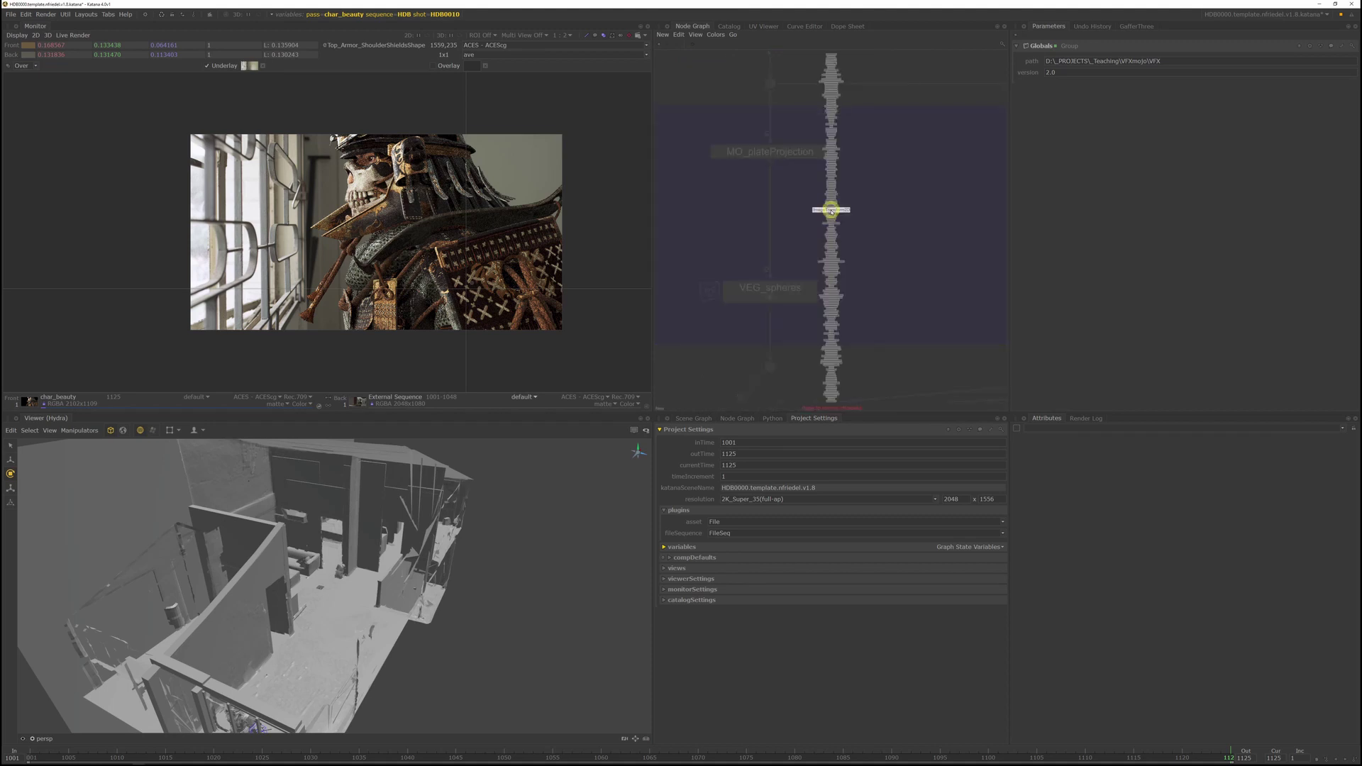
{"action": "key", "text": "Tab"}
{"action": "key", "text": "Tab"}
{"action": "key", "text": "BackSpace"}
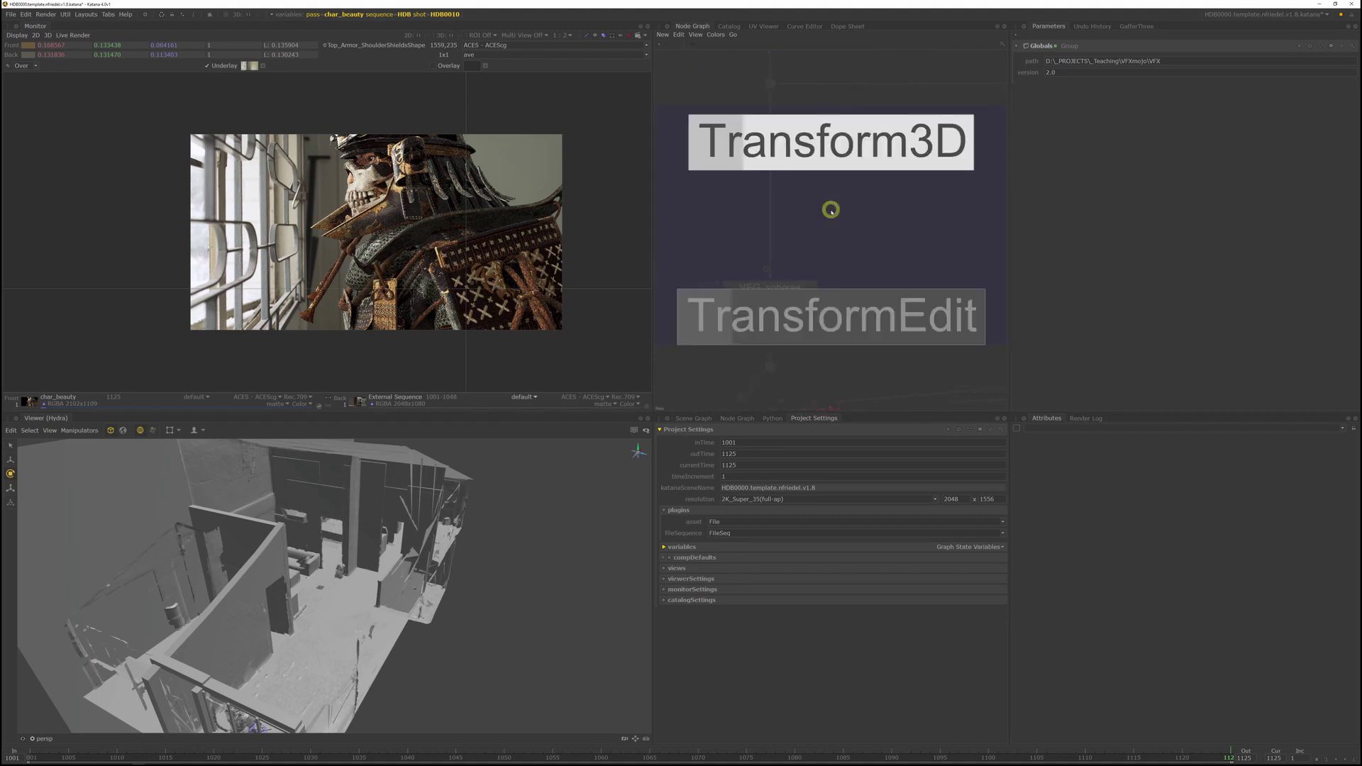
{"action": "left_click", "coordinate": [875, 132]}
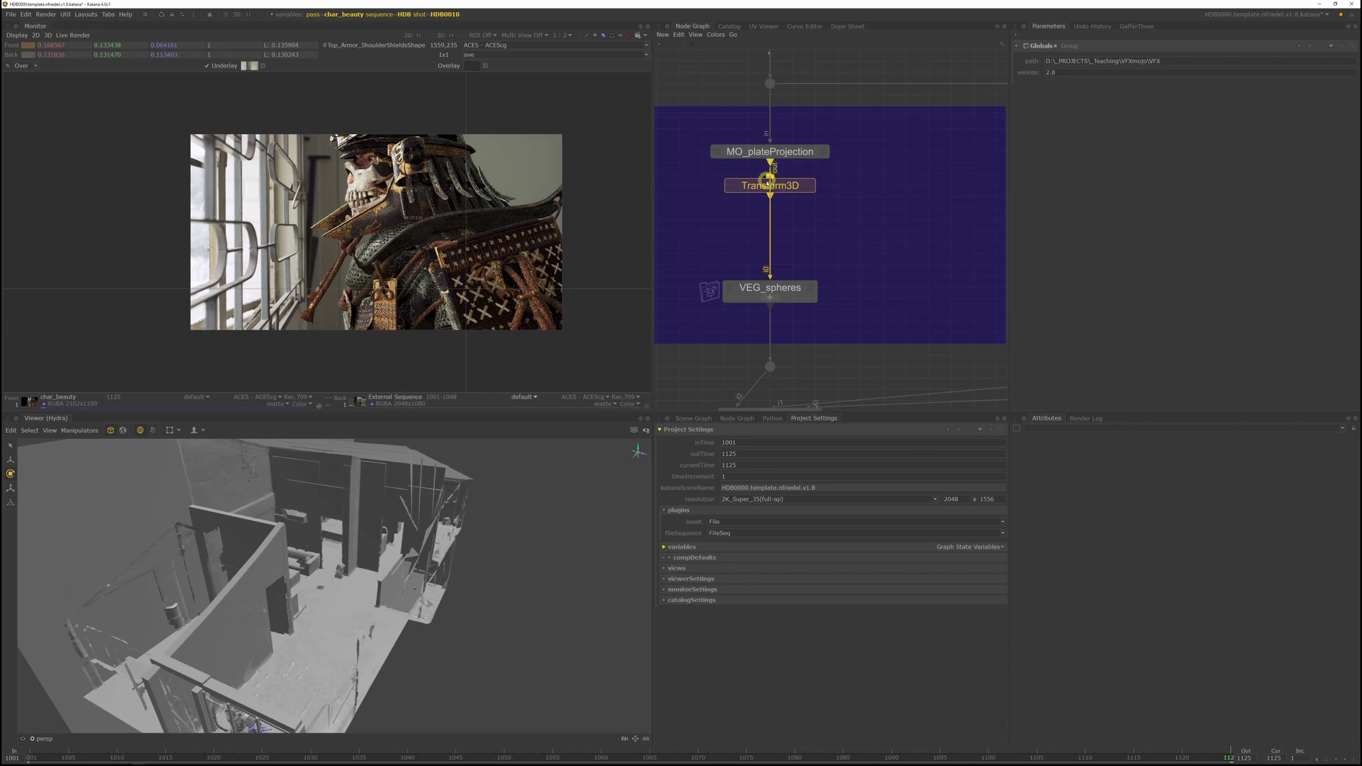
{"action": "left_click", "coordinate": [767, 181]}
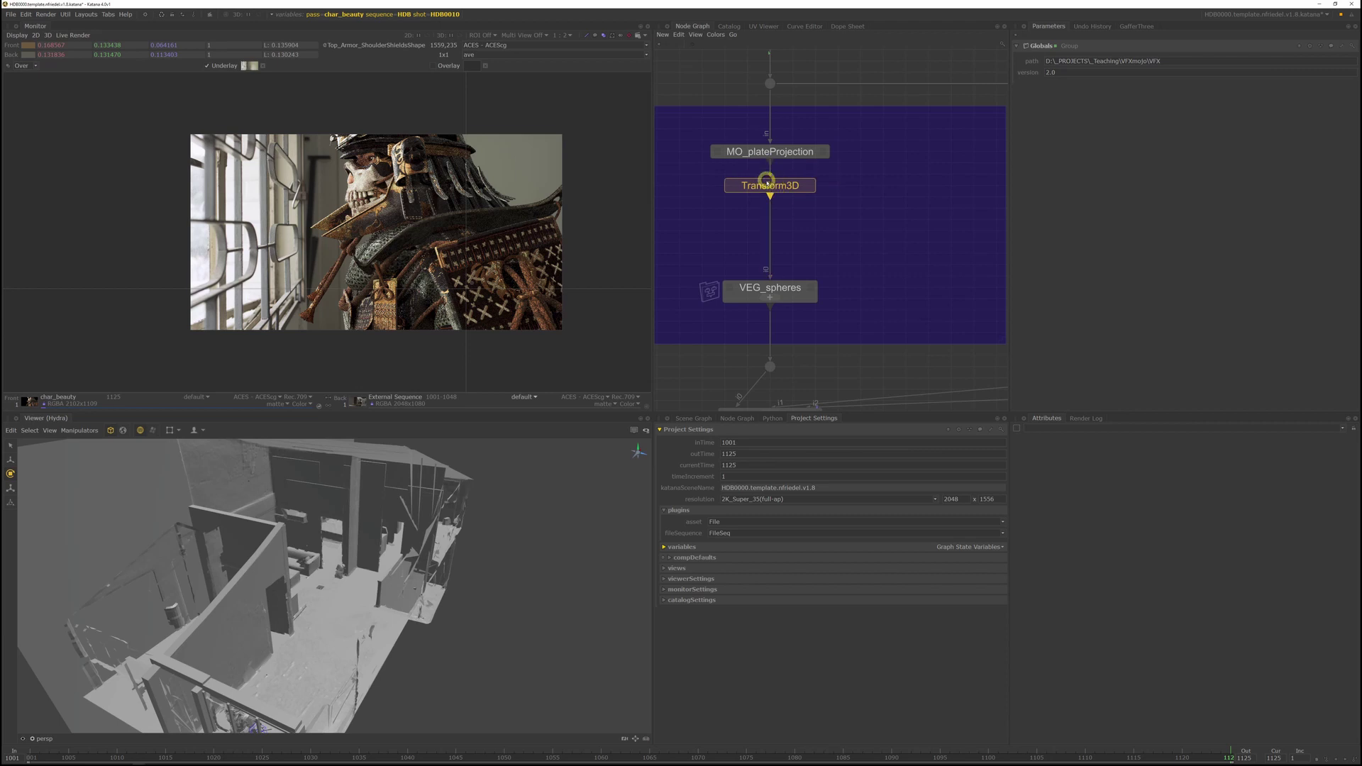
{"action": "left_click", "coordinate": [806, 185]}
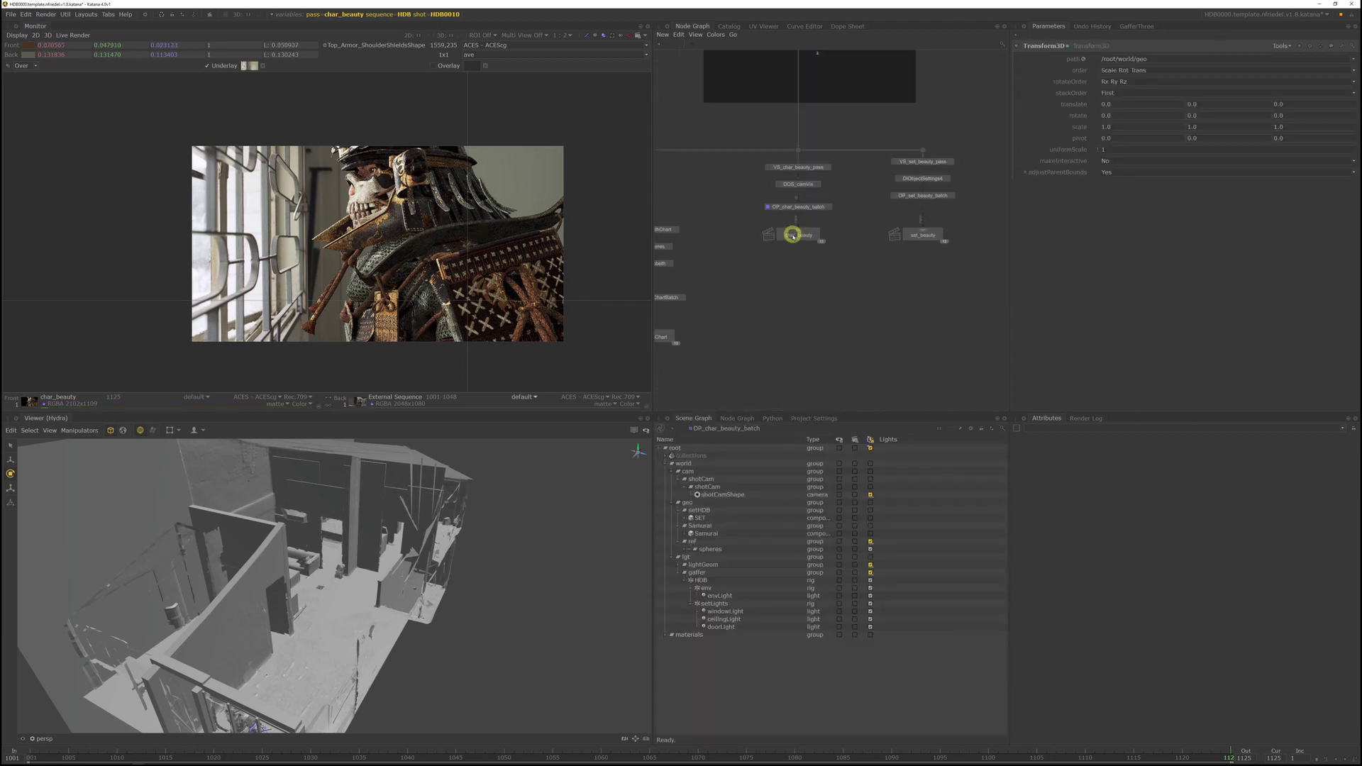
- Start a live render of char_beauty and set the Transform3D path to /root/world/lgt/lightGeom/windowLightGeom
{"action": "right_click", "coordinate": [793, 236]}
{"action": "left_click", "coordinate": [809, 261]}
{"action": "middle_click_drag", "start_coordinate": [856, 183], "coordinate": [834, 476]}
{"action": "middle_click_drag", "start_coordinate": [843, 219], "coordinate": [848, 306]}
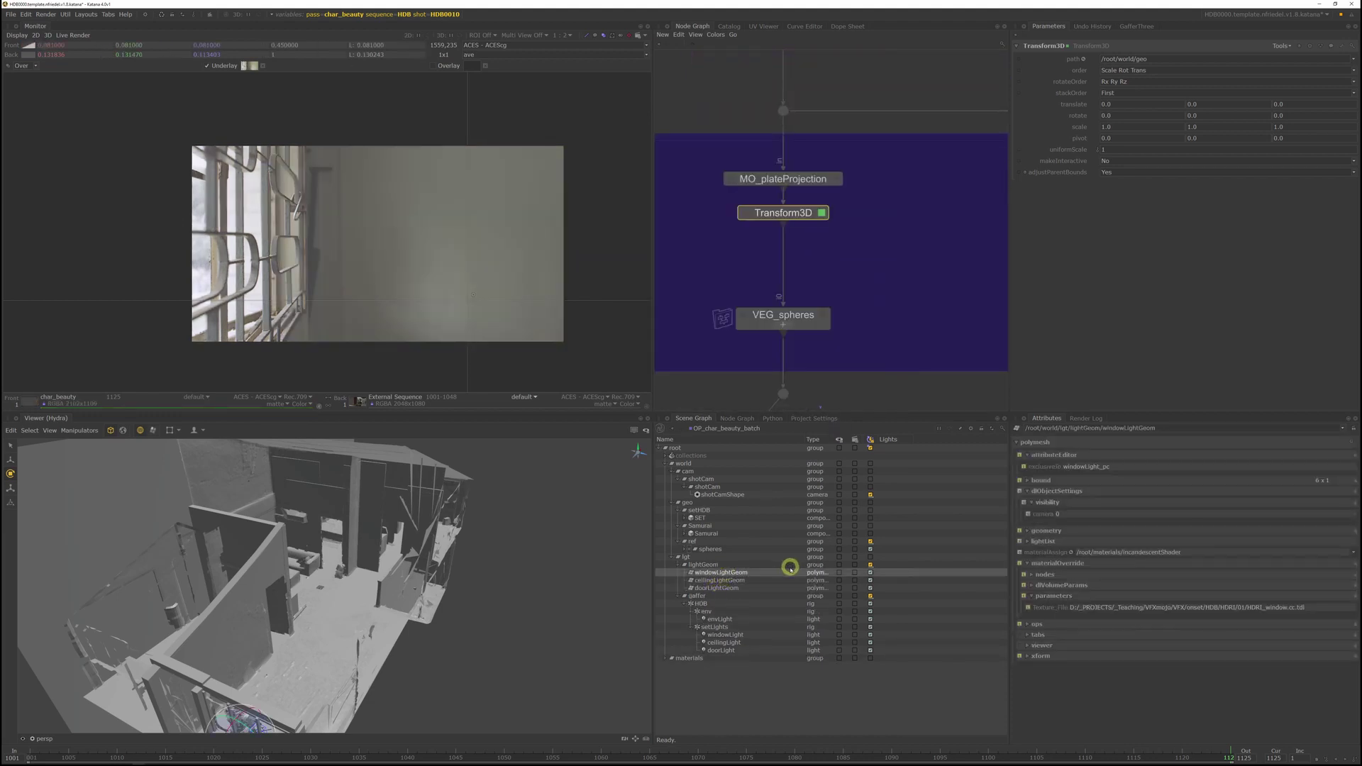
{"action": "left_click_drag", "start_coordinate": [1210, 40], "coordinate": [1193, 57]}
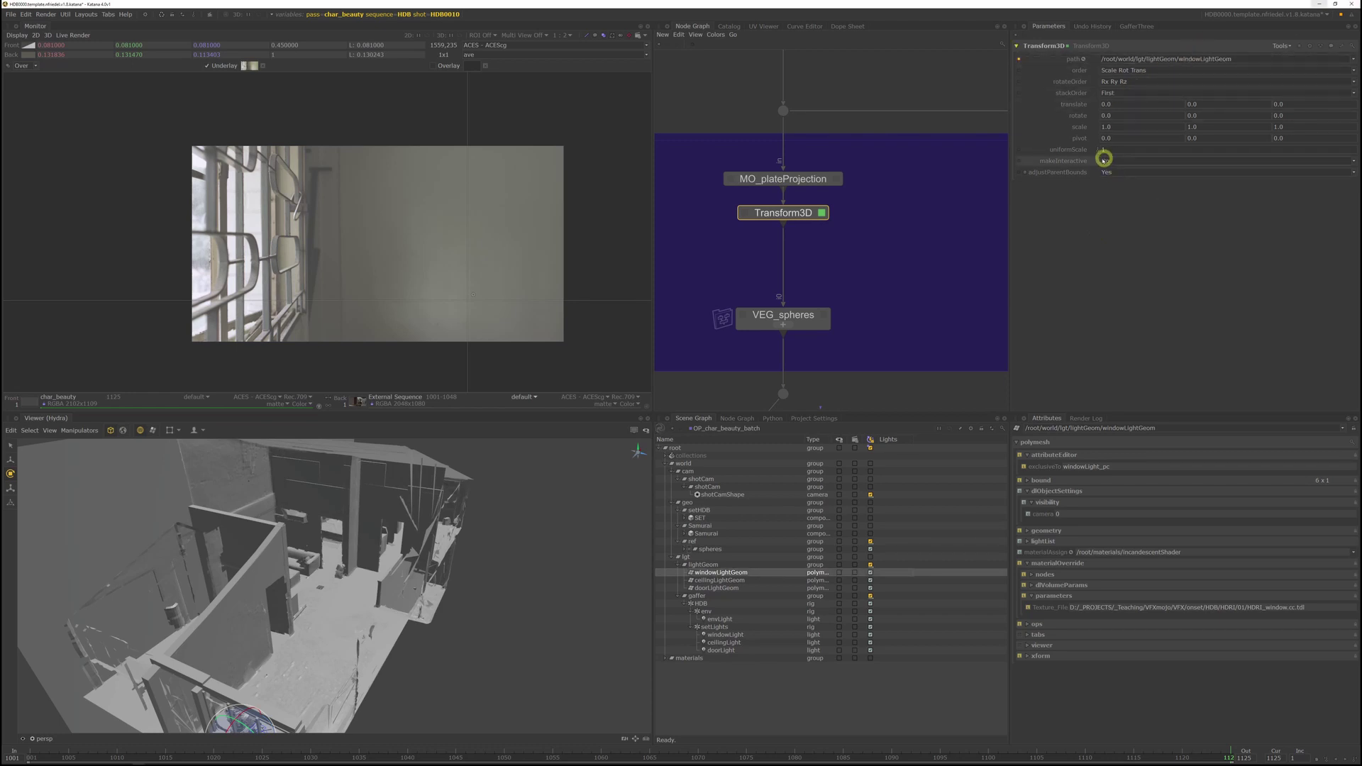
- Set makeInteractive to Yes and stackOrder to Last on the Transform3D node
{"action": "left_click", "coordinate": [1114, 162]}
{"action": "left_click", "coordinate": [1113, 172]}
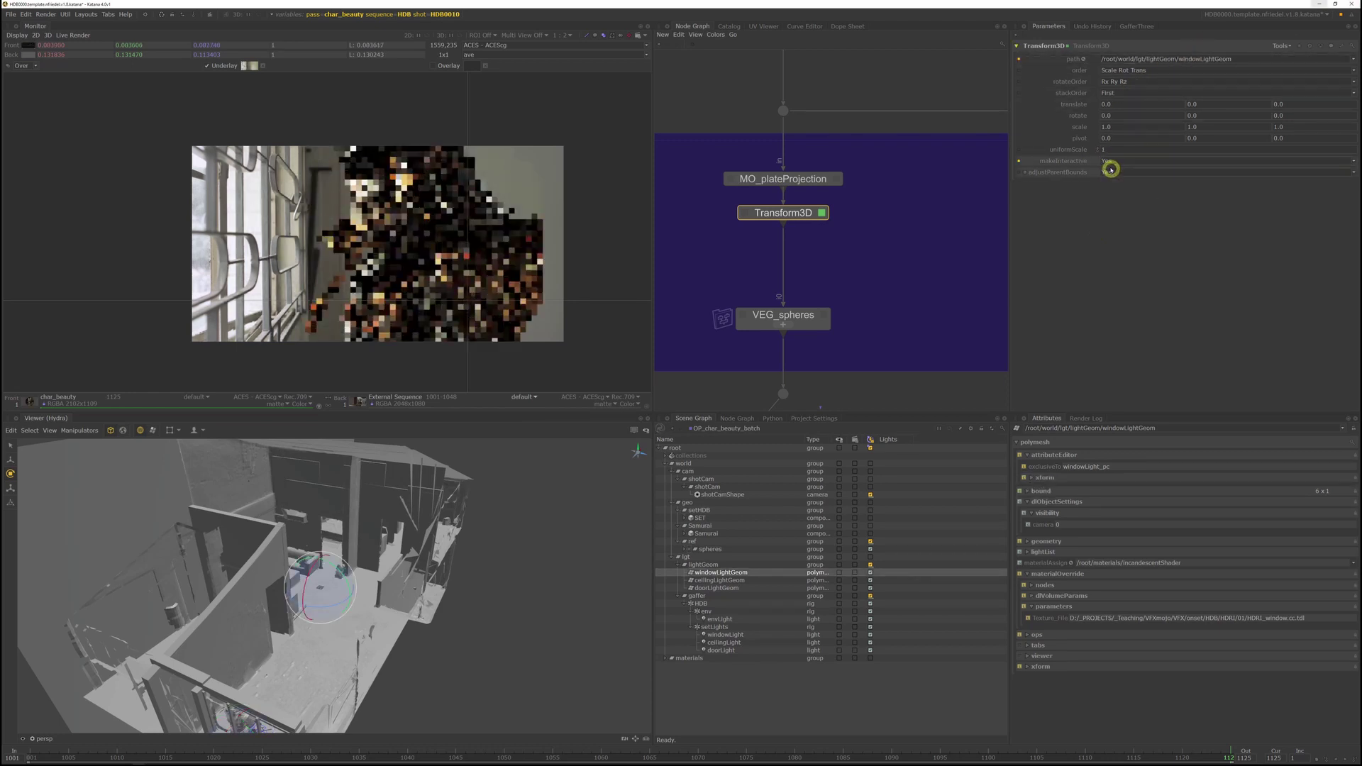
{"action": "left_click", "coordinate": [1134, 93]}
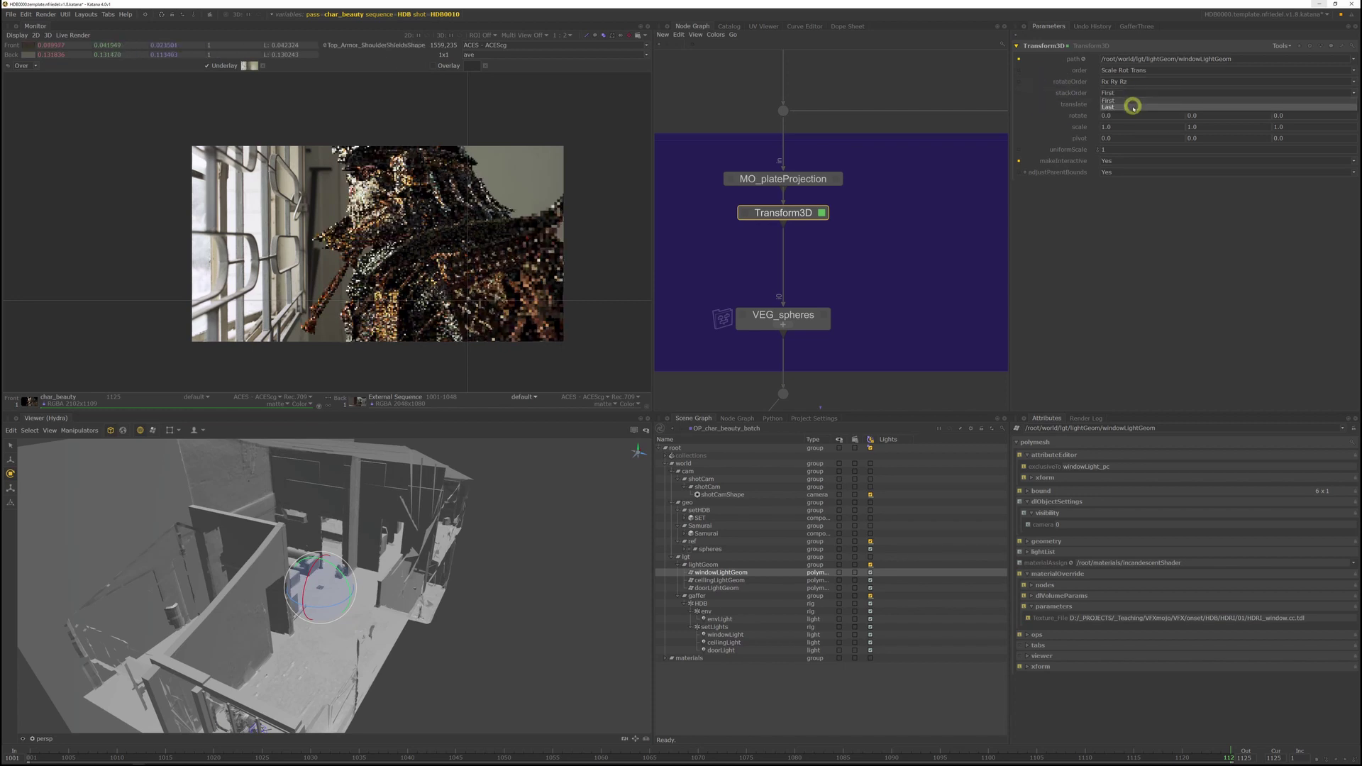
{"action": "left_click", "coordinate": [1132, 105]}
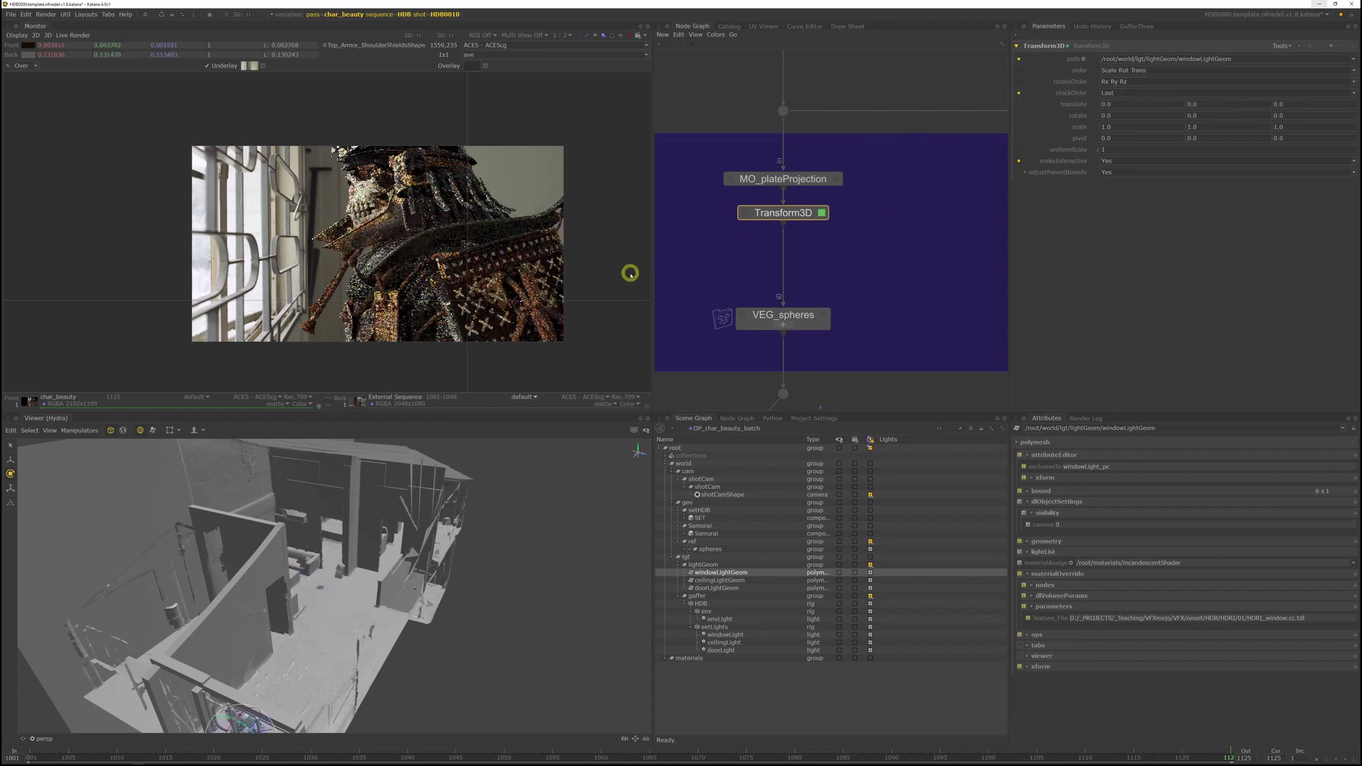
- Scale the window light geometry to about 0.66 in X and 0.74 in Z, and translate it to about 0.18 in X
{"action": "left_click_drag", "start_coordinate": [374, 531], "coordinate": [462, 494], "text": "alt"}
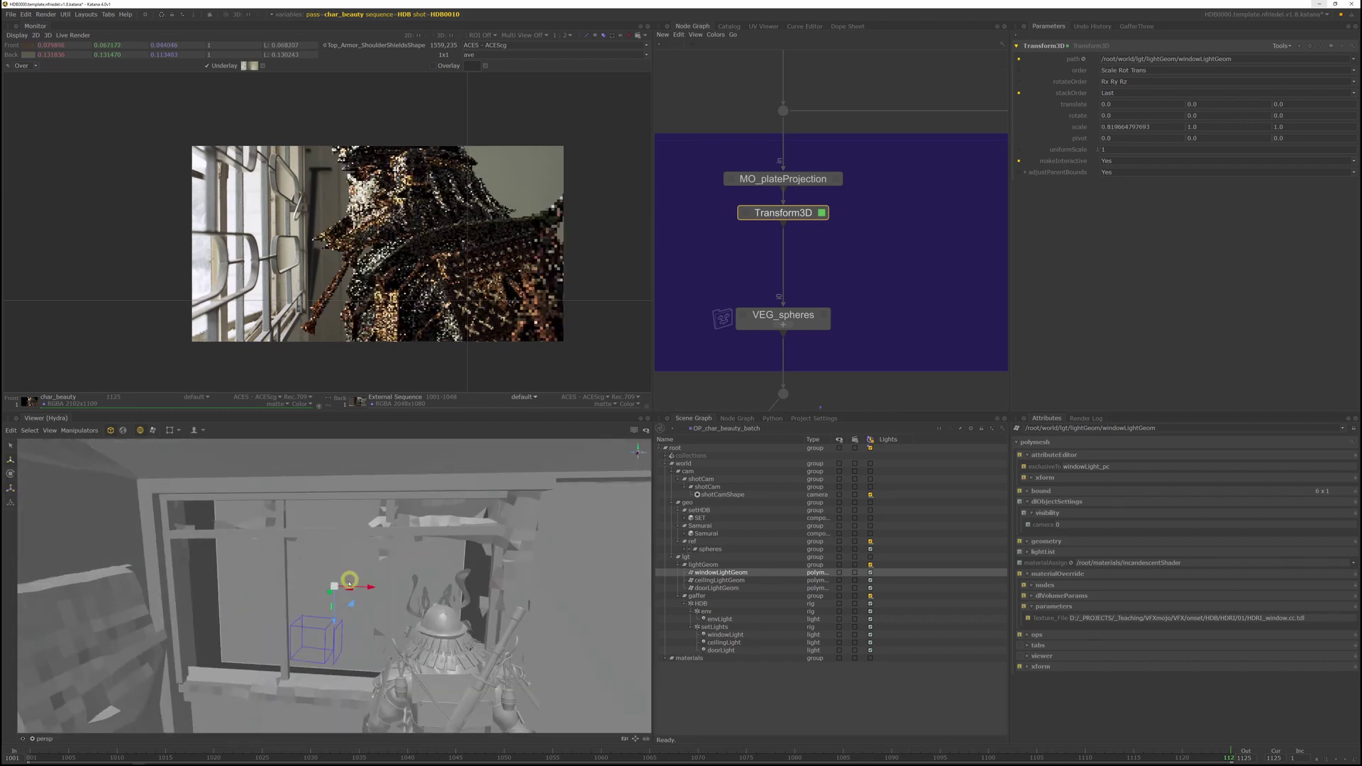
{"action": "left_click_drag", "start_coordinate": [361, 588], "coordinate": [391, 590]}
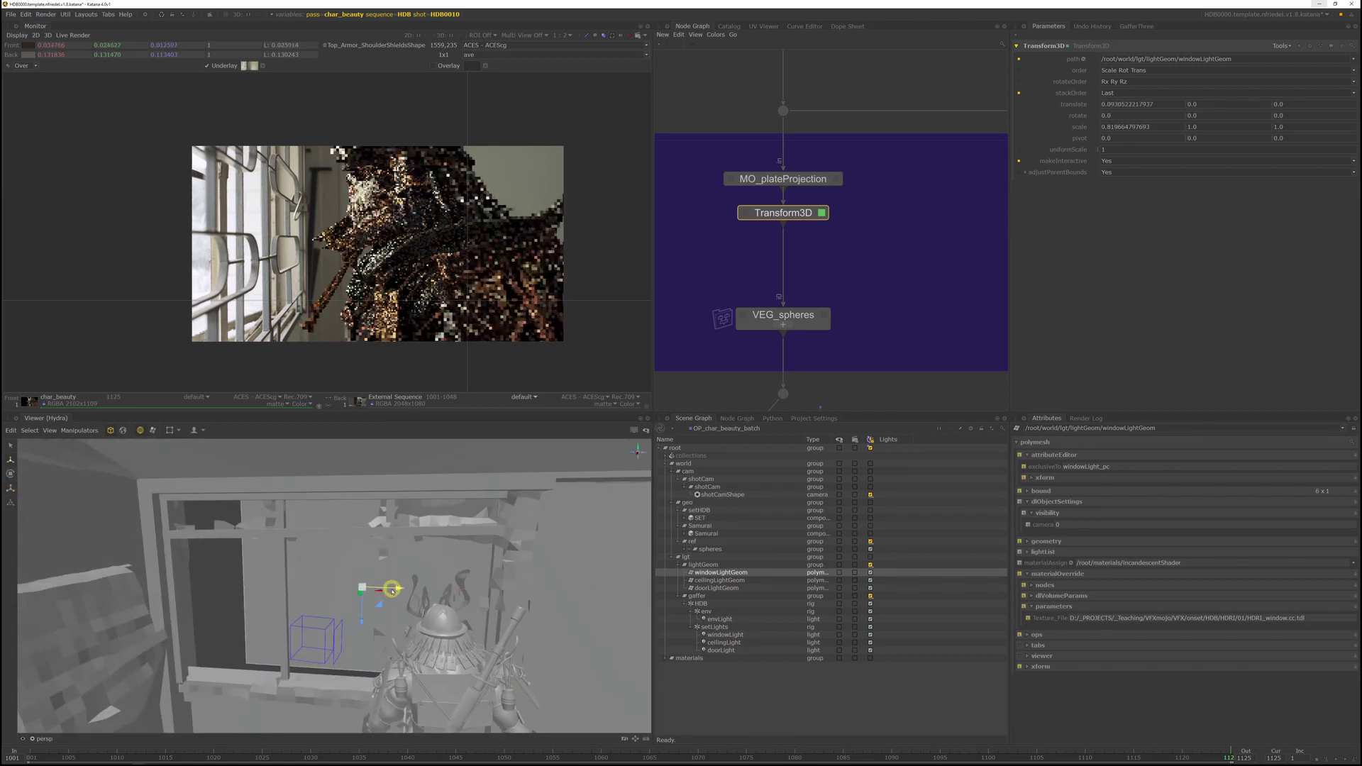
{"action": "middle_click_drag", "start_coordinate": [411, 263], "coordinate": [414, 270]}
{"action": "key", "text": "e"}
{"action": "key", "text": "r"}
{"action": "left_click_drag", "start_coordinate": [395, 588], "coordinate": [362, 610]}
{"action": "key", "text": "w"}
{"action": "left_click_drag", "start_coordinate": [397, 588], "coordinate": [424, 588]}
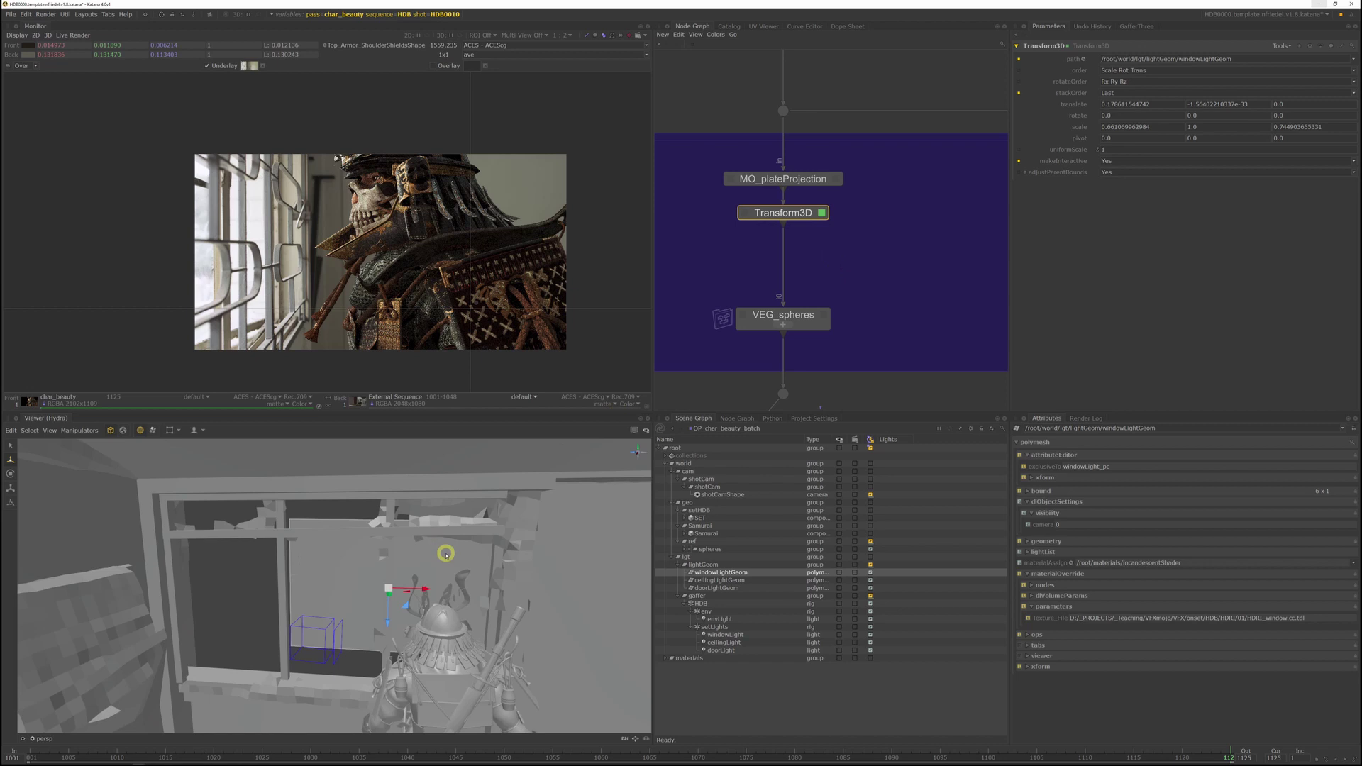
- Open the light list of the GafferThree node in the Sequence Setup group
{"action": "scroll", "coordinate": [822, 259], "scroll_direction": "down", "scroll_amount": 5}
{"action": "middle_click_drag", "start_coordinate": [837, 136], "coordinate": [797, 193]}
{"action": "scroll", "coordinate": [776, 320], "scroll_direction": "up", "scroll_amount": 5}
{"action": "middle_click_drag", "start_coordinate": [780, 310], "coordinate": [789, 166]}
{"action": "scroll", "coordinate": [788, 171], "scroll_direction": "down", "scroll_amount": 5}
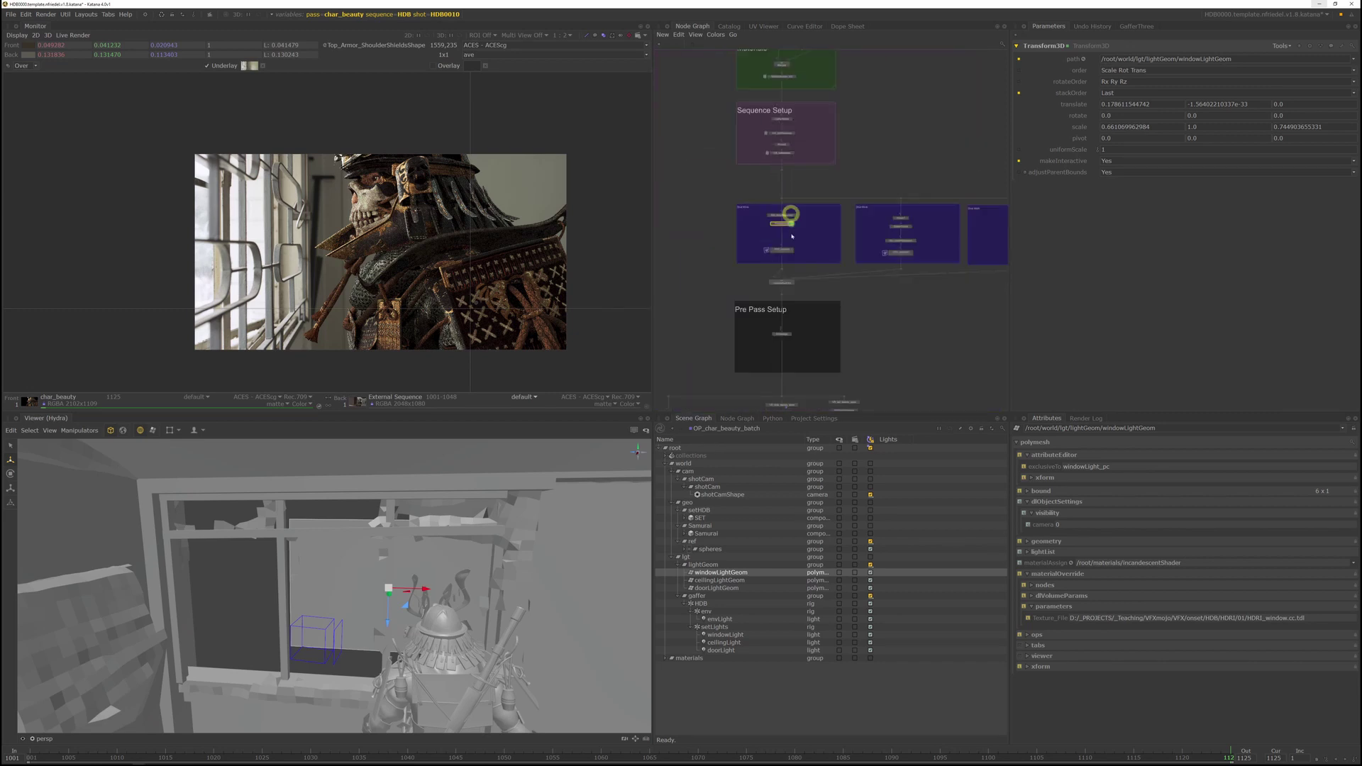
{"action": "scroll", "coordinate": [793, 241], "scroll_direction": "up", "scroll_amount": 5}
{"action": "middle_click_drag", "start_coordinate": [798, 226], "coordinate": [796, 240]}
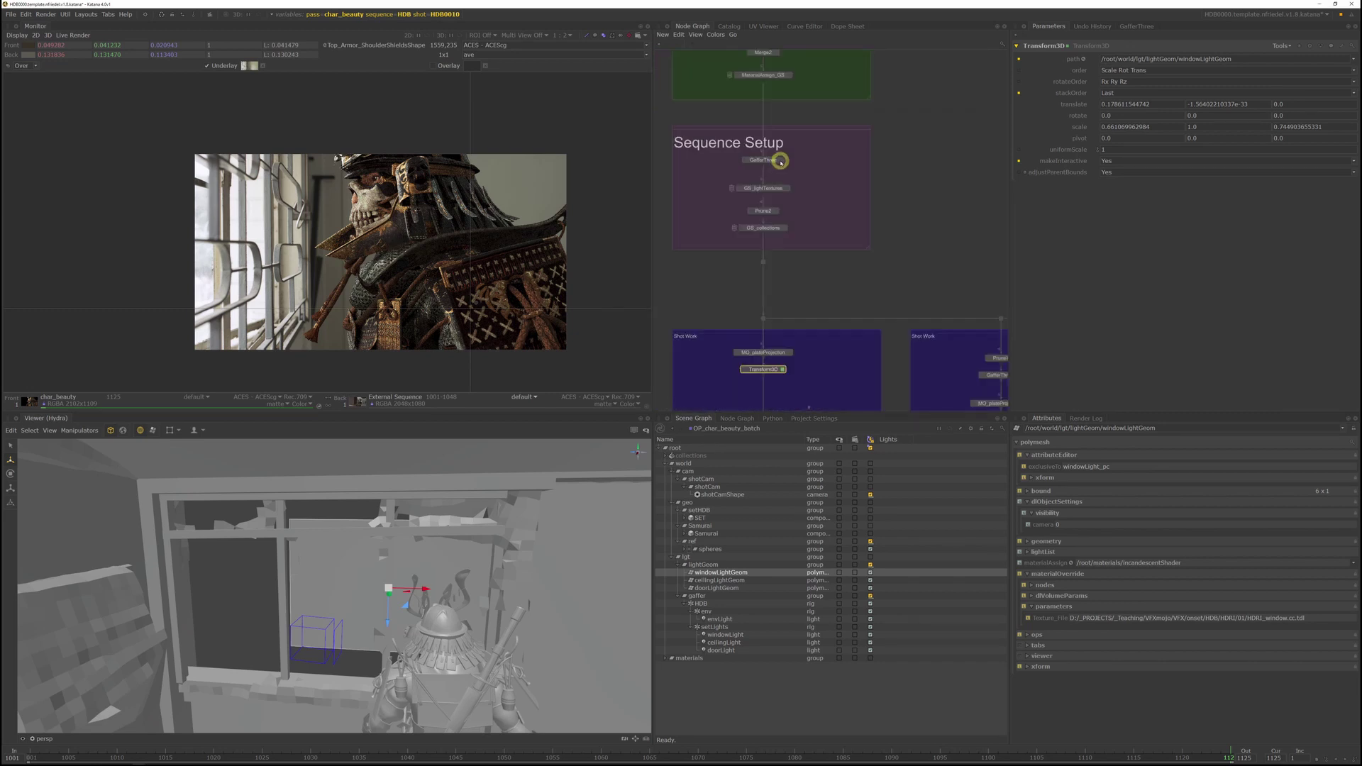
{"action": "left_click", "coordinate": [780, 160]}
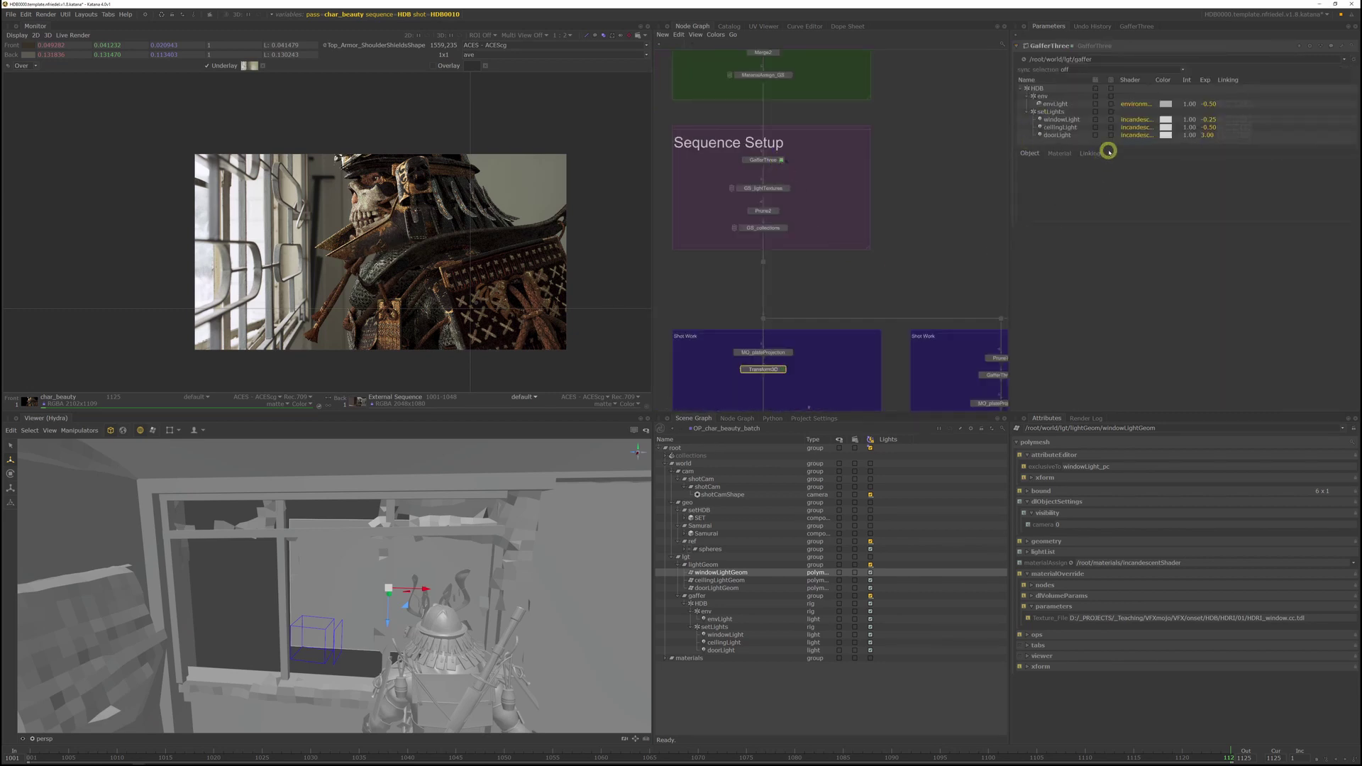
{"action": "left_click_drag", "start_coordinate": [1111, 146], "coordinate": [1111, 173]}
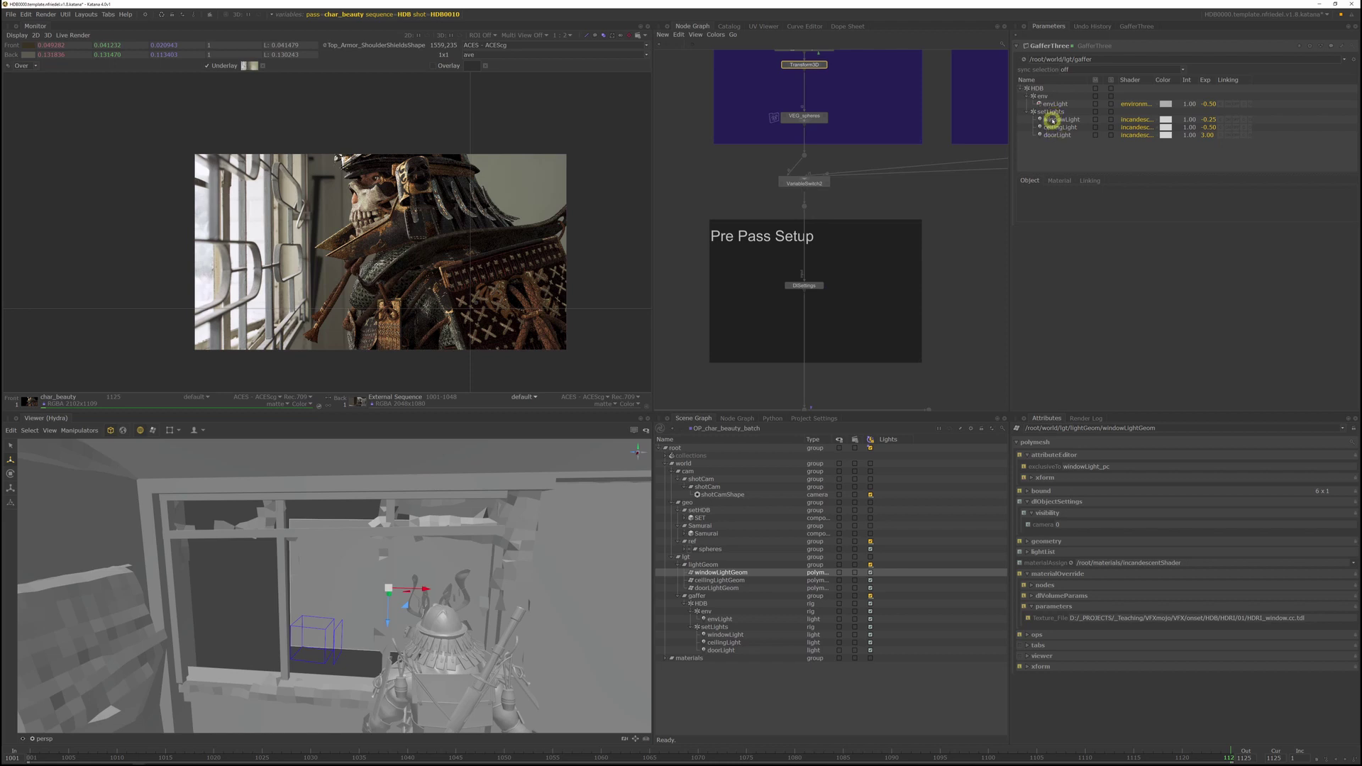
- Add a rig under setLights and name it windowLight
{"action": "left_click", "coordinate": [1053, 112]}
{"action": "right_click", "coordinate": [1053, 112]}
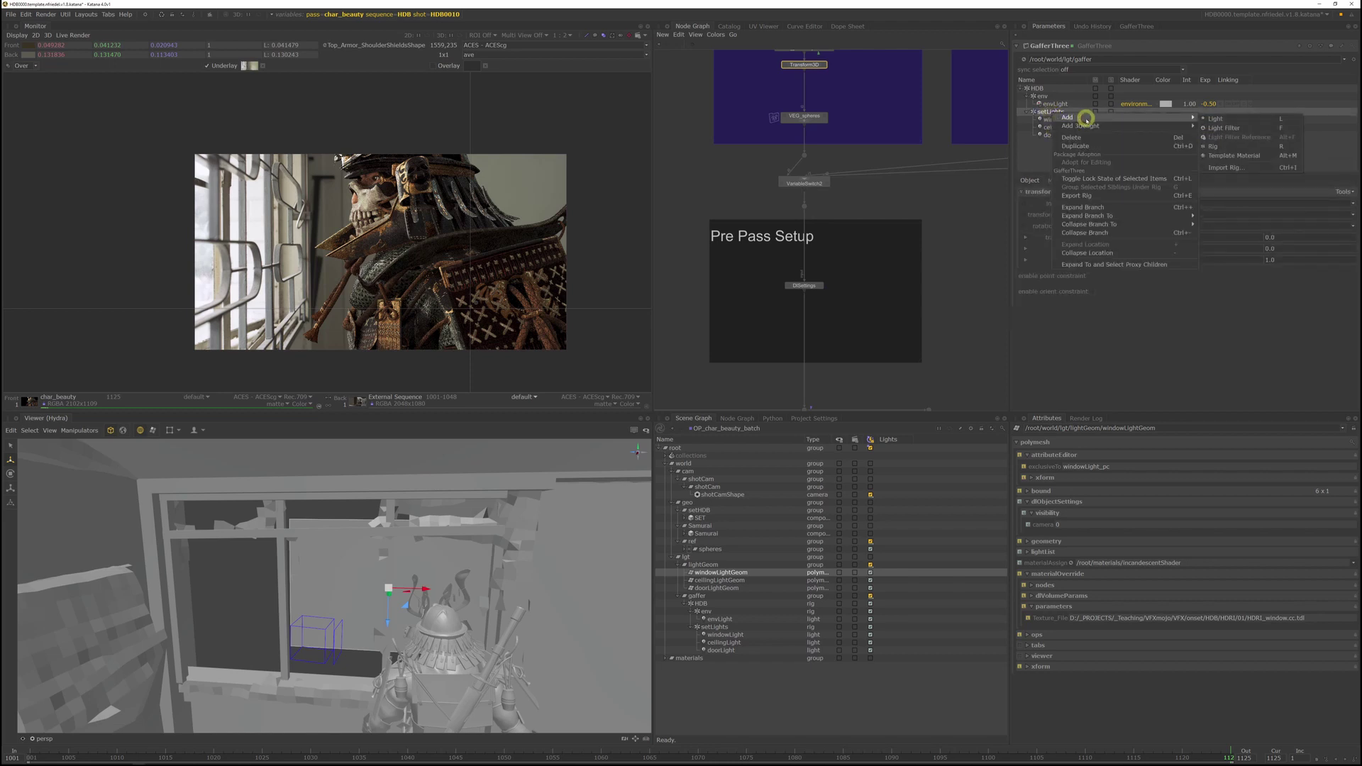
{"action": "mouse_move", "coordinate": [1145, 121]}
{"action": "left_click", "coordinate": [1246, 147]}
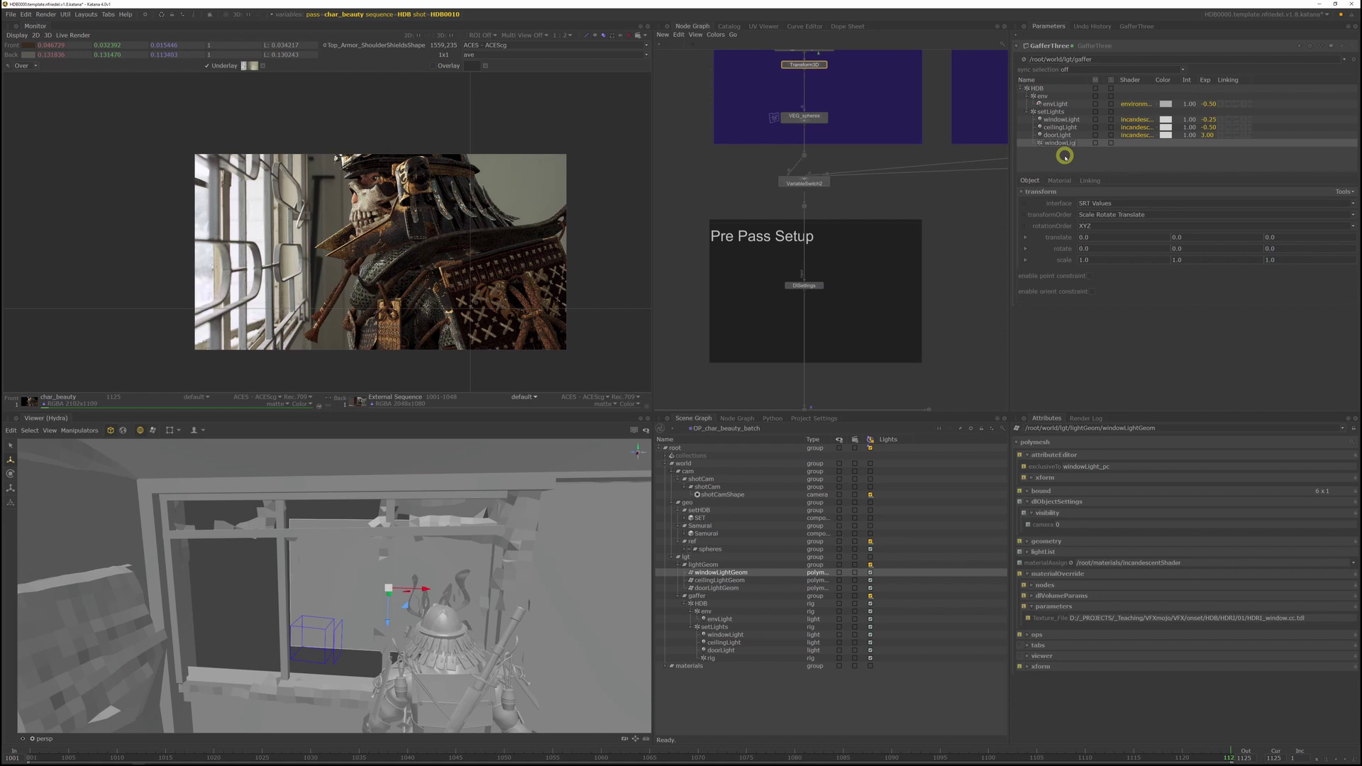
{"action": "type", "text": "ht"}
{"action": "key", "text": "Return"}
- Move the windowLight light into the new rig and rename the rig window
{"action": "left_click", "coordinate": [1072, 122]}
{"action": "left_click", "coordinate": [1063, 143]}
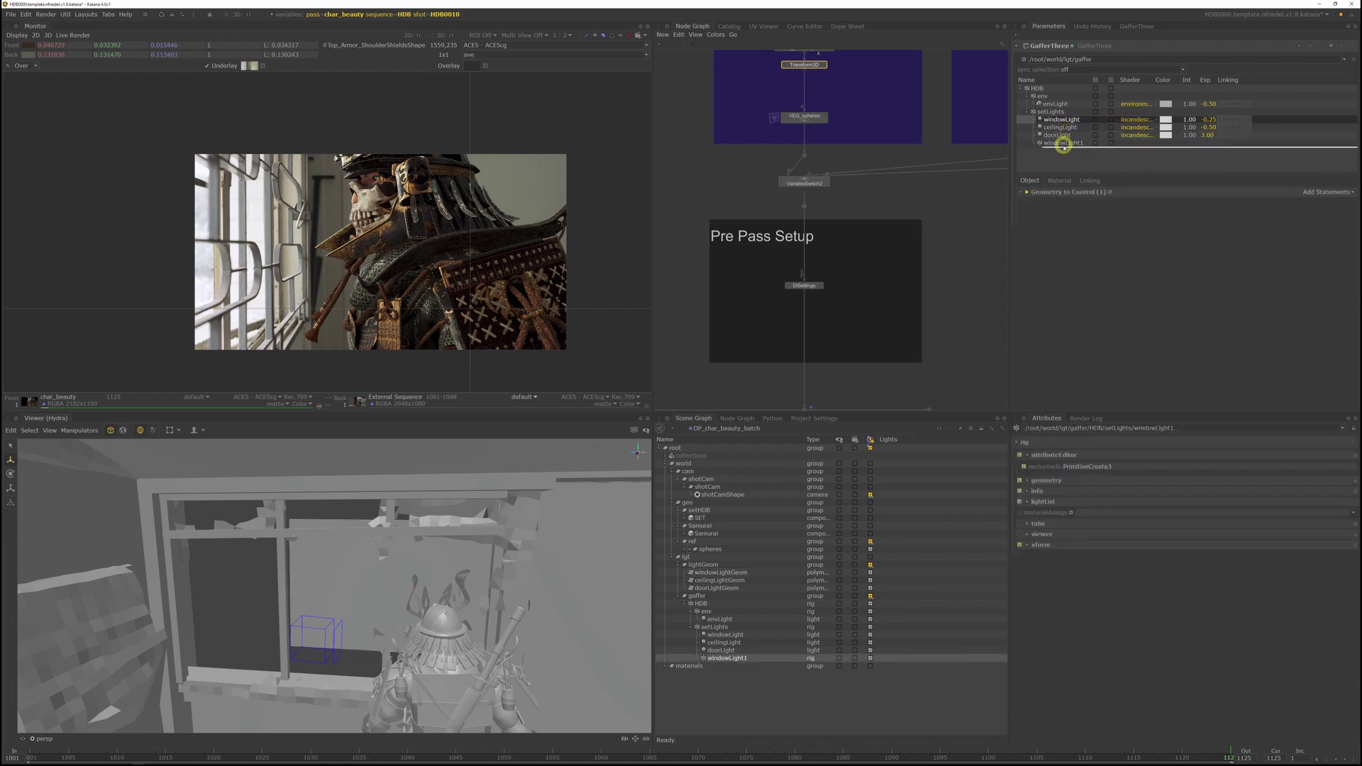
{"action": "middle_click_drag", "start_coordinate": [1064, 146], "coordinate": [1066, 147]}
{"action": "left_click", "coordinate": [1077, 136]}
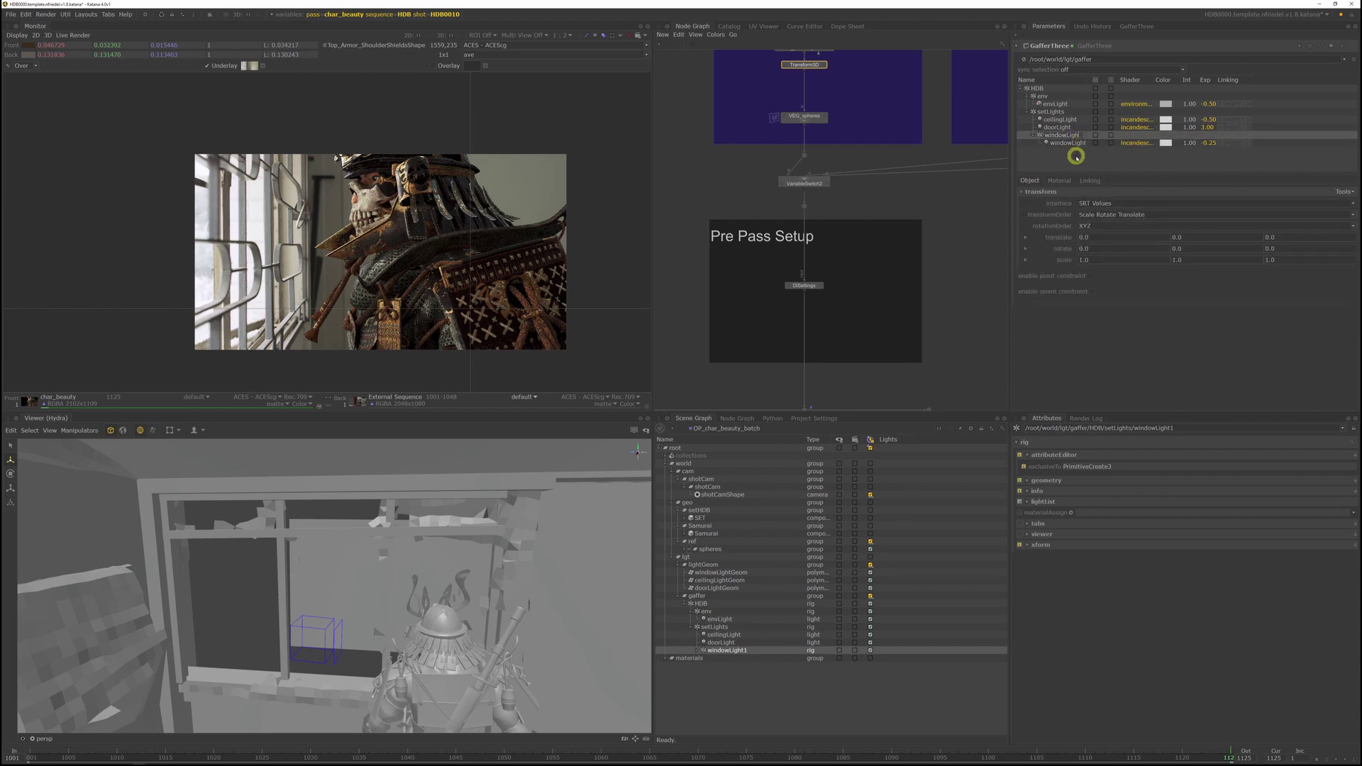
{"action": "key", "text": "BackSpace"}
{"action": "key", "text": "Return"}
{"action": "left_click", "coordinate": [696, 653]}
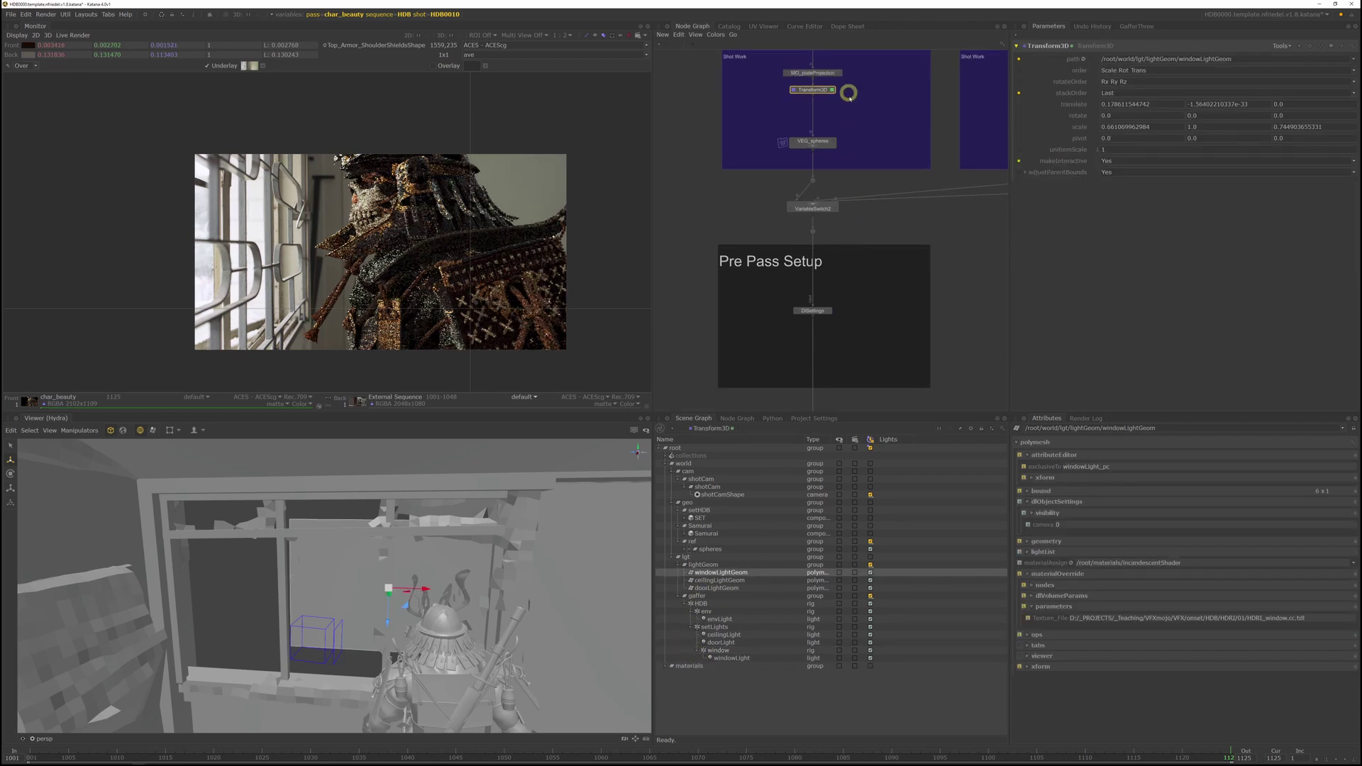
- Add a GafferThree node below Transform3D and show the incoming scene's lights in its light list
{"action": "middle_click_drag", "start_coordinate": [849, 92], "coordinate": [861, 170]}
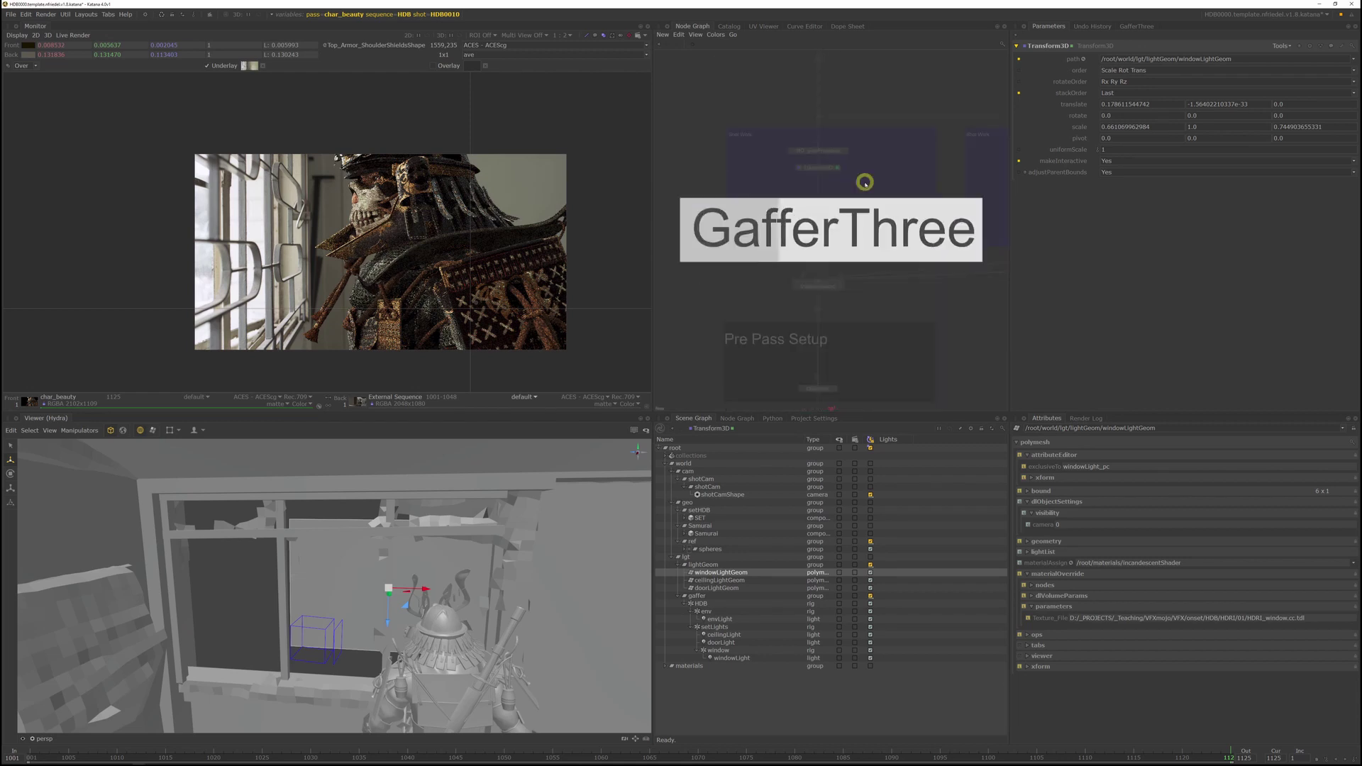
{"action": "left_click", "coordinate": [820, 186]}
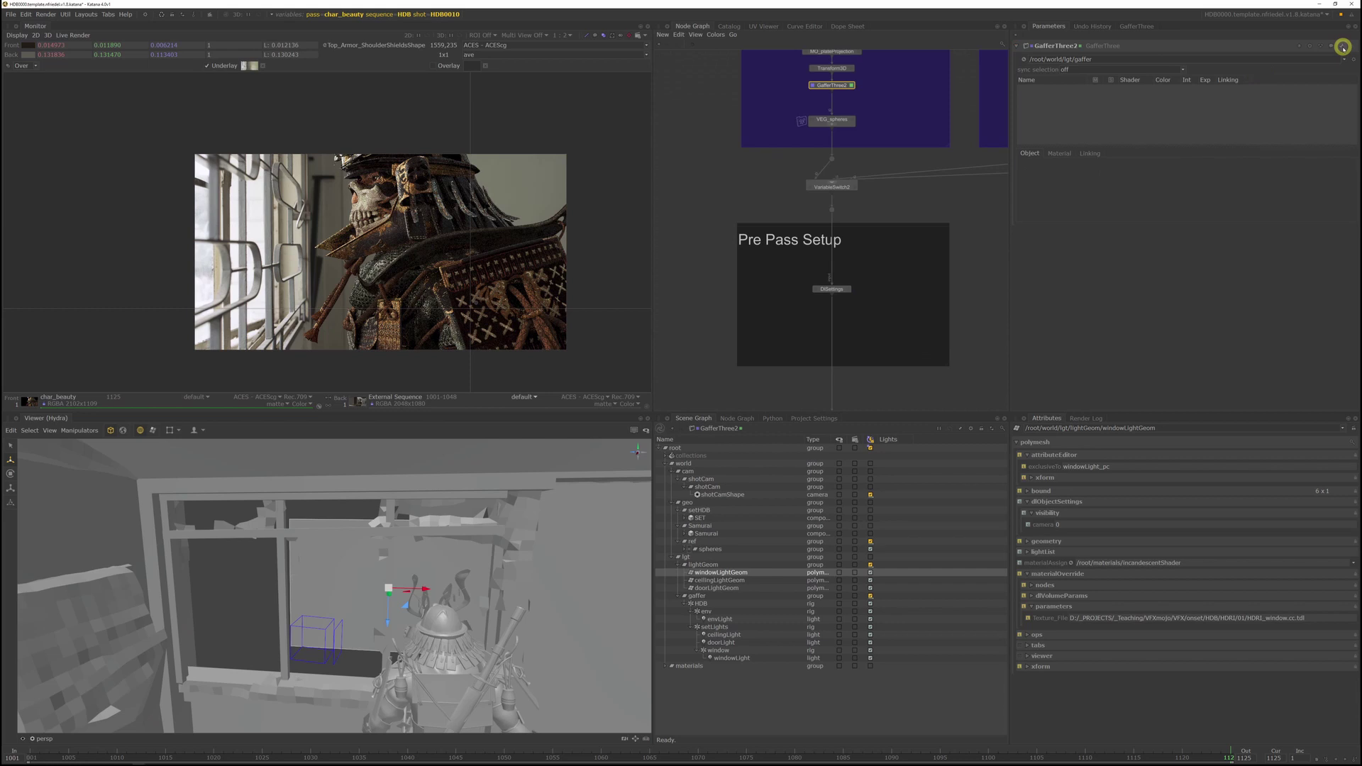
{"action": "left_click", "coordinate": [1344, 60]}
{"action": "left_click", "coordinate": [1351, 60]}
{"action": "left_click", "coordinate": [1352, 60]}
{"action": "left_click", "coordinate": [1328, 72]}
{"action": "left_click", "coordinate": [1021, 89]}
- Add an area light inside the window rig of the new GafferThree node
{"action": "left_click", "coordinate": [1060, 128]}
{"action": "right_click", "coordinate": [1060, 128]}
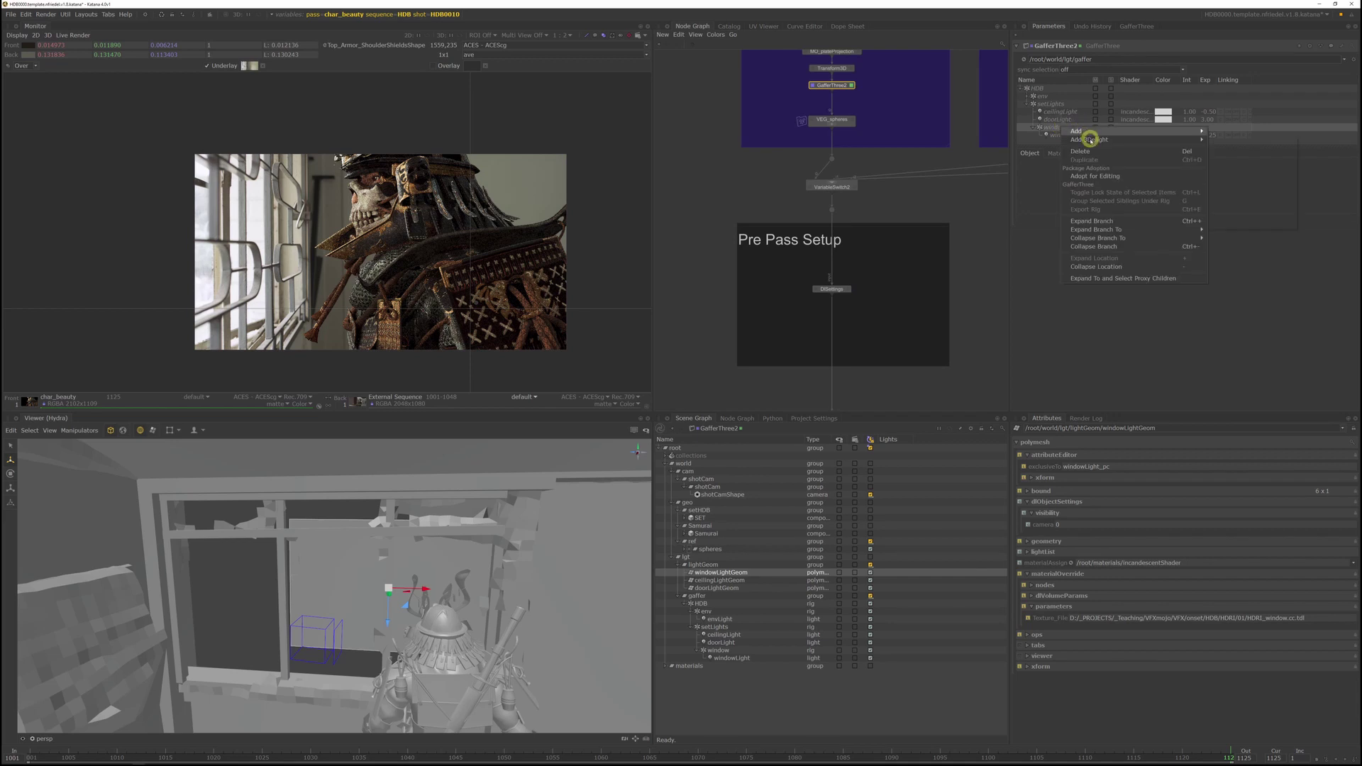
{"action": "mouse_move", "coordinate": [1140, 139]}
{"action": "left_click", "coordinate": [1226, 140]}
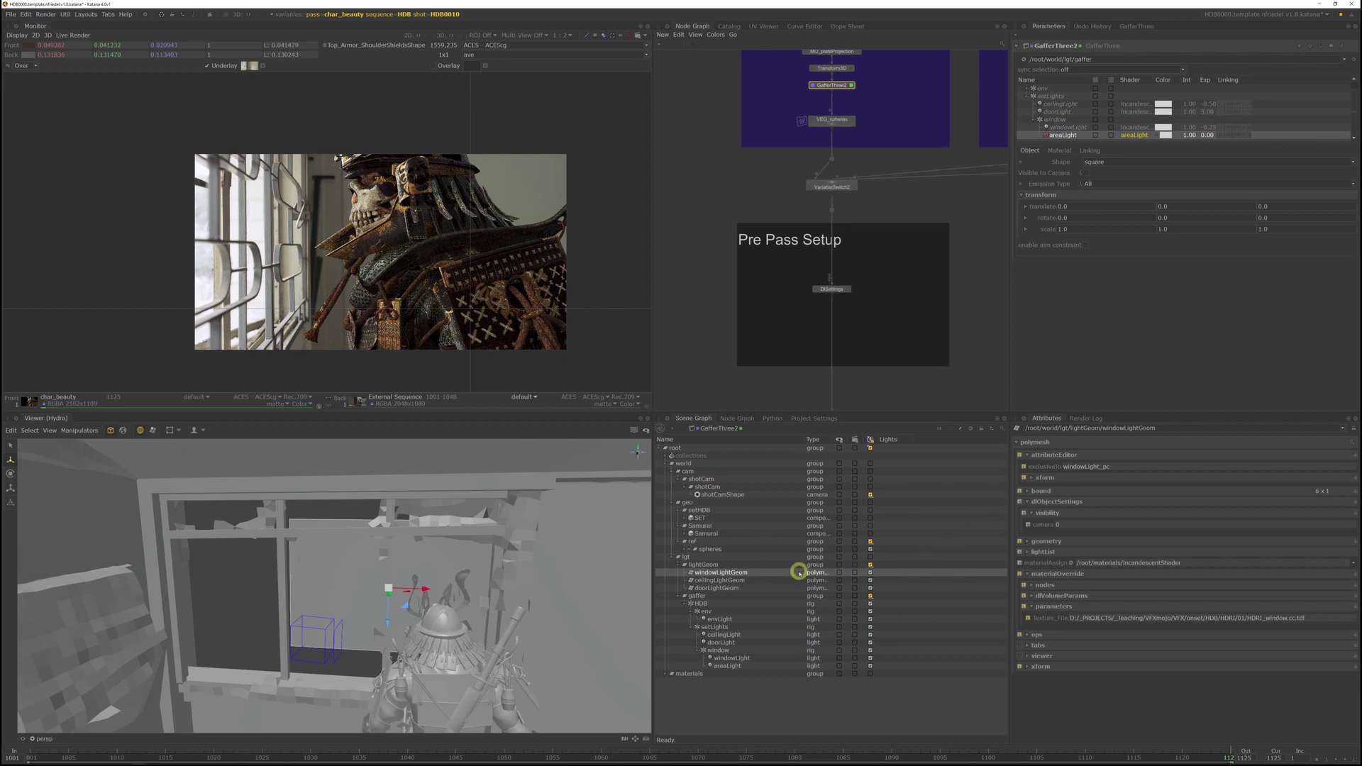
- Rename the new area light in the window rig as windowKick
{"action": "left_click", "coordinate": [1072, 137]}
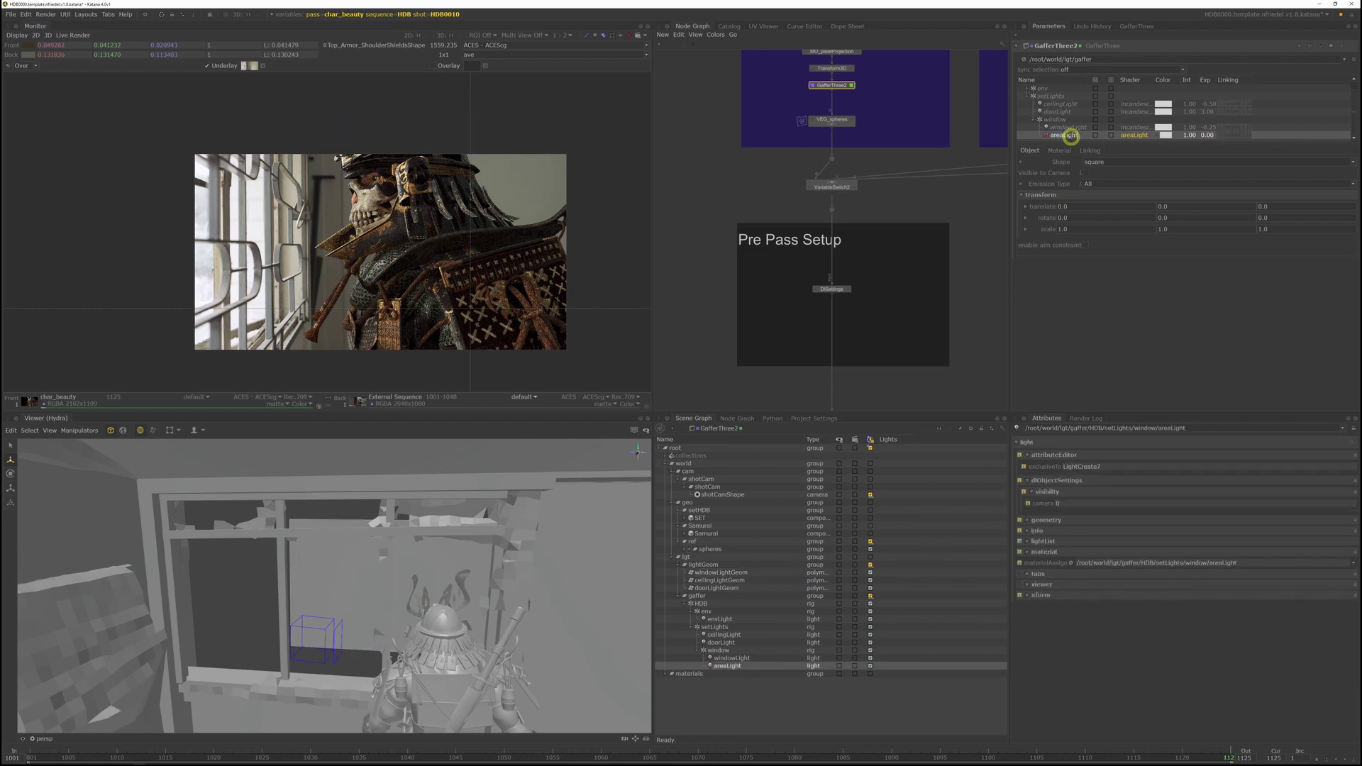
{"action": "type", "text": "windowKick"}
{"action": "key", "text": "Return"}
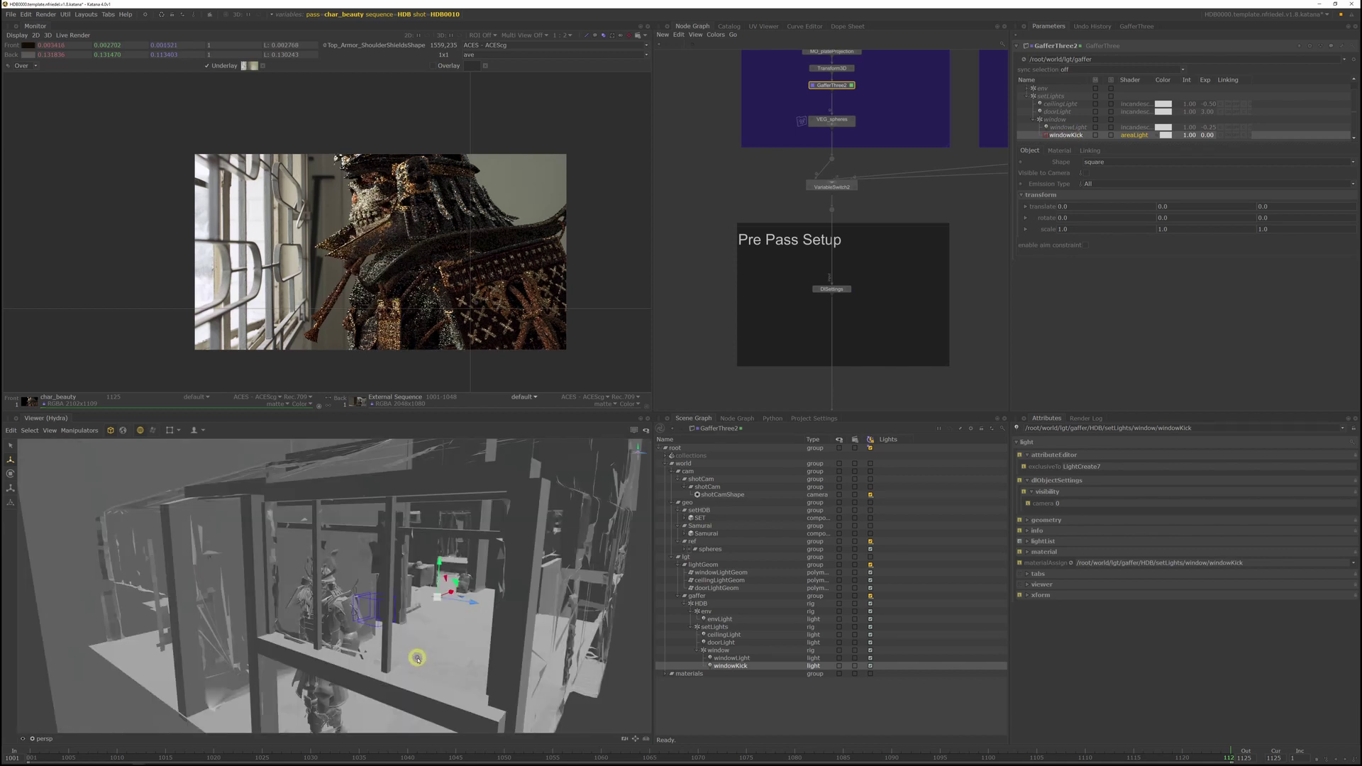
- Position the windowKick light at the window beside the samurai and rotate it to face the character
{"action": "left_click_drag", "start_coordinate": [417, 658], "coordinate": [418, 658], "text": "alt"}
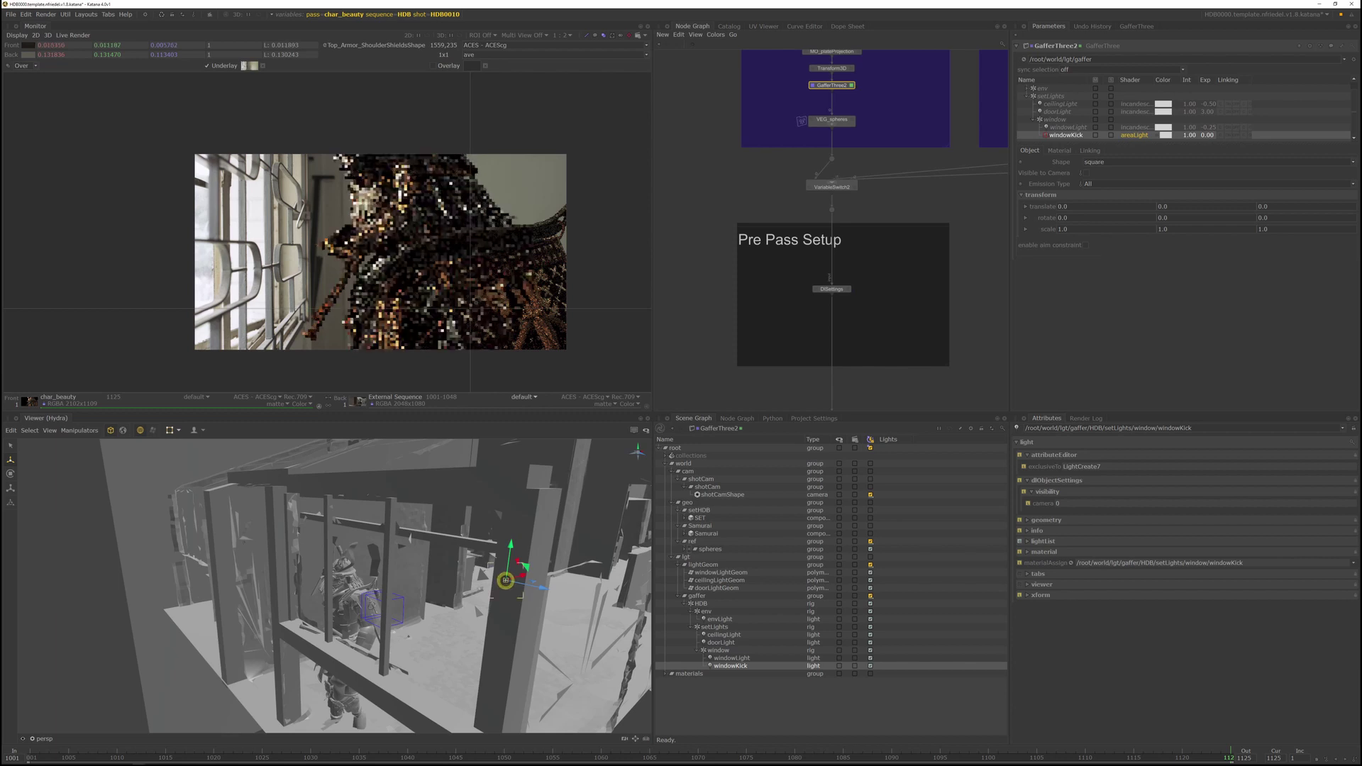
{"action": "left_click_drag", "start_coordinate": [506, 581], "coordinate": [367, 669]}
{"action": "mouse_move", "coordinate": [350, 624]}
{"action": "left_mouse_down"}
{"action": "mouse_move", "coordinate": [333, 588]}
{"action": "mouse_move", "coordinate": [330, 609]}
{"action": "left_mouse_up"}
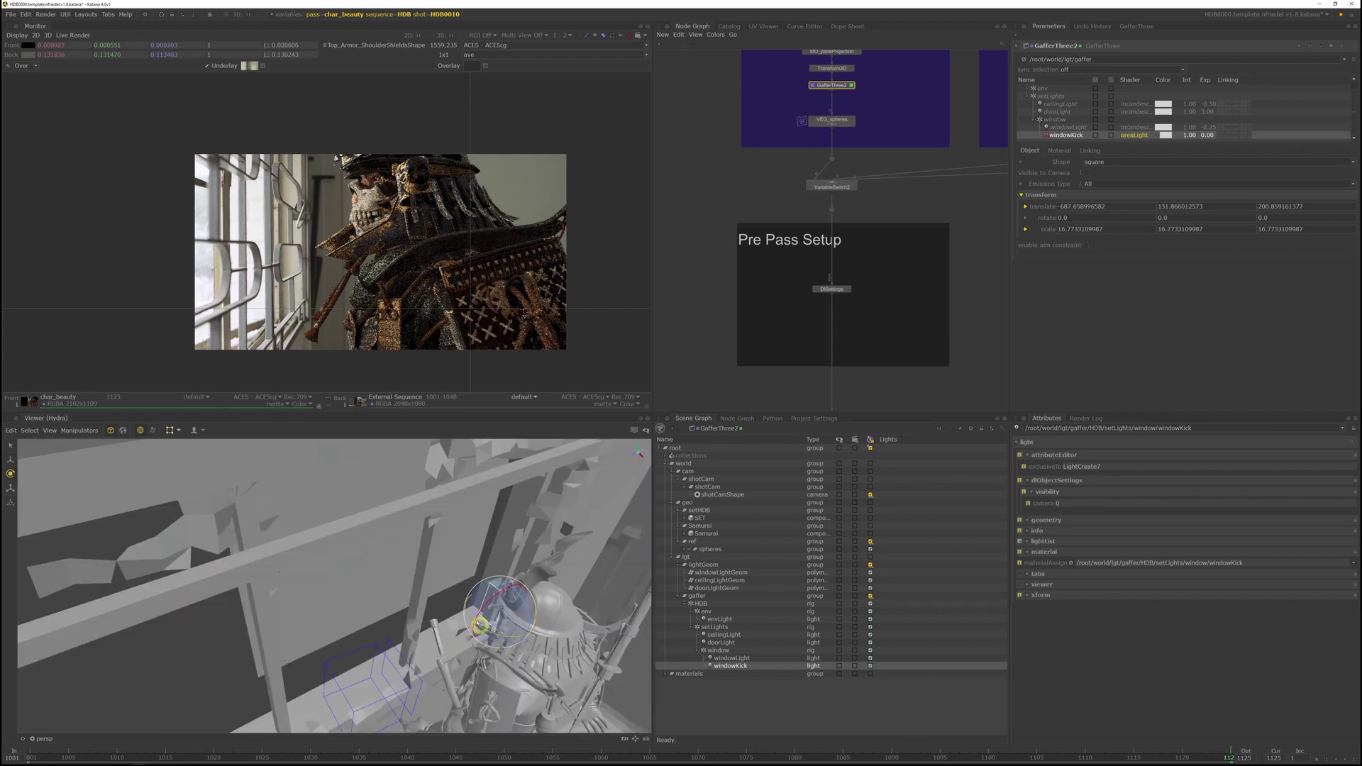
{"action": "mouse_move", "coordinate": [479, 603]}
{"action": "left_mouse_down"}
{"action": "mouse_move", "coordinate": [462, 575]}
{"action": "mouse_move", "coordinate": [480, 621]}
{"action": "mouse_move", "coordinate": [468, 605]}
{"action": "left_mouse_up"}
{"action": "key", "text": "w"}
{"action": "left_click_drag", "start_coordinate": [471, 595], "coordinate": [397, 538]}
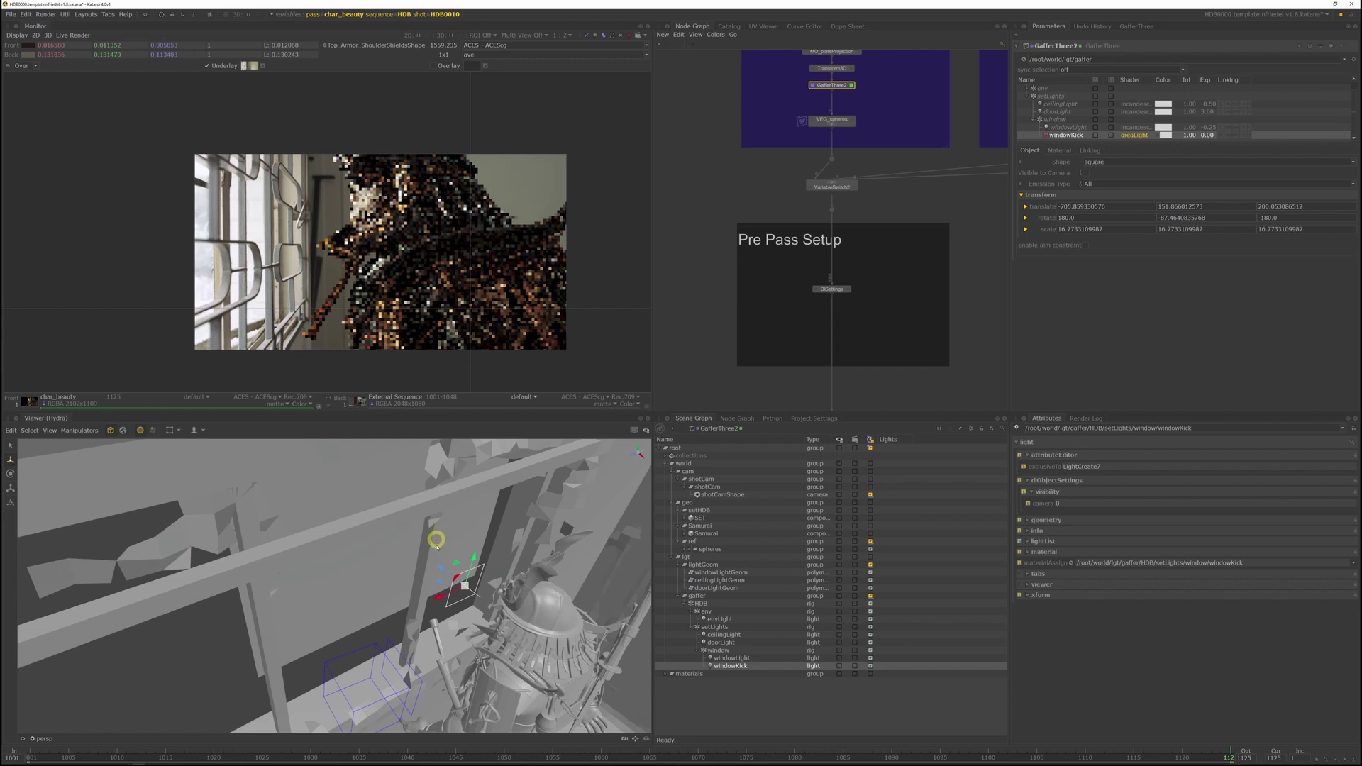
{"action": "left_click_drag", "start_coordinate": [439, 570], "coordinate": [507, 497]}
{"action": "left_click_drag", "start_coordinate": [494, 530], "coordinate": [496, 518]}
- Set the windowKick light's exposure to 2
{"action": "double_click", "coordinate": [1210, 136]}
{"action": "type", "text": "2"}
{"action": "key", "text": "Return"}
- Add the window rig to the Multi-Light selection of the DlSettings node in Pre Pass Setup
{"action": "middle_click_drag", "start_coordinate": [839, 300], "coordinate": [828, 206]}
{"action": "scroll", "coordinate": [827, 207], "scroll_direction": "up", "scroll_amount": 3}
{"action": "left_click", "coordinate": [845, 184]}
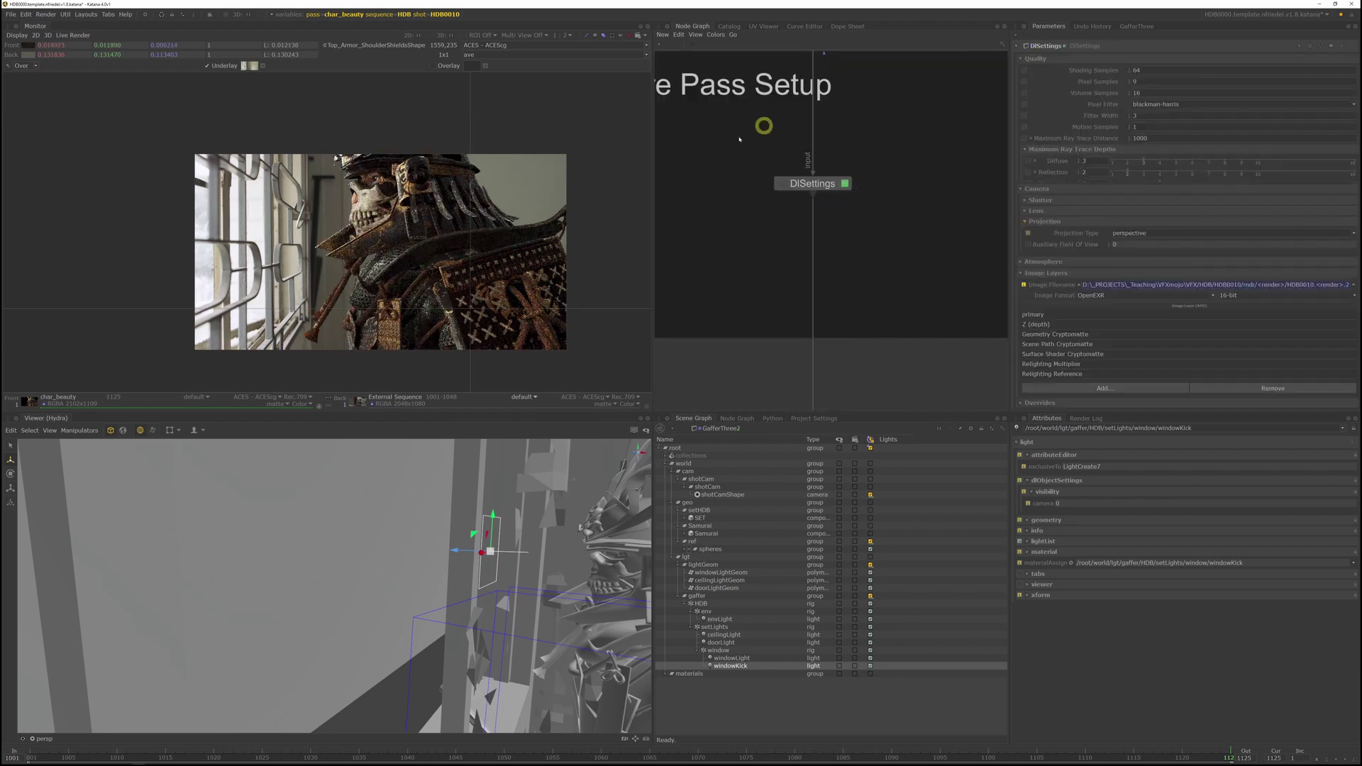
{"action": "scroll", "coordinate": [1082, 298], "scroll_direction": "down", "scroll_amount": 5}
{"action": "scroll", "coordinate": [1037, 371], "scroll_direction": "down", "scroll_amount": 2}
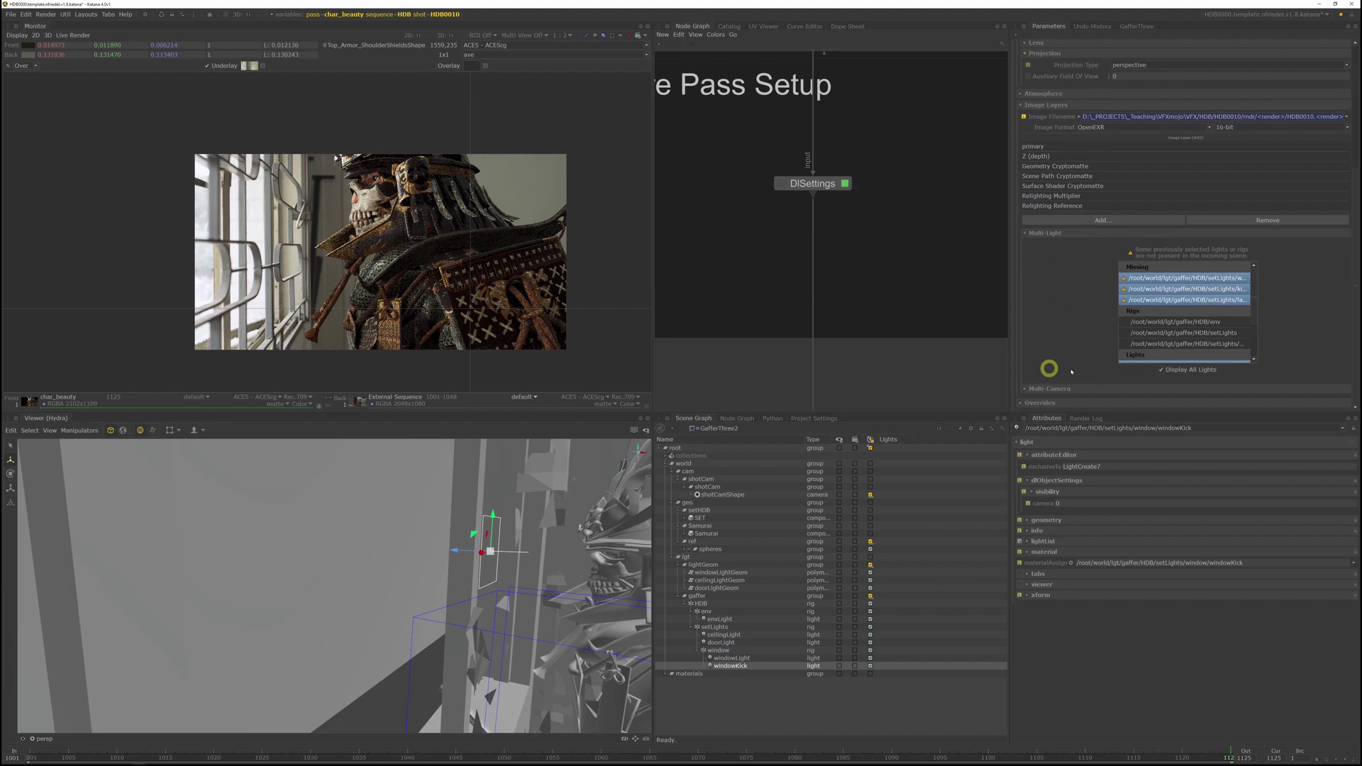
{"action": "scroll", "coordinate": [1108, 360], "scroll_direction": "up", "scroll_amount": 1}
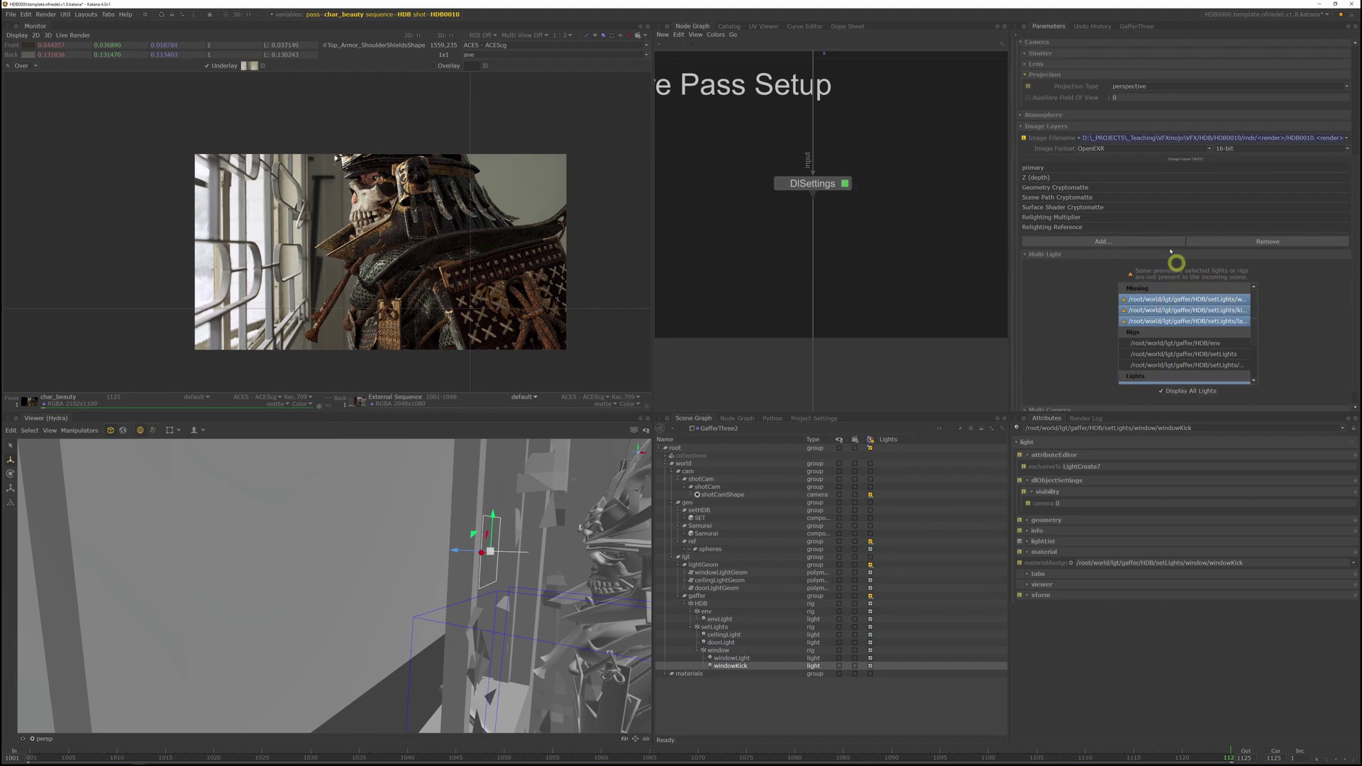
{"action": "scroll", "coordinate": [1107, 343], "scroll_direction": "down", "scroll_amount": 1}
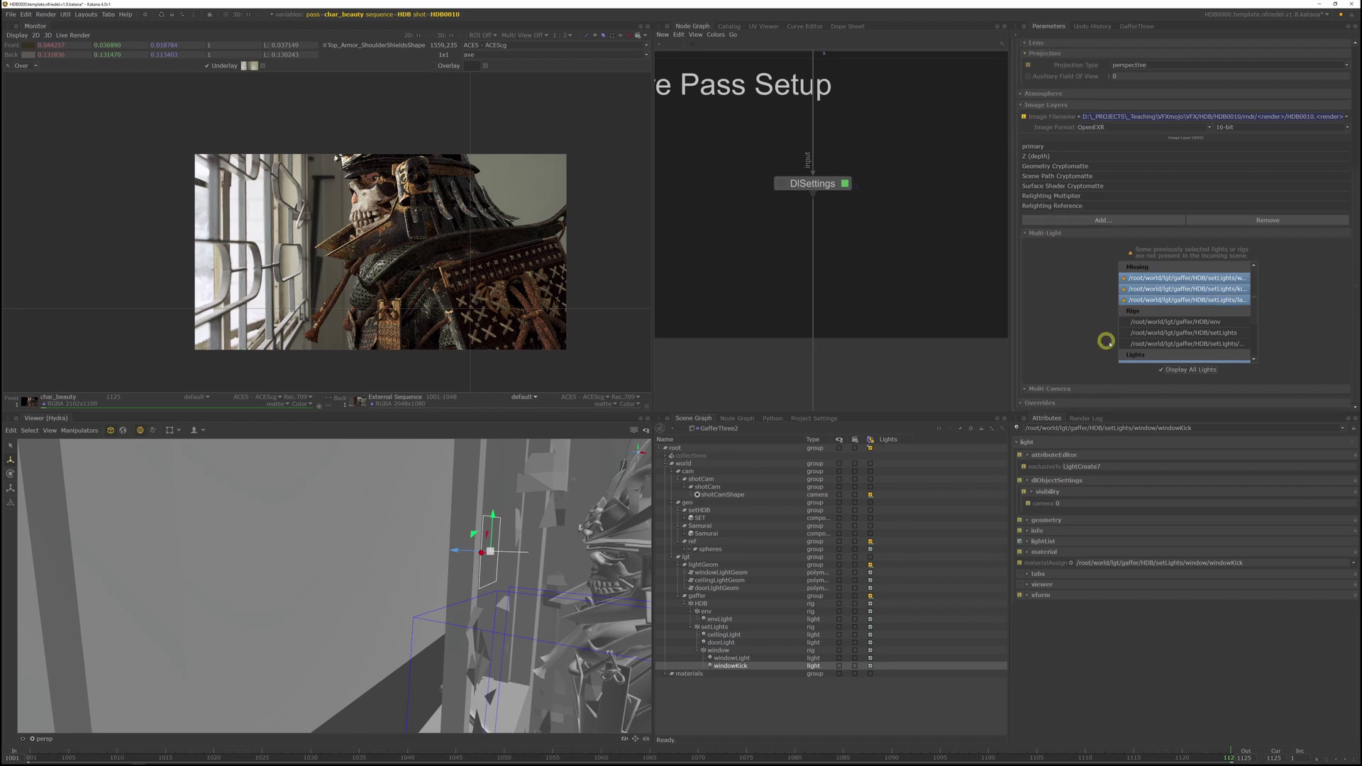
{"action": "scroll", "coordinate": [1203, 323], "scroll_direction": "down", "scroll_amount": 2}
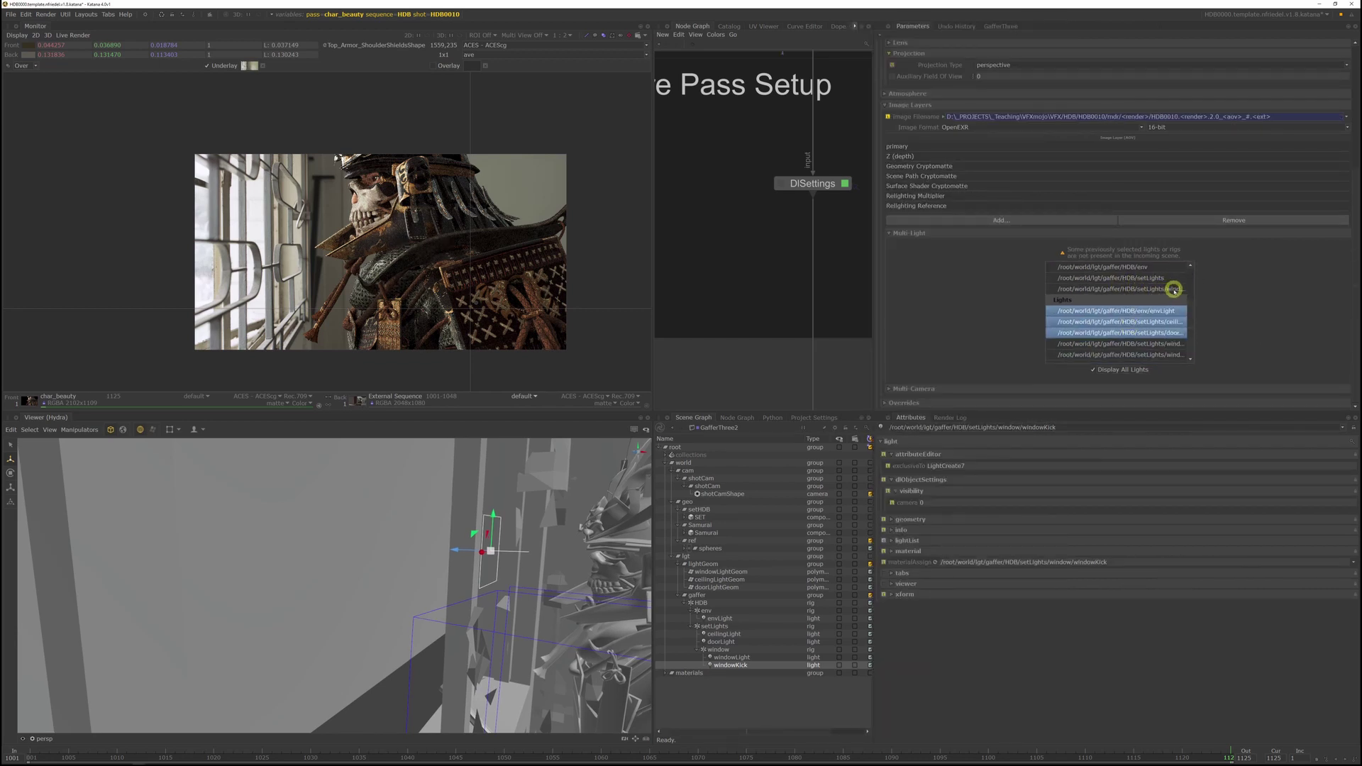
{"action": "left_click", "coordinate": [1156, 289], "text": "ctrl"}
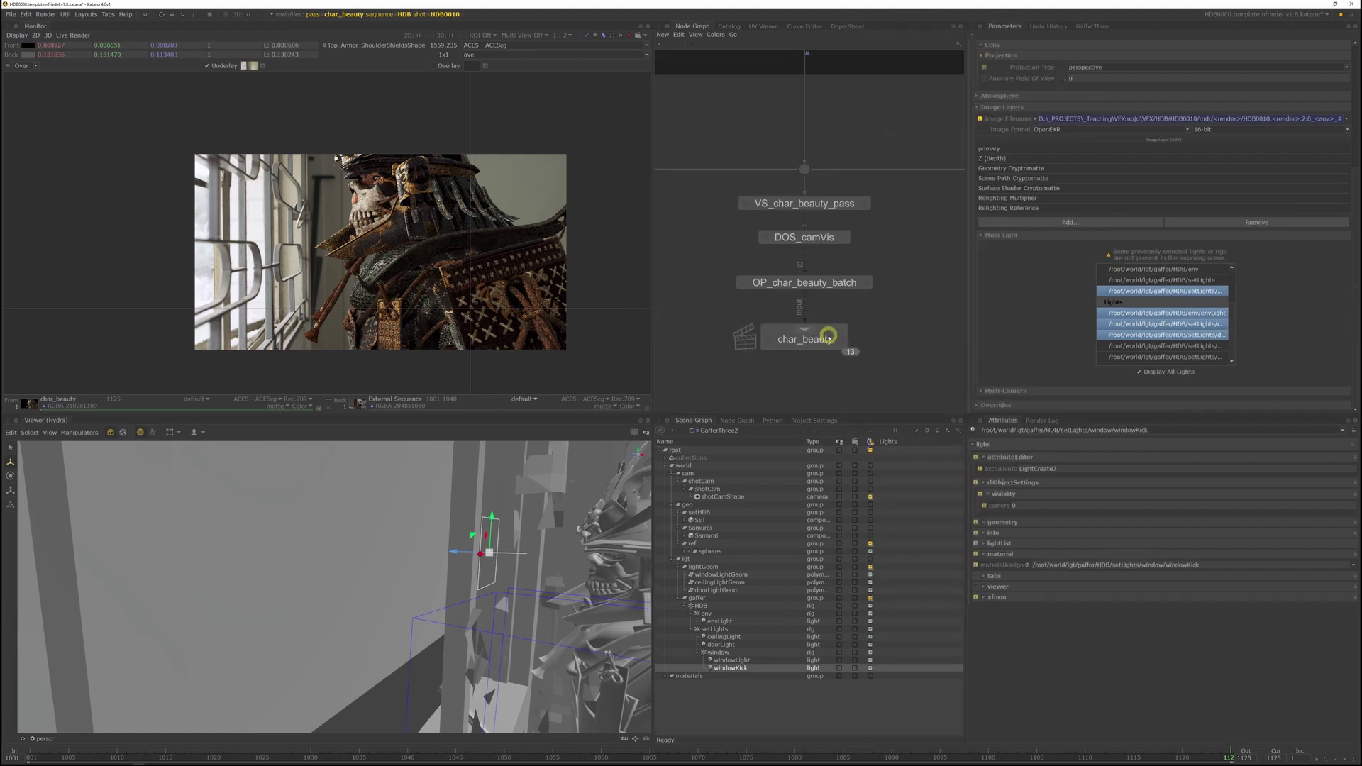
- Start a live render of char_beauty and set the windowKick light's exposure to 4
{"action": "right_click", "coordinate": [828, 339]}
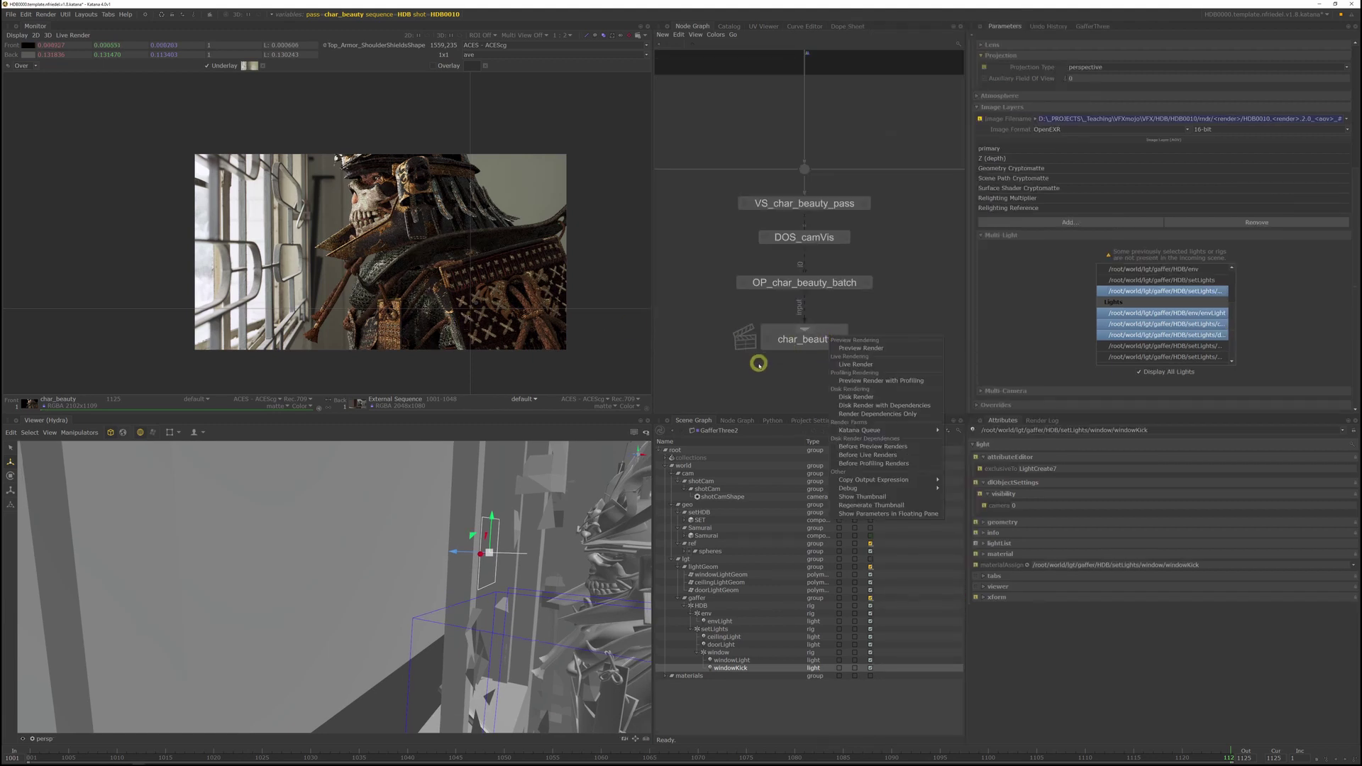
{"action": "left_click", "coordinate": [854, 364]}
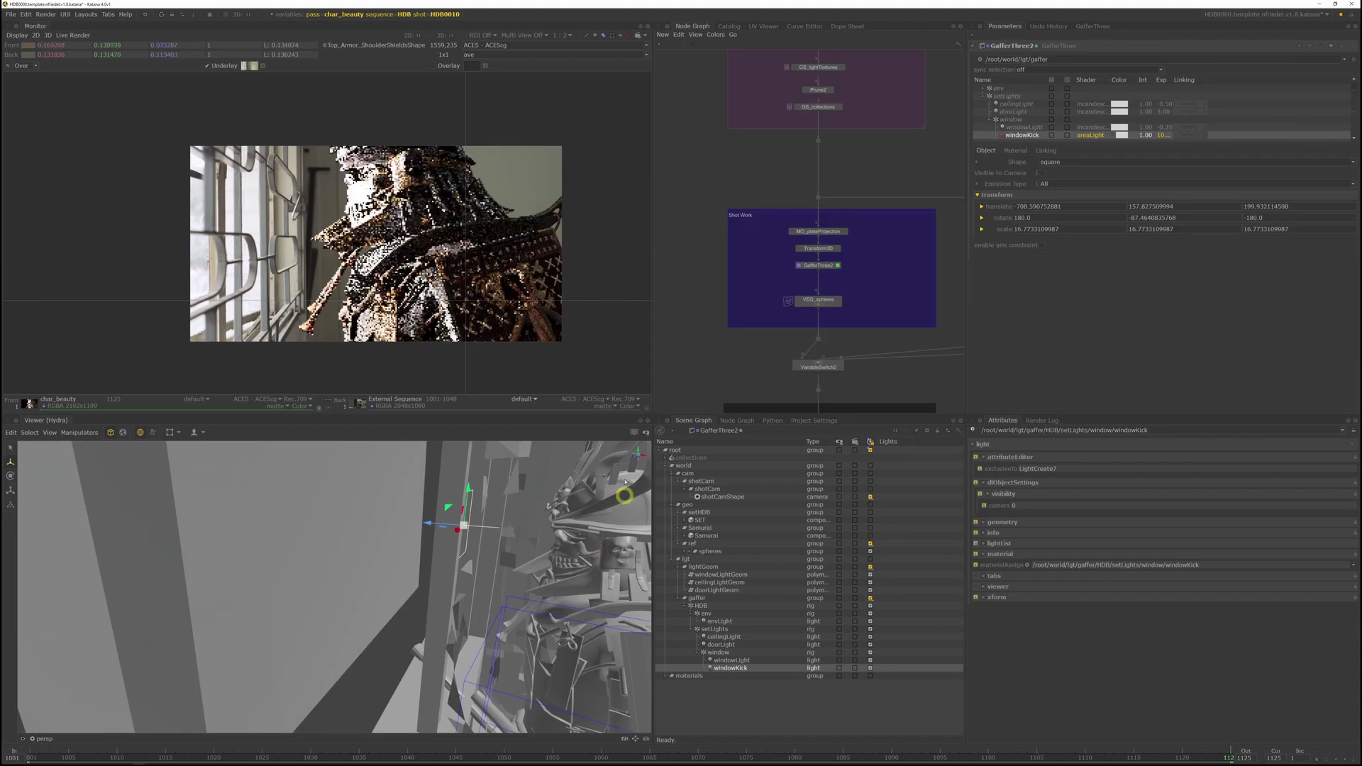
{"action": "left_click", "coordinate": [1165, 135]}
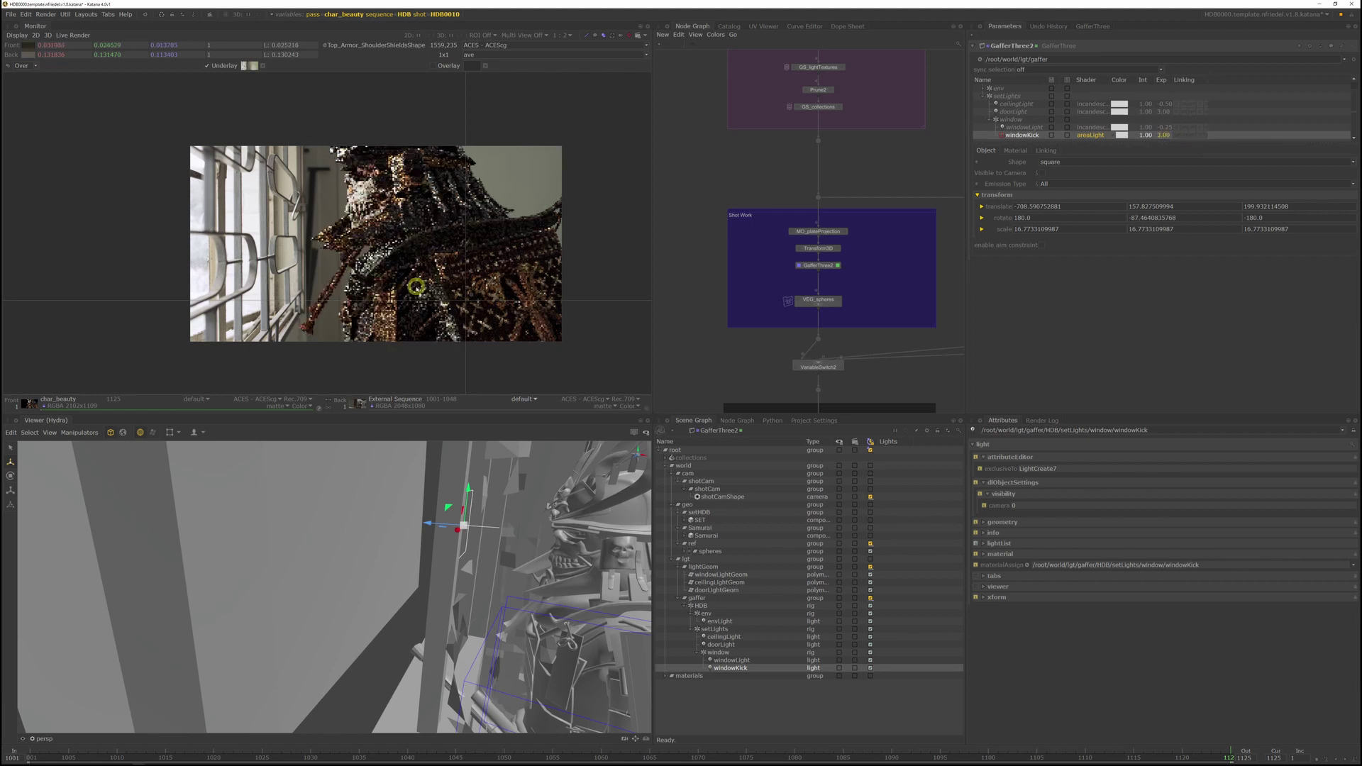
{"action": "double_click", "coordinate": [1164, 135]}
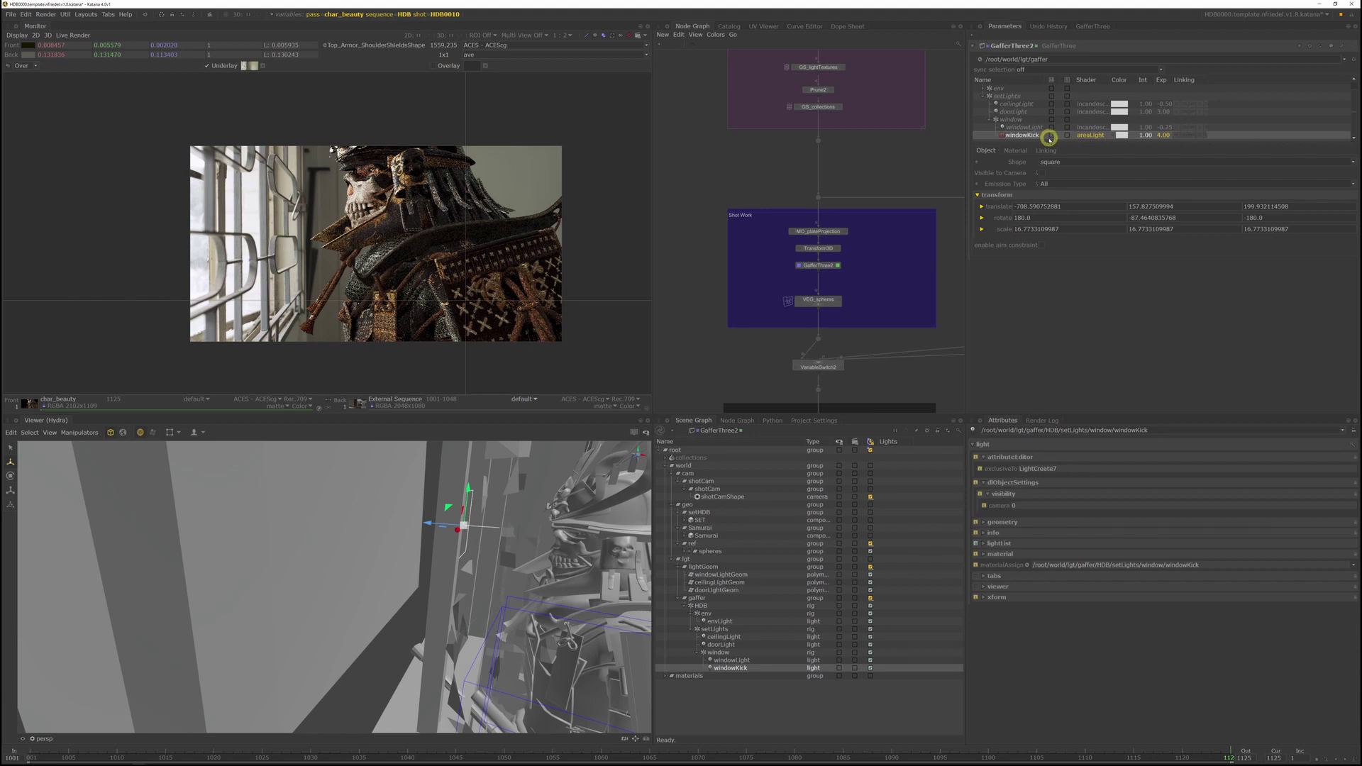
- Solo the windowKick light to judge its contribution, and set its area light spread to 0.4 and exposure to 3.5
{"action": "left_click", "coordinate": [1068, 135]}
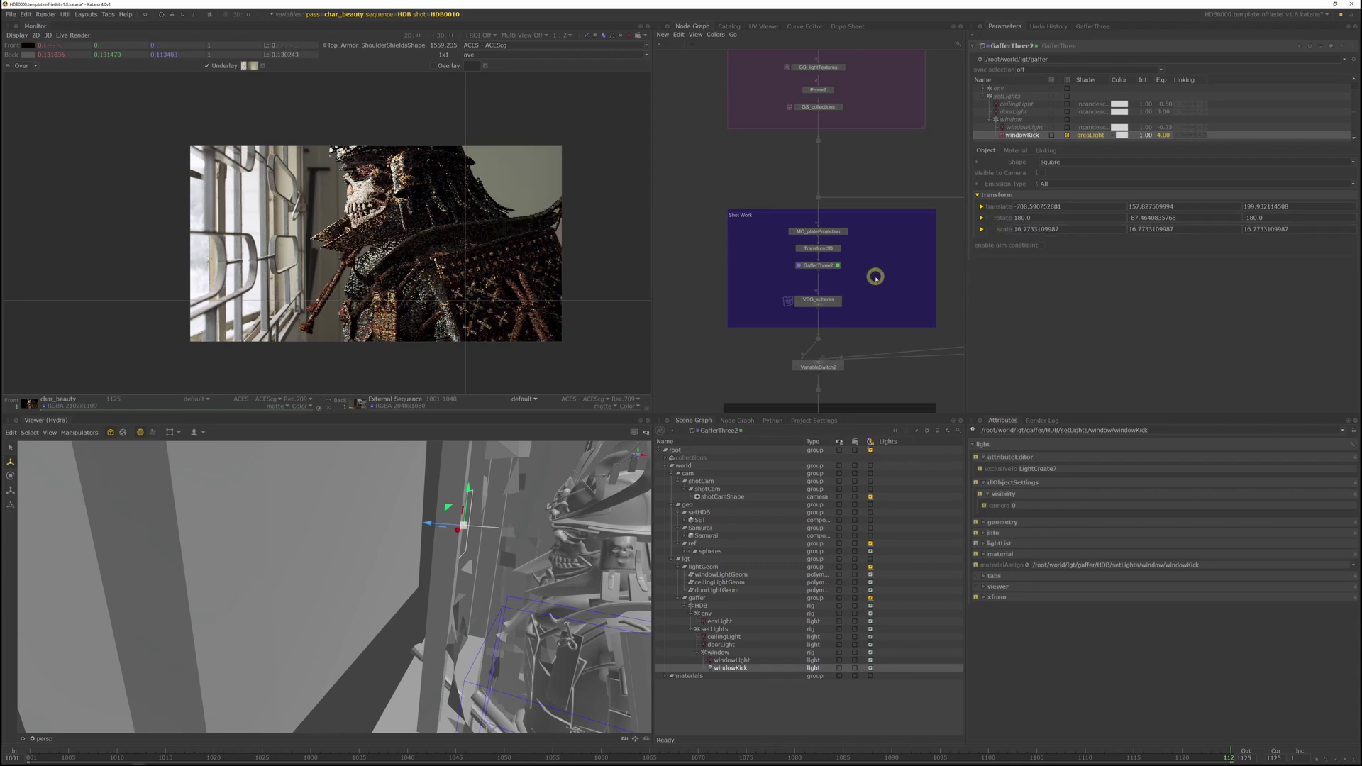
{"action": "left_click", "coordinate": [1067, 135]}
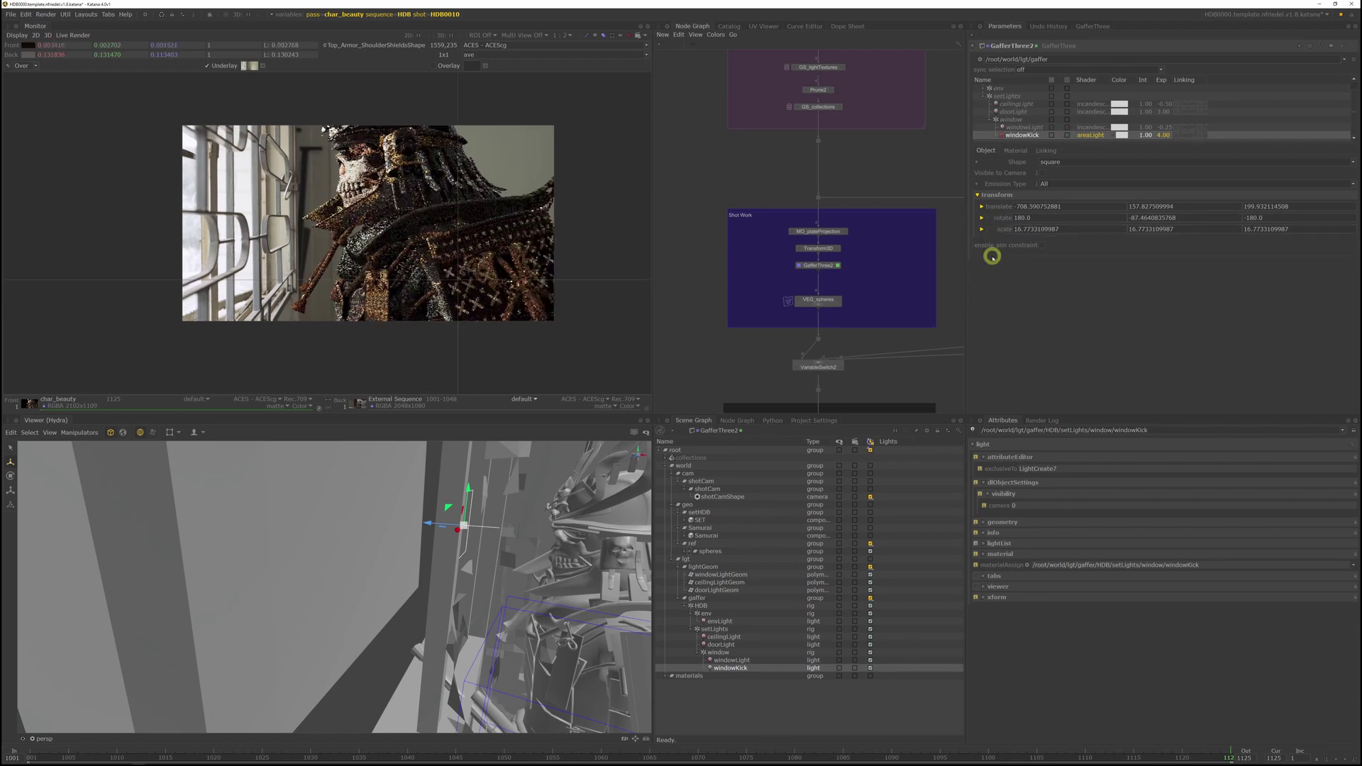
{"action": "left_click", "coordinate": [1017, 161]}
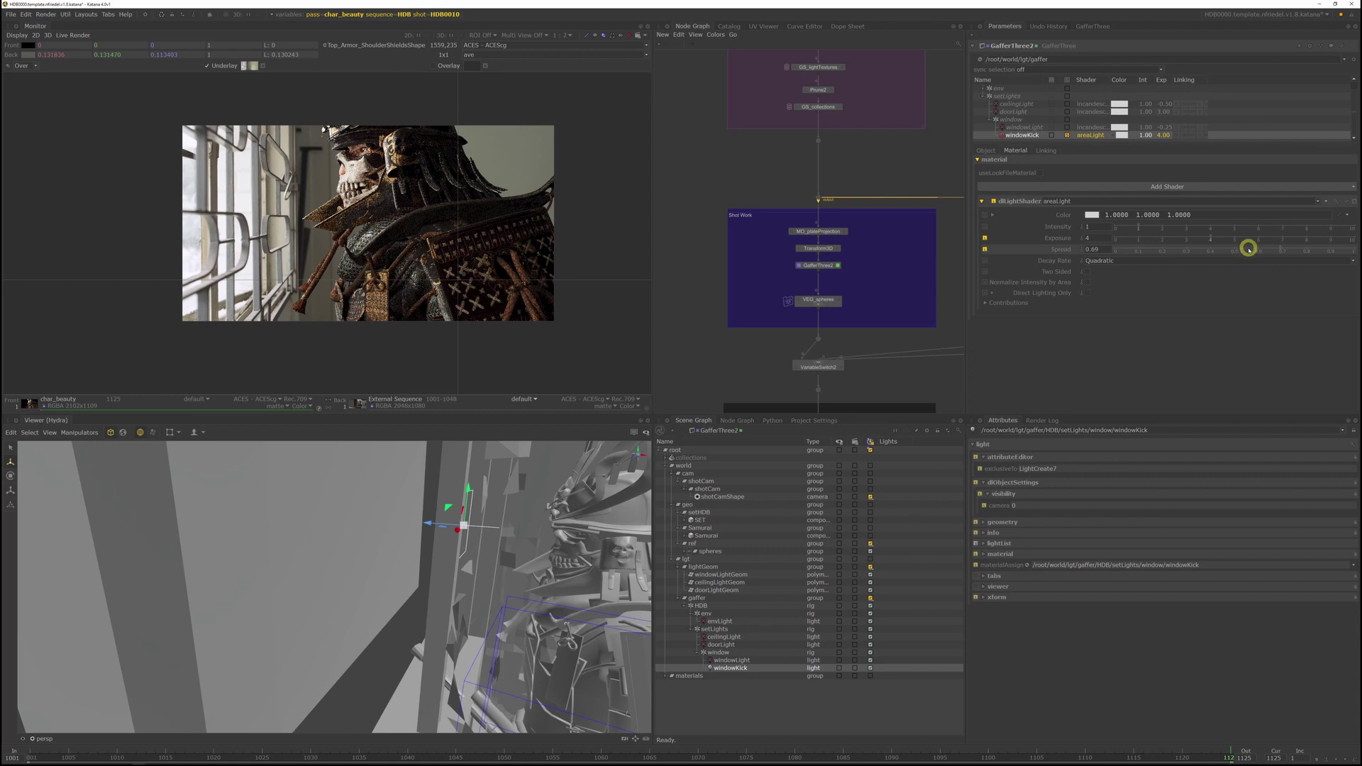
{"action": "left_click", "coordinate": [1212, 249]}
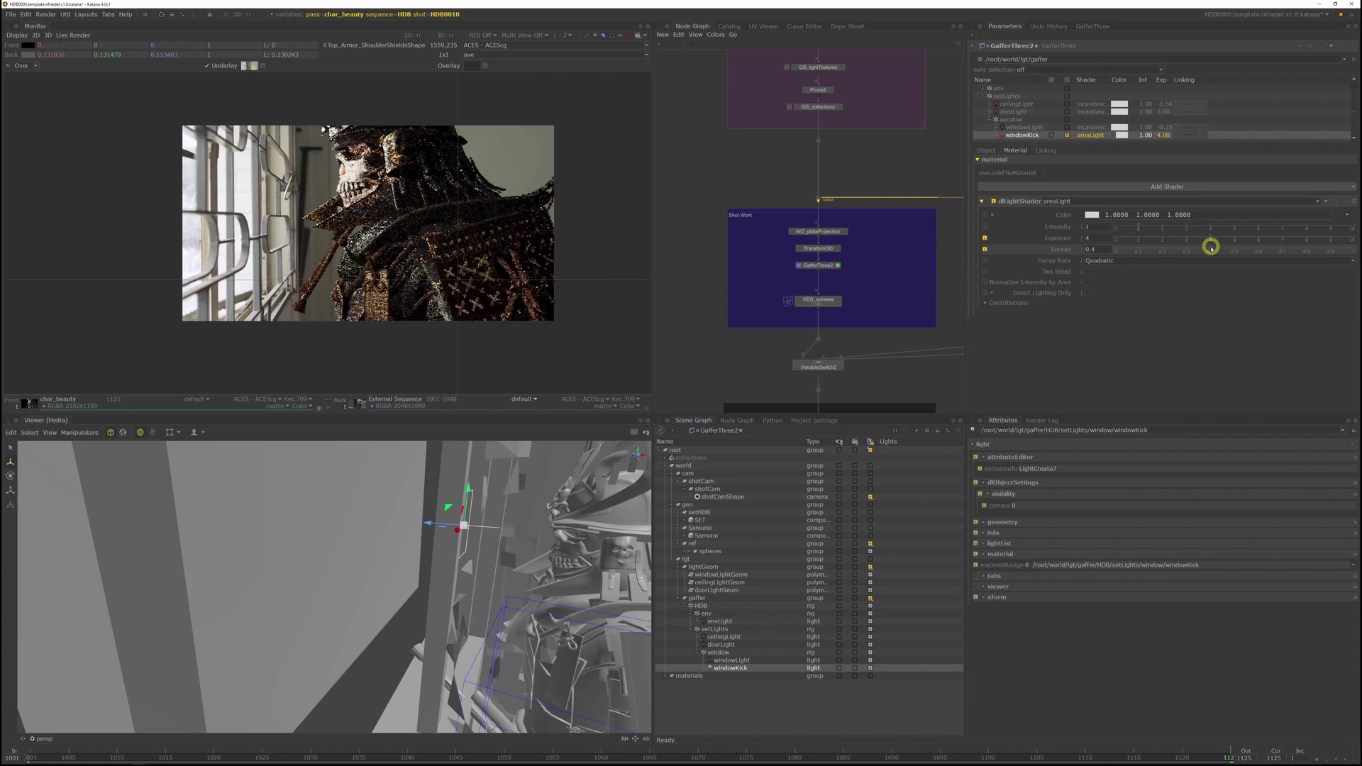
{"action": "left_click", "coordinate": [1199, 238]}
- Raise the windowKick light slightly and inspect its effect on the samurai's skull and armor in the render
{"action": "mouse_move", "coordinate": [468, 490]}
{"action": "left_mouse_down"}
{"action": "mouse_move", "coordinate": [470, 475]}
{"action": "mouse_move", "coordinate": [481, 484]}
{"action": "left_mouse_up"}
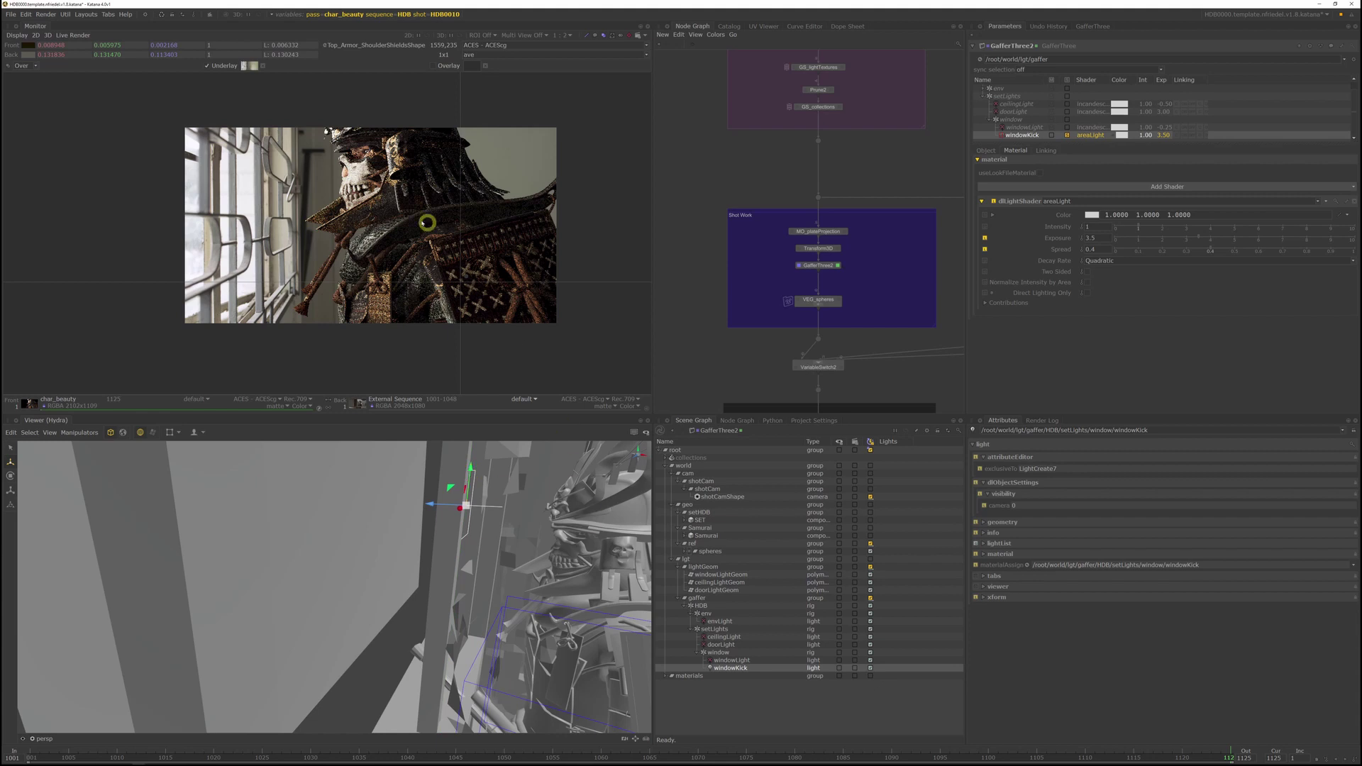
{"action": "scroll", "coordinate": [358, 147], "scroll_direction": "up", "scroll_amount": 1}
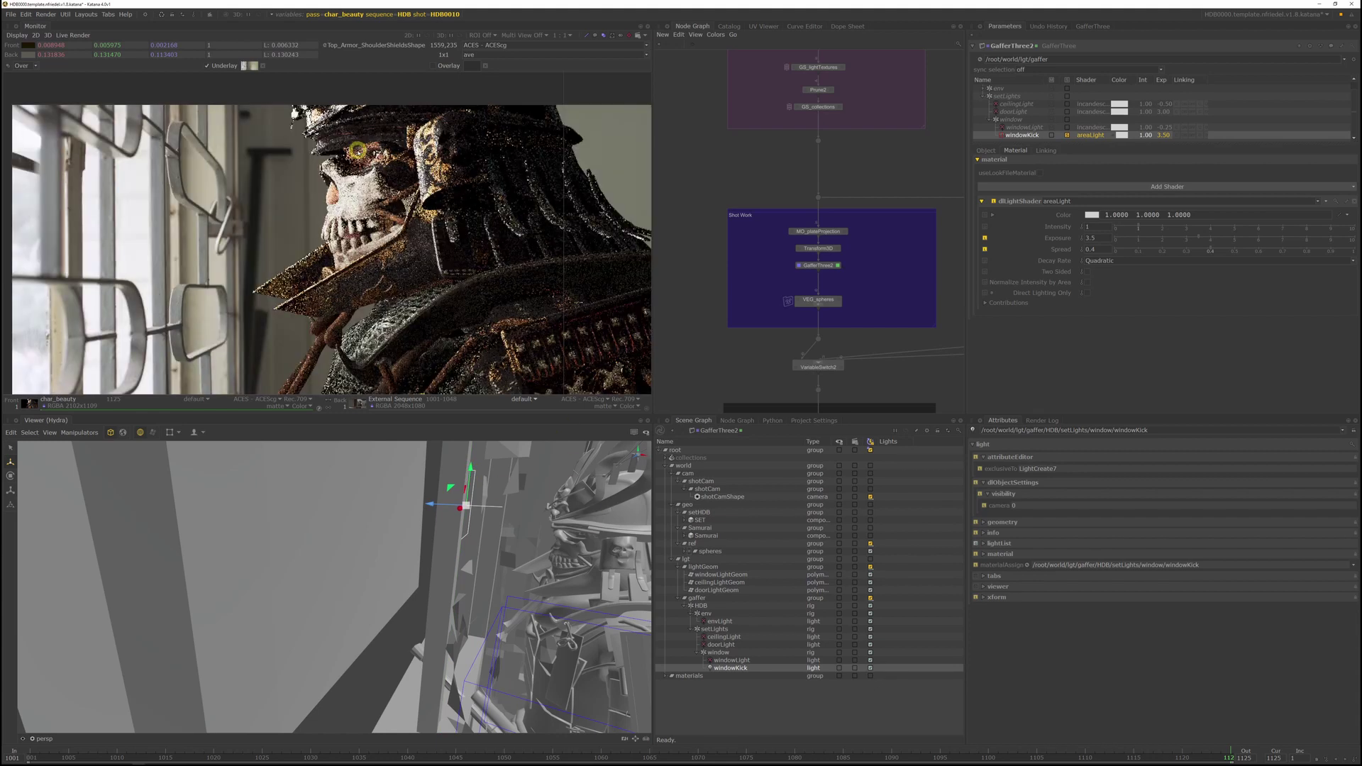
{"action": "scroll", "coordinate": [468, 192], "scroll_direction": "down", "scroll_amount": 2}
{"action": "scroll", "coordinate": [466, 232], "scroll_direction": "up", "scroll_amount": 3}
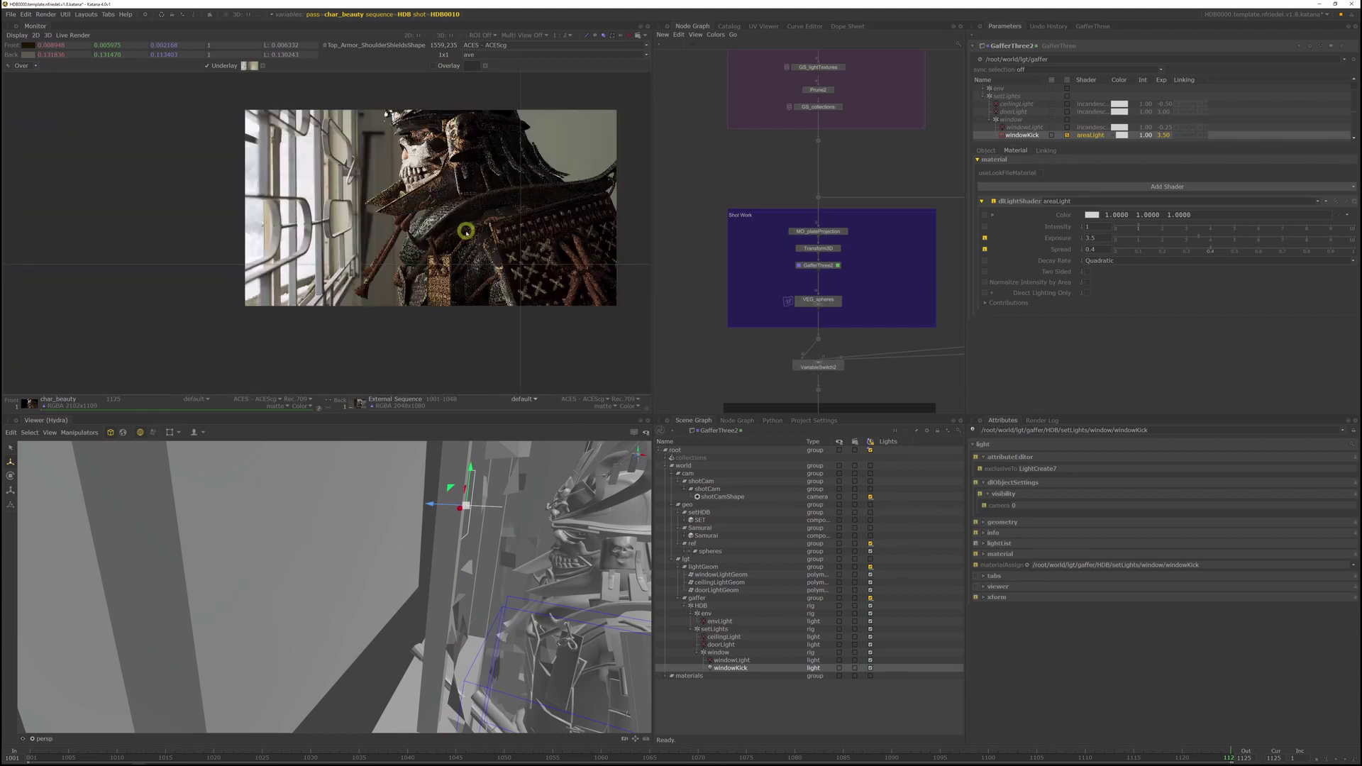
{"action": "scroll", "coordinate": [433, 227], "scroll_direction": "down", "scroll_amount": 2}
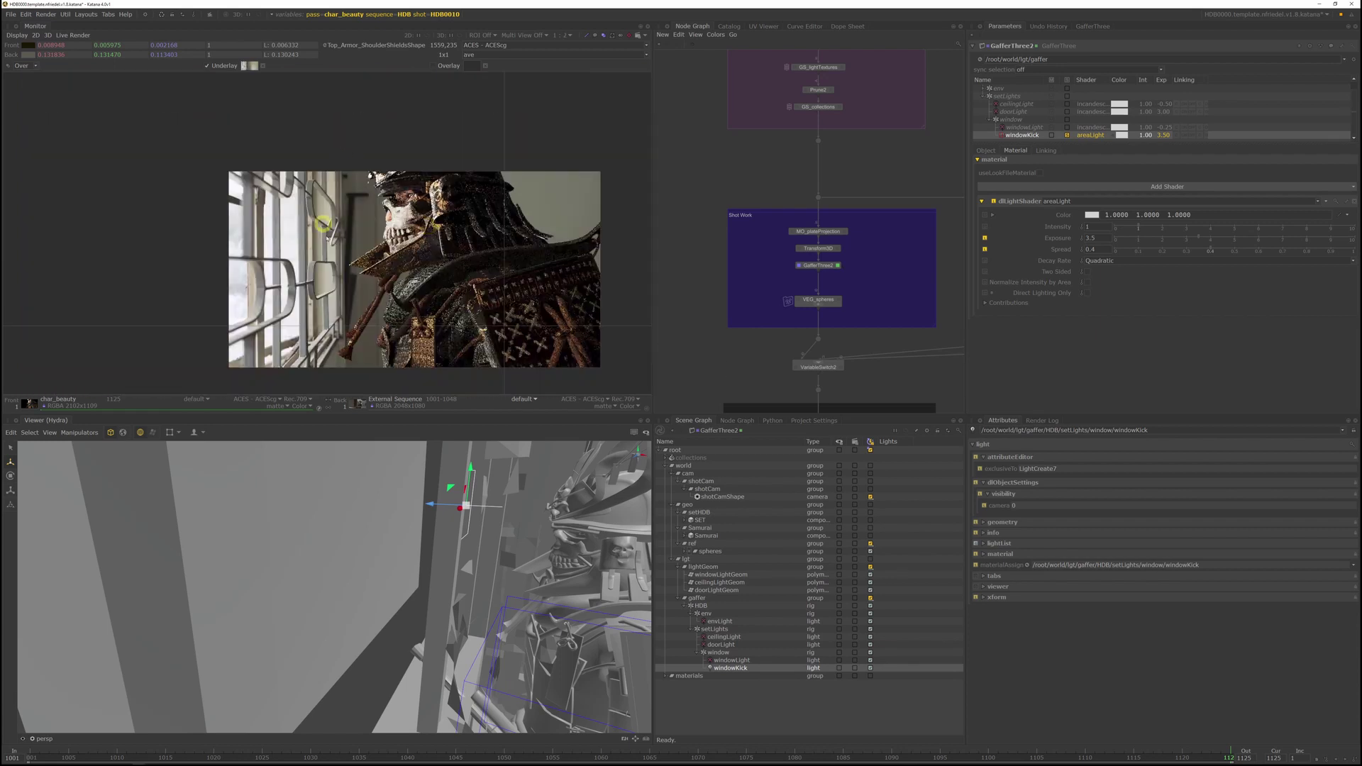
{"action": "scroll", "coordinate": [376, 238], "scroll_direction": "up", "scroll_amount": 1}
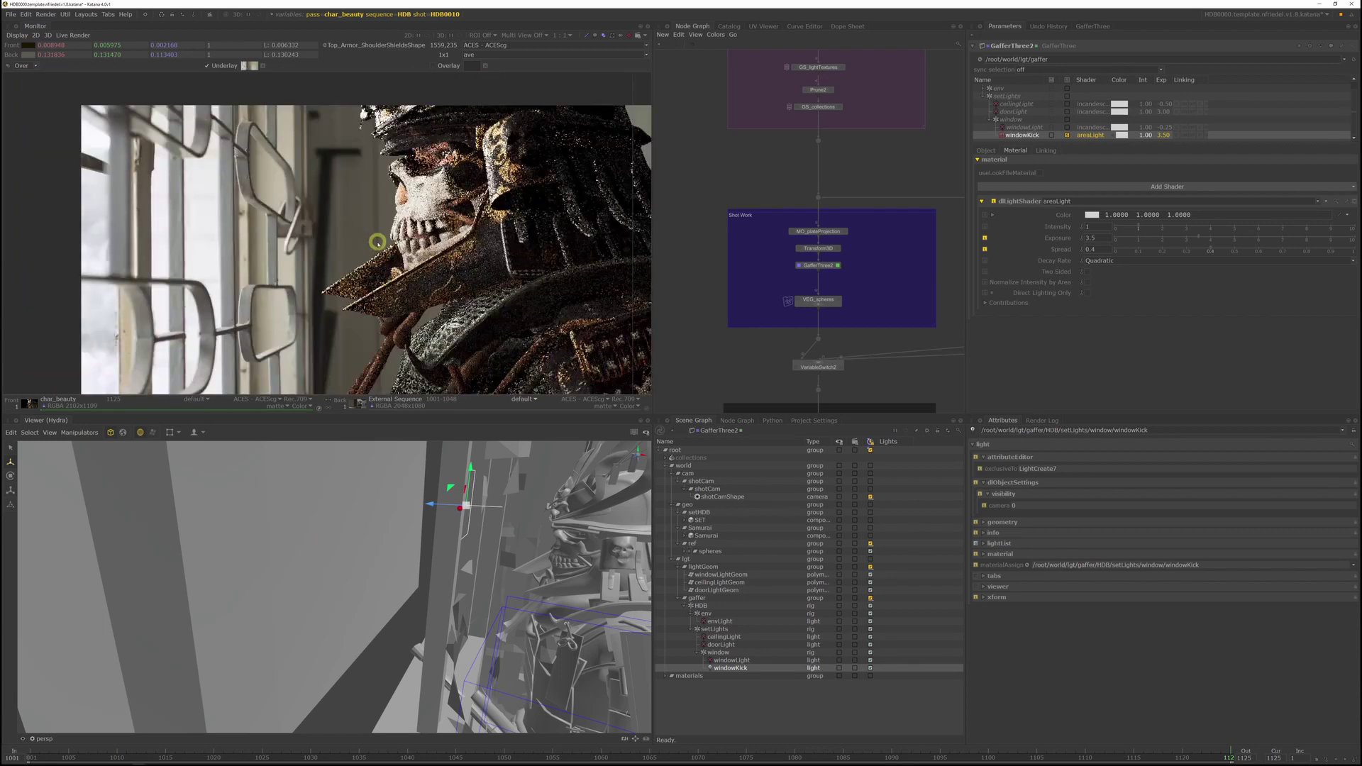
{"action": "scroll", "coordinate": [377, 243], "scroll_direction": "down", "scroll_amount": 1}
- Adjust the windowKick light's width and compare the full render with the light muted and unmuted
{"action": "left_click_drag", "start_coordinate": [454, 530], "coordinate": [454, 455], "text": "alt"}
{"action": "key", "text": "r"}
{"action": "left_click_drag", "start_coordinate": [421, 507], "coordinate": [430, 502]}
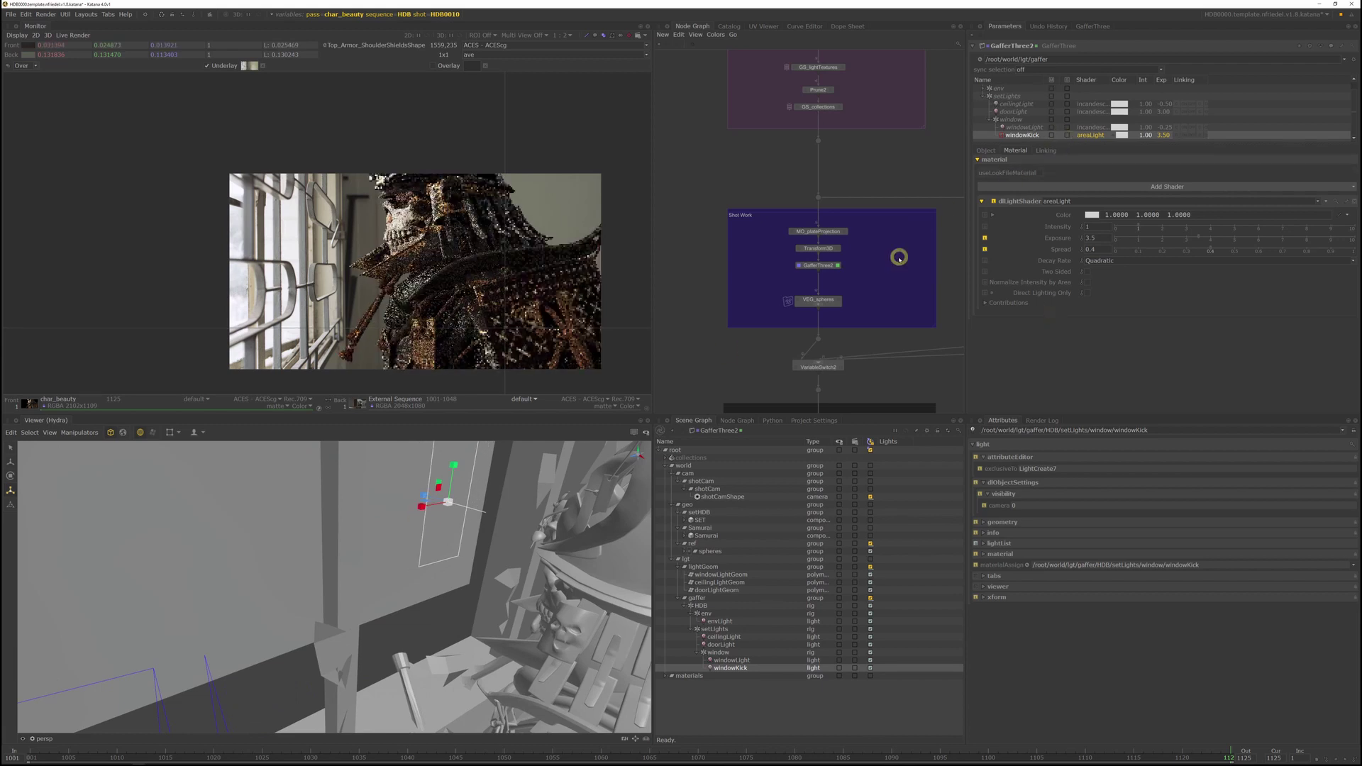
{"action": "left_click", "coordinate": [1066, 135]}
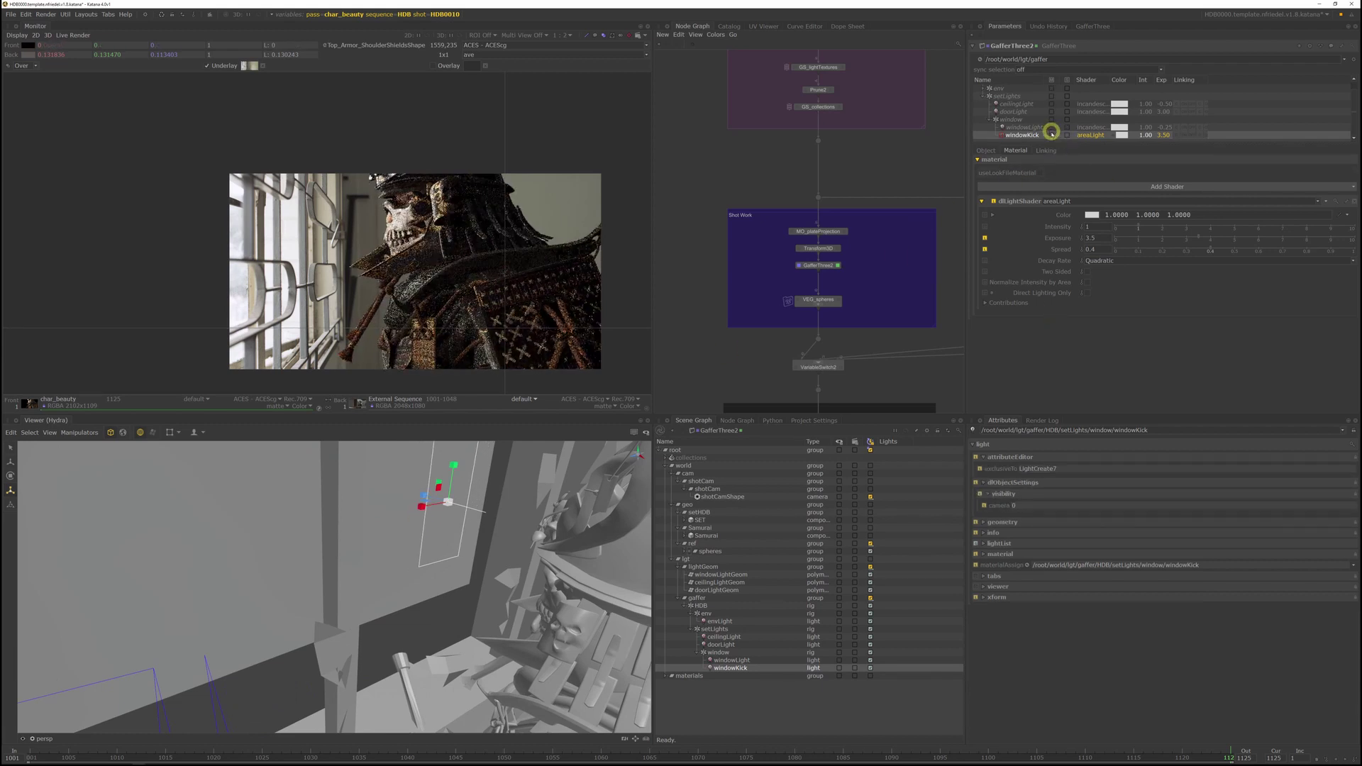
{"action": "left_click", "coordinate": [1052, 135]}
{"action": "left_click", "coordinate": [1051, 135]}
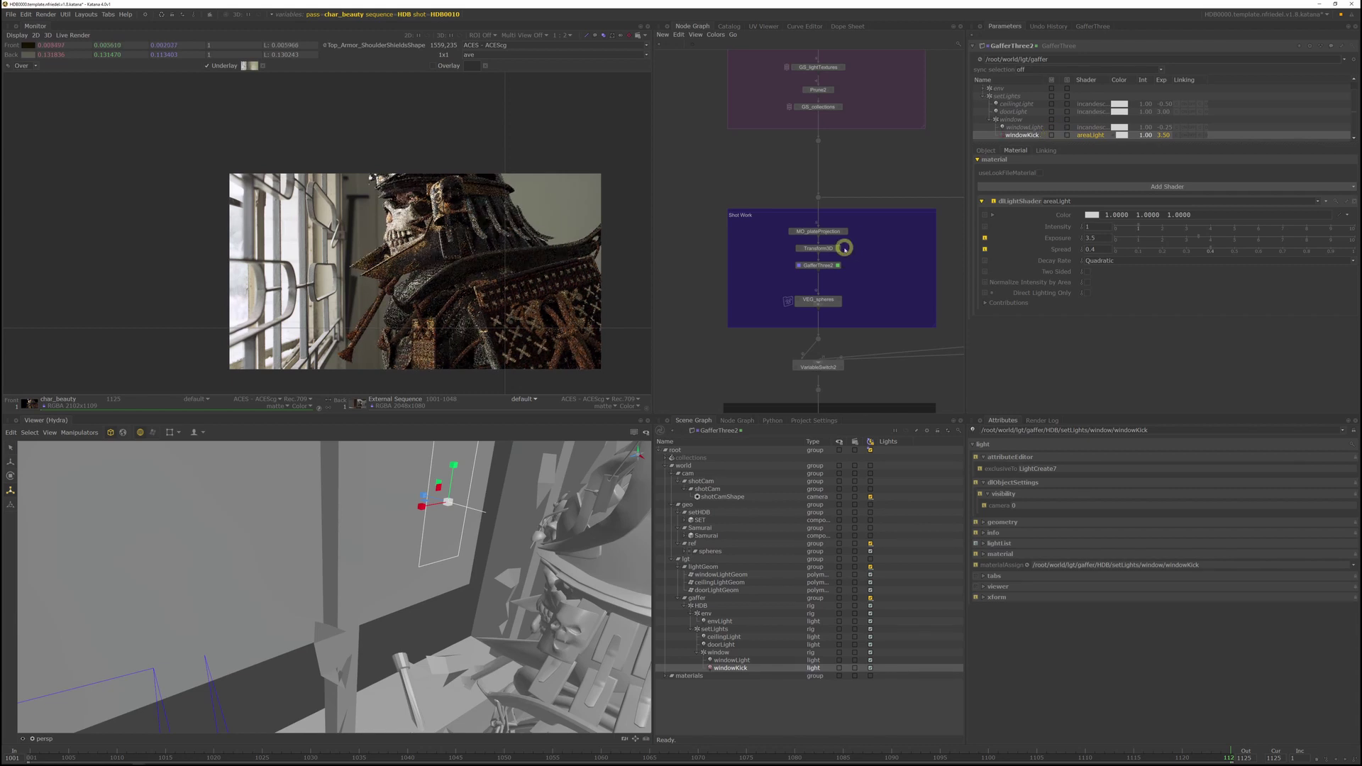
- Shift the windowKick light sideways along the window toward the samurai and review the whole rendered frame
{"action": "key", "text": "w"}
{"action": "mouse_move", "coordinate": [424, 505]}
{"action": "left_mouse_down"}
{"action": "mouse_move", "coordinate": [438, 503]}
{"action": "mouse_move", "coordinate": [441, 520]}
{"action": "left_mouse_up"}
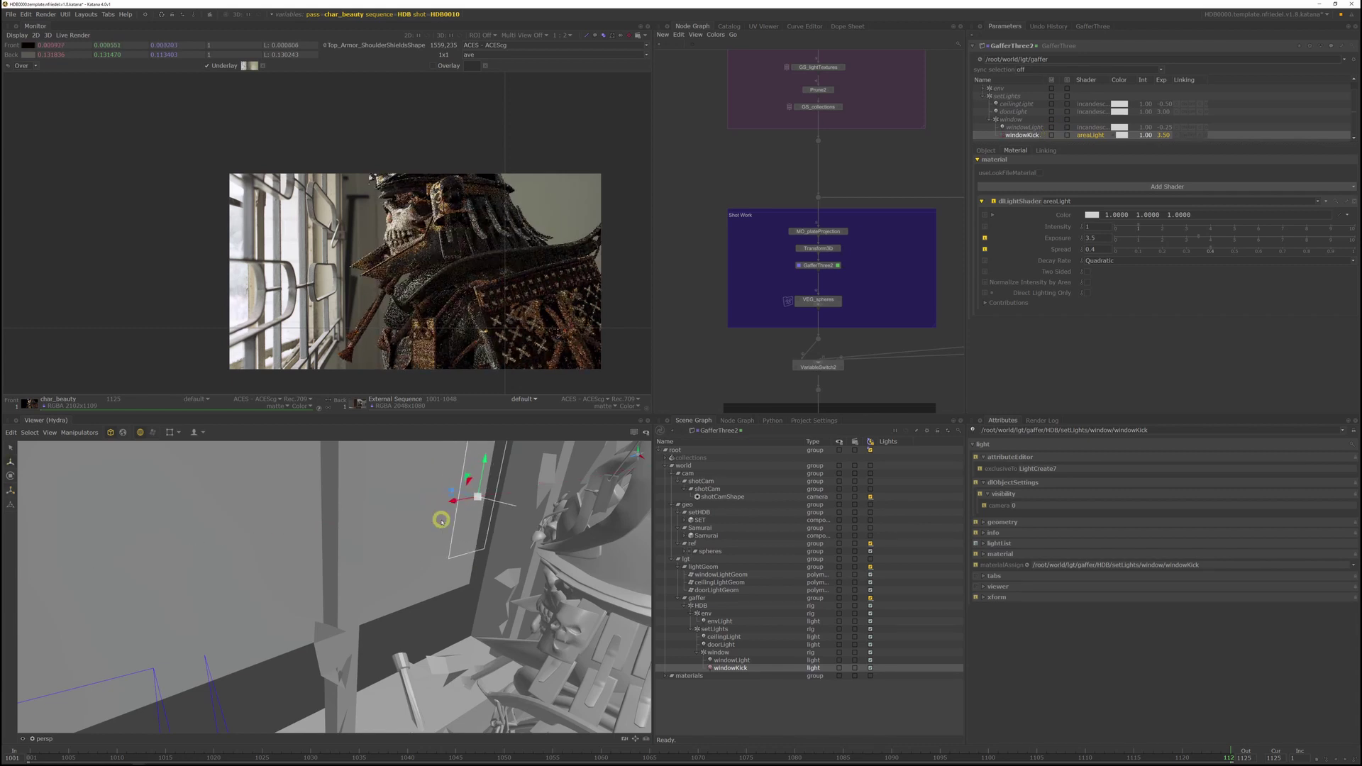
{"action": "scroll", "coordinate": [509, 229], "scroll_direction": "down", "scroll_amount": 1}
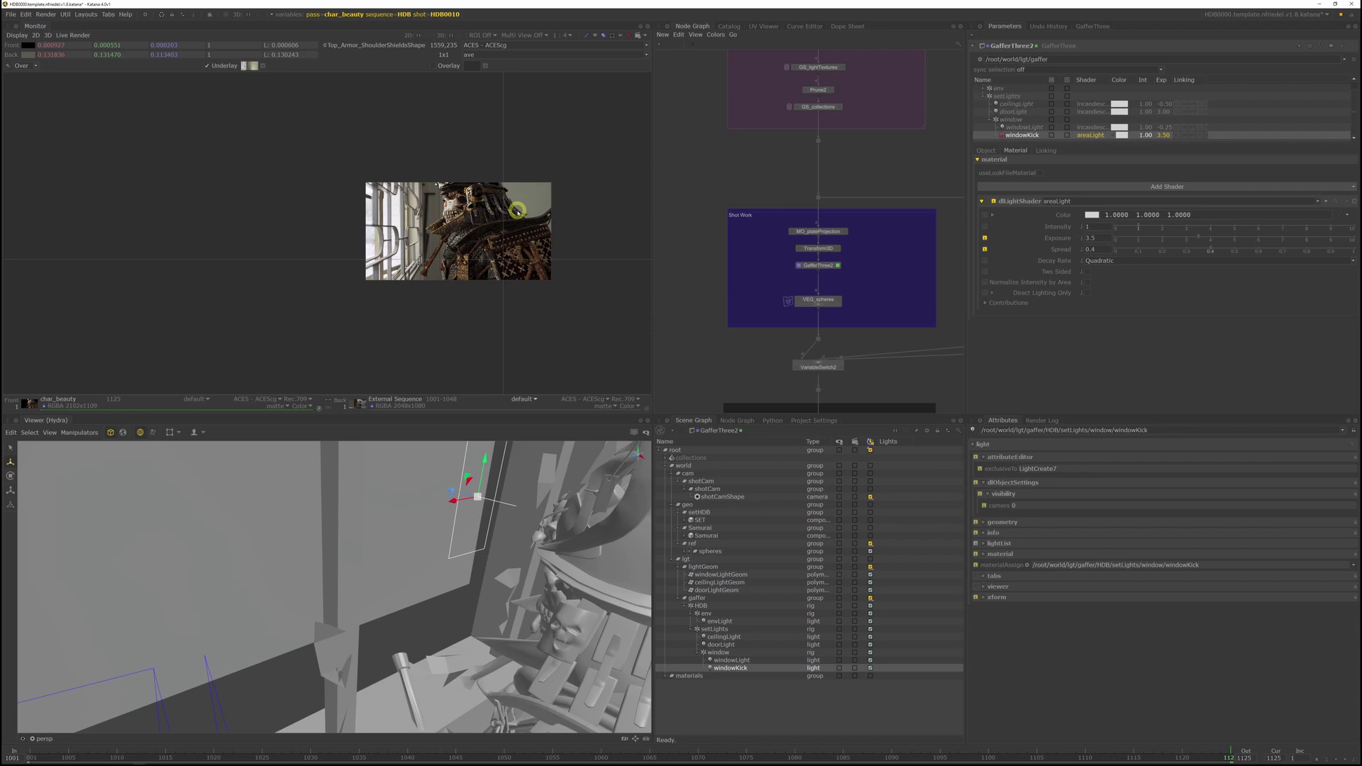
{"action": "scroll", "coordinate": [522, 191], "scroll_direction": "up", "scroll_amount": 1}
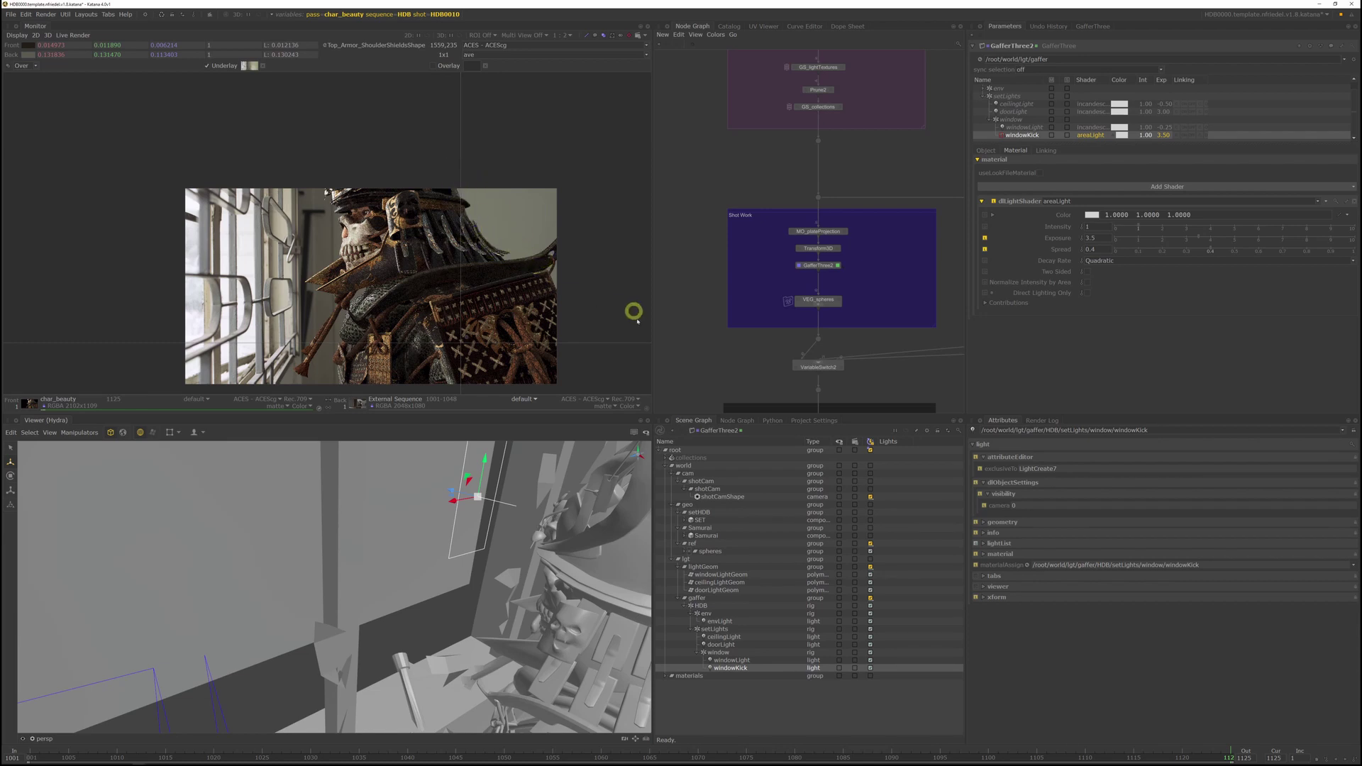
- Add a rig under setLights in the Sequence Setup's GafferThree node
{"action": "scroll", "coordinate": [861, 264], "scroll_direction": "down", "scroll_amount": 5}
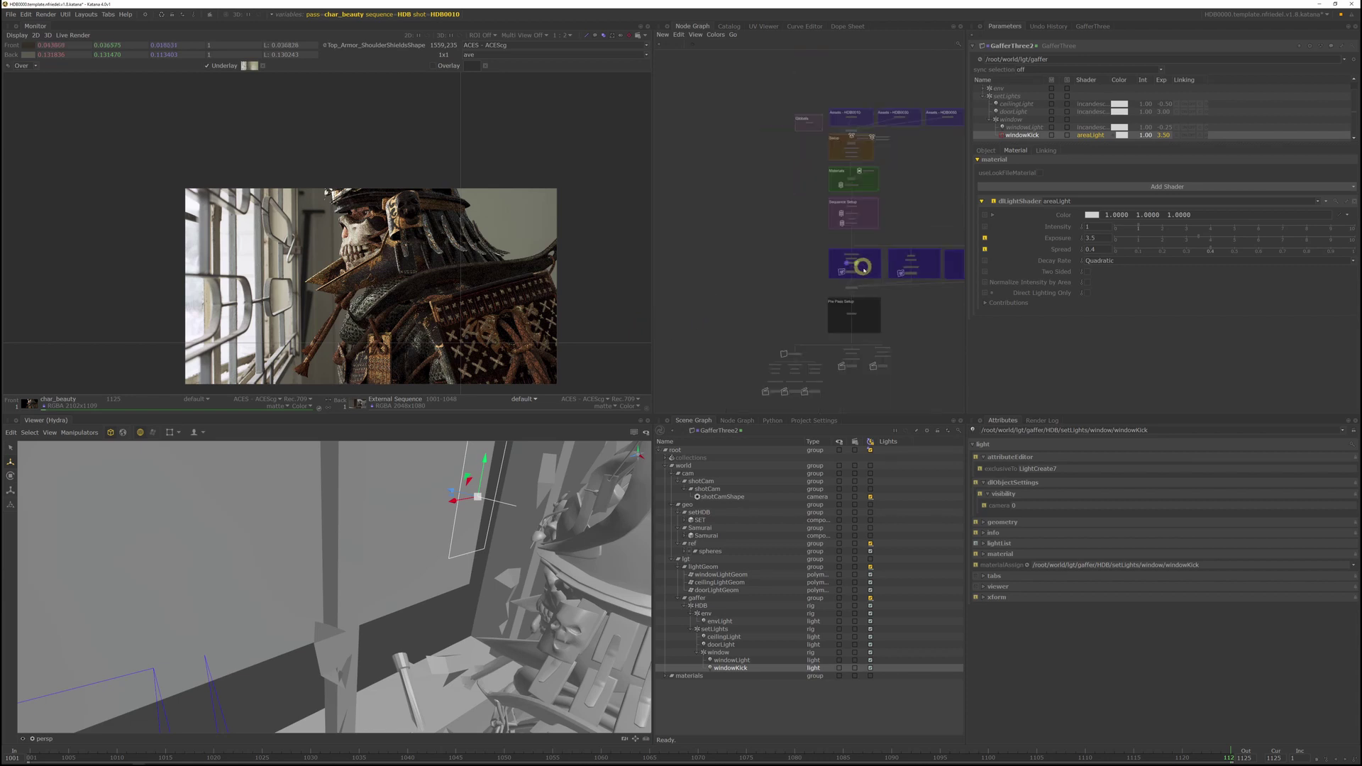
{"action": "scroll", "coordinate": [886, 279], "scroll_direction": "up", "scroll_amount": 3}
{"action": "right_click", "coordinate": [1003, 97]}
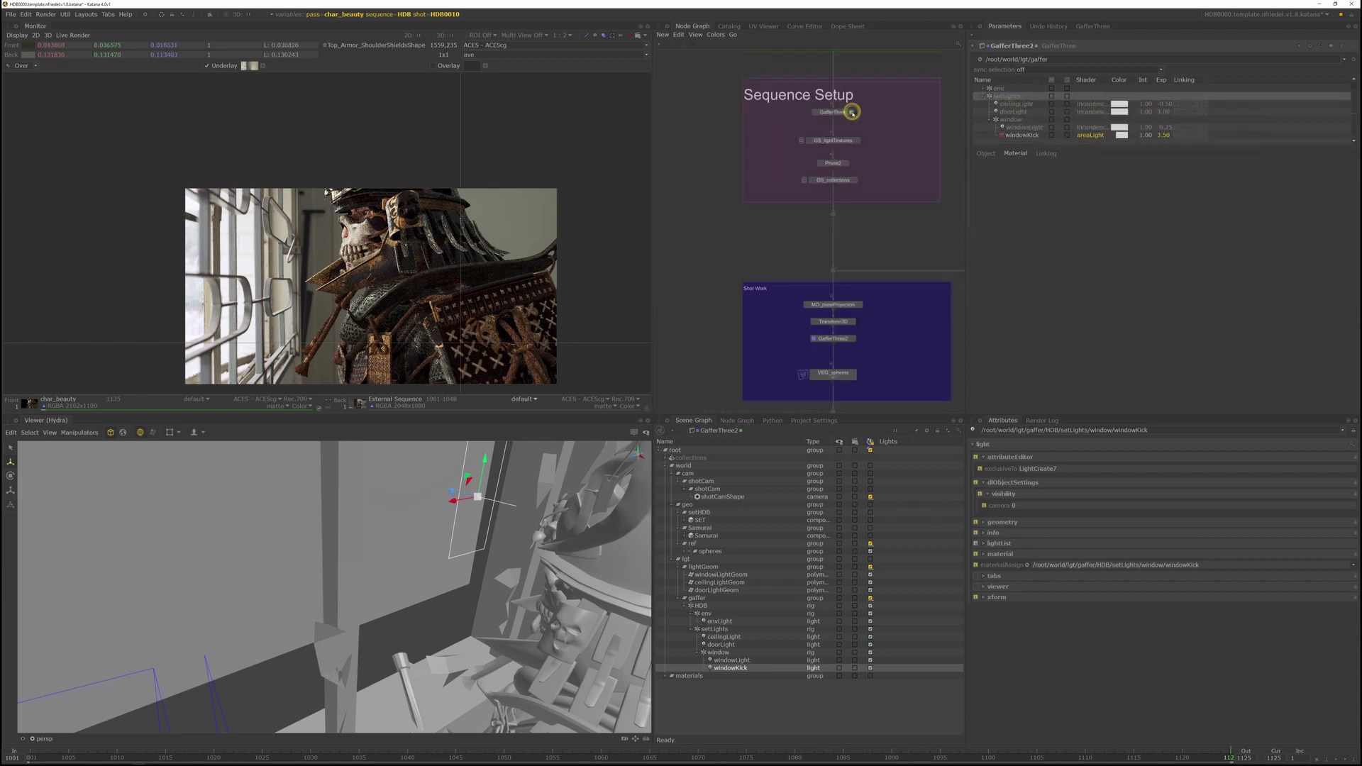
{"action": "left_click", "coordinate": [851, 112]}
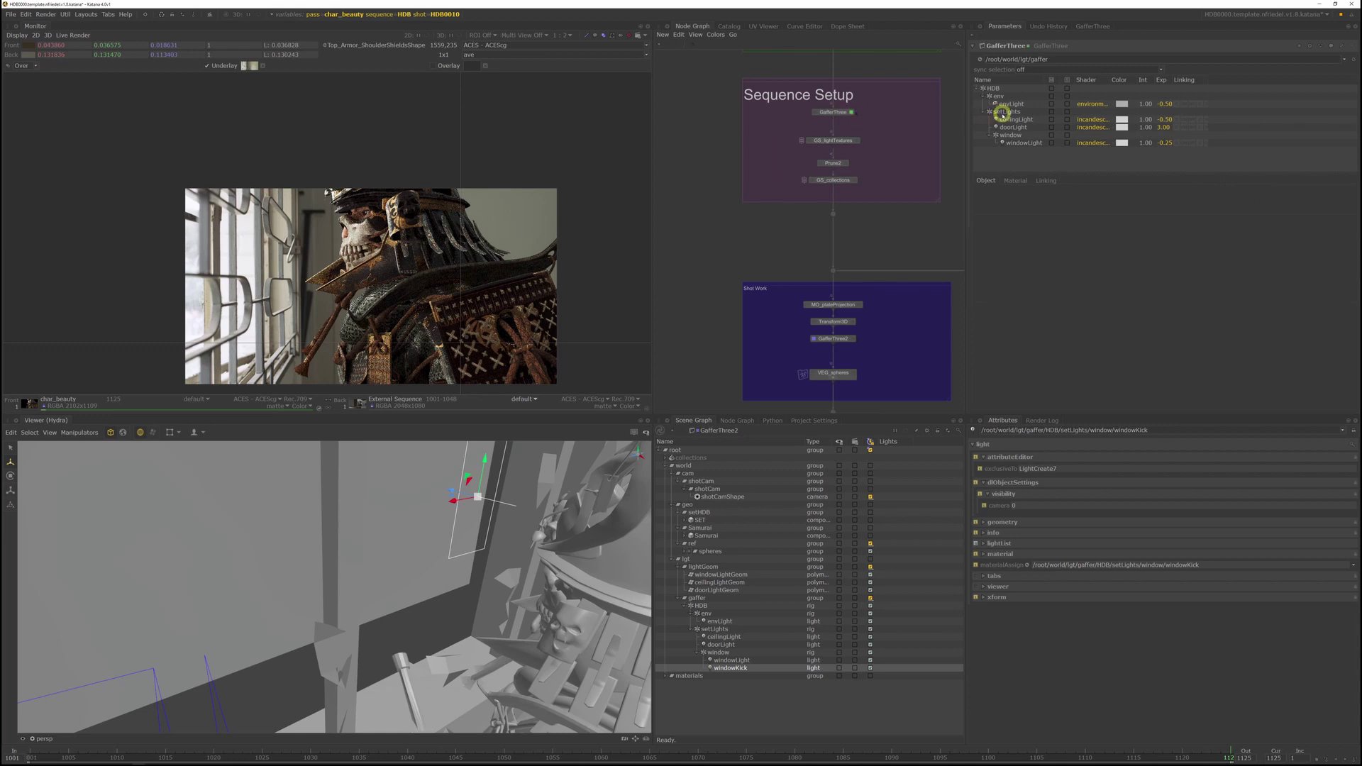
{"action": "left_click", "coordinate": [1003, 112]}
{"action": "right_click", "coordinate": [1003, 114]}
{"action": "mouse_move", "coordinate": [1144, 124]}
{"action": "left_click", "coordinate": [1192, 144]}
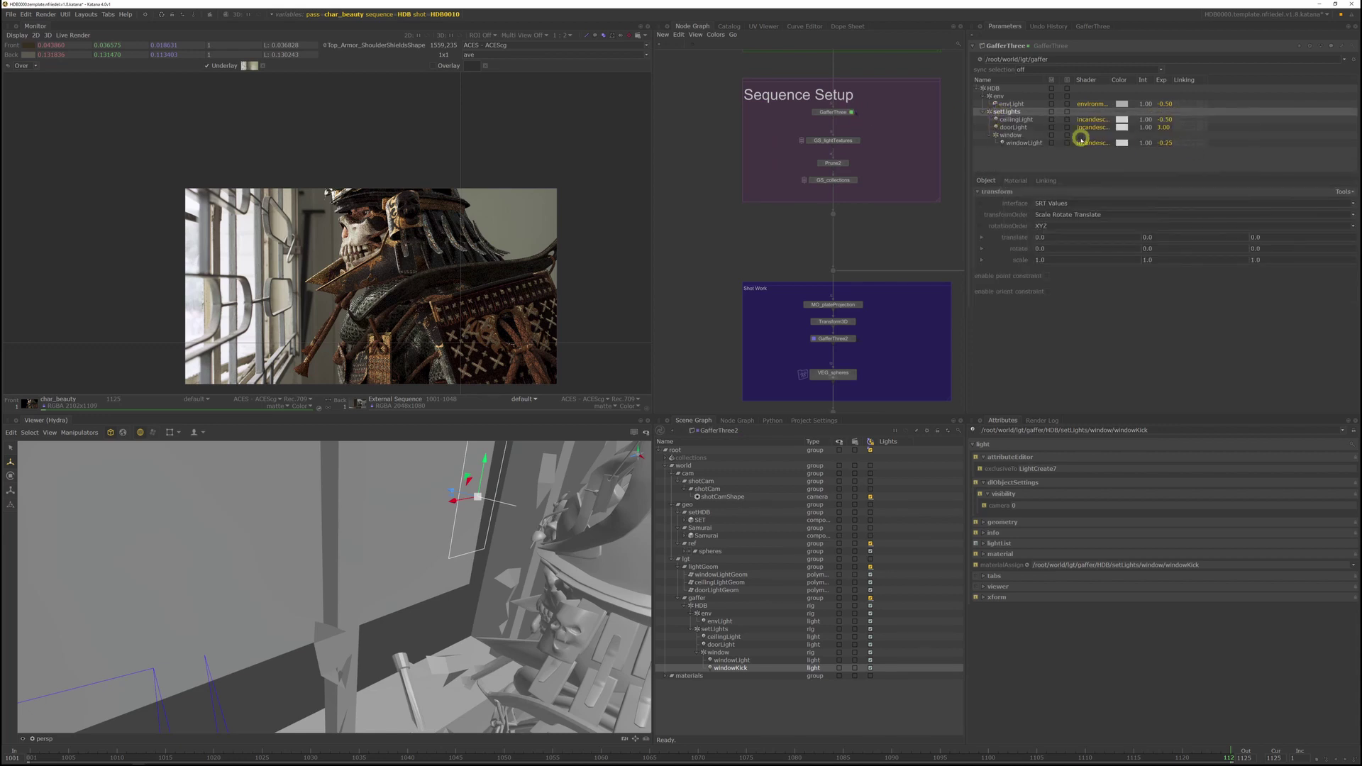
{"action": "left_click", "coordinate": [1003, 152]}
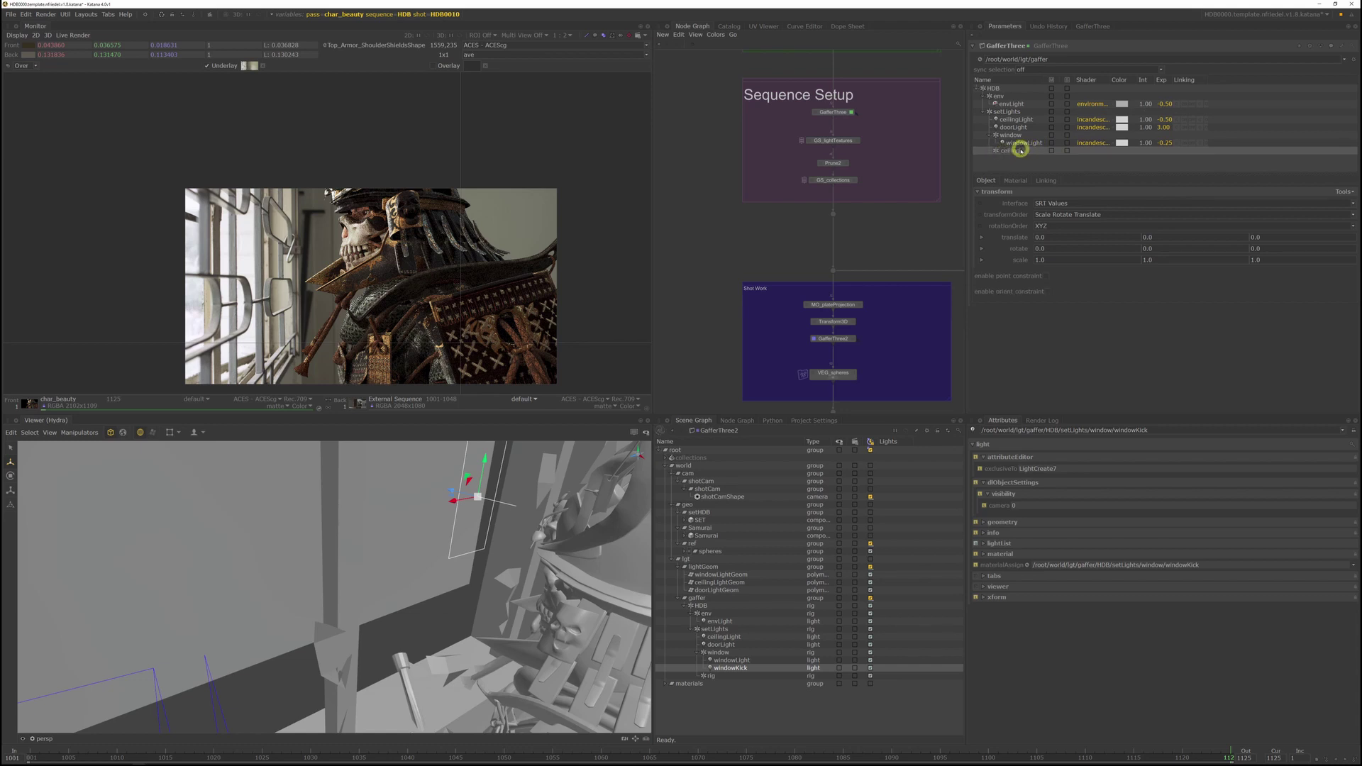
- Name the new rig under setLights ceiling and move ceilingLight into it
{"action": "mouse_move", "coordinate": [1020, 150]}
{"action": "left_mouse_down"}
{"action": "mouse_move", "coordinate": [1014, 122]}
{"action": "mouse_move", "coordinate": [1016, 149]}
{"action": "left_mouse_up"}
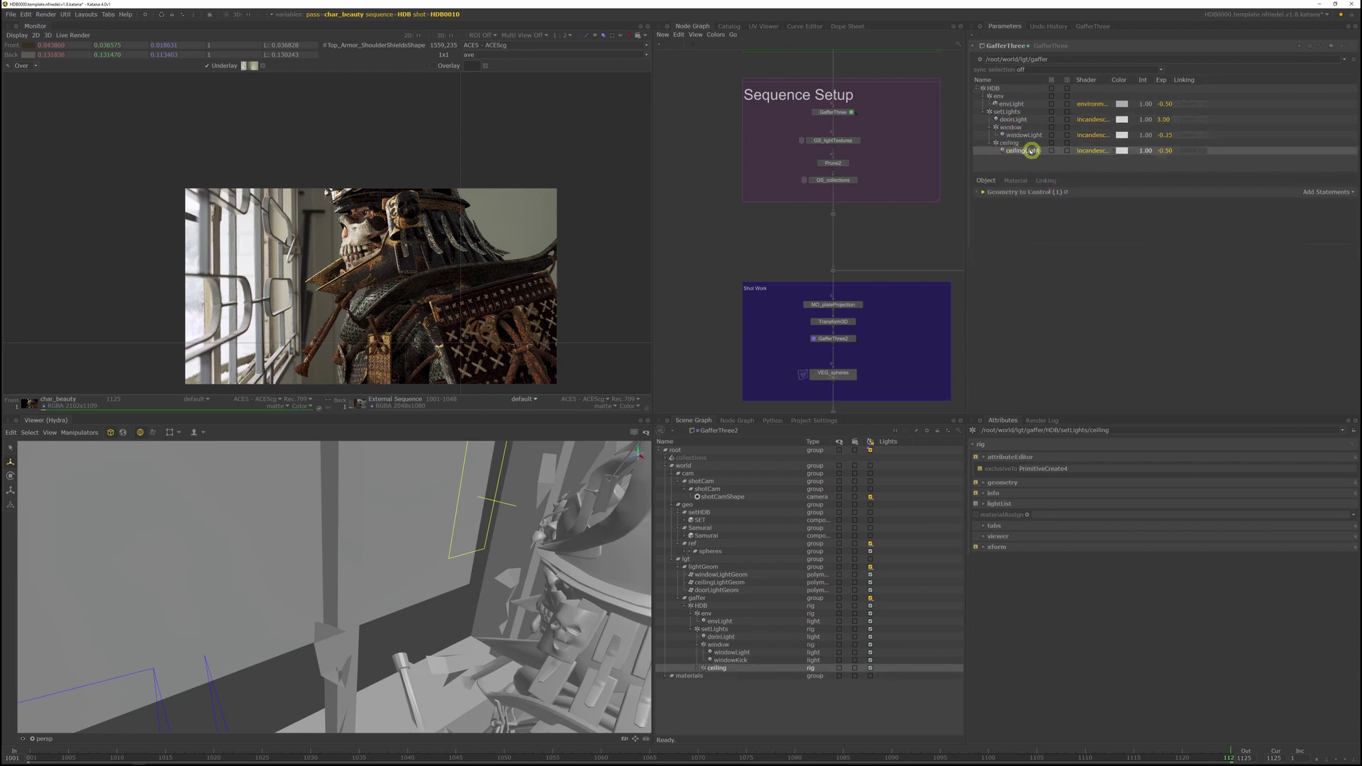
{"action": "left_click", "coordinate": [1011, 142]}
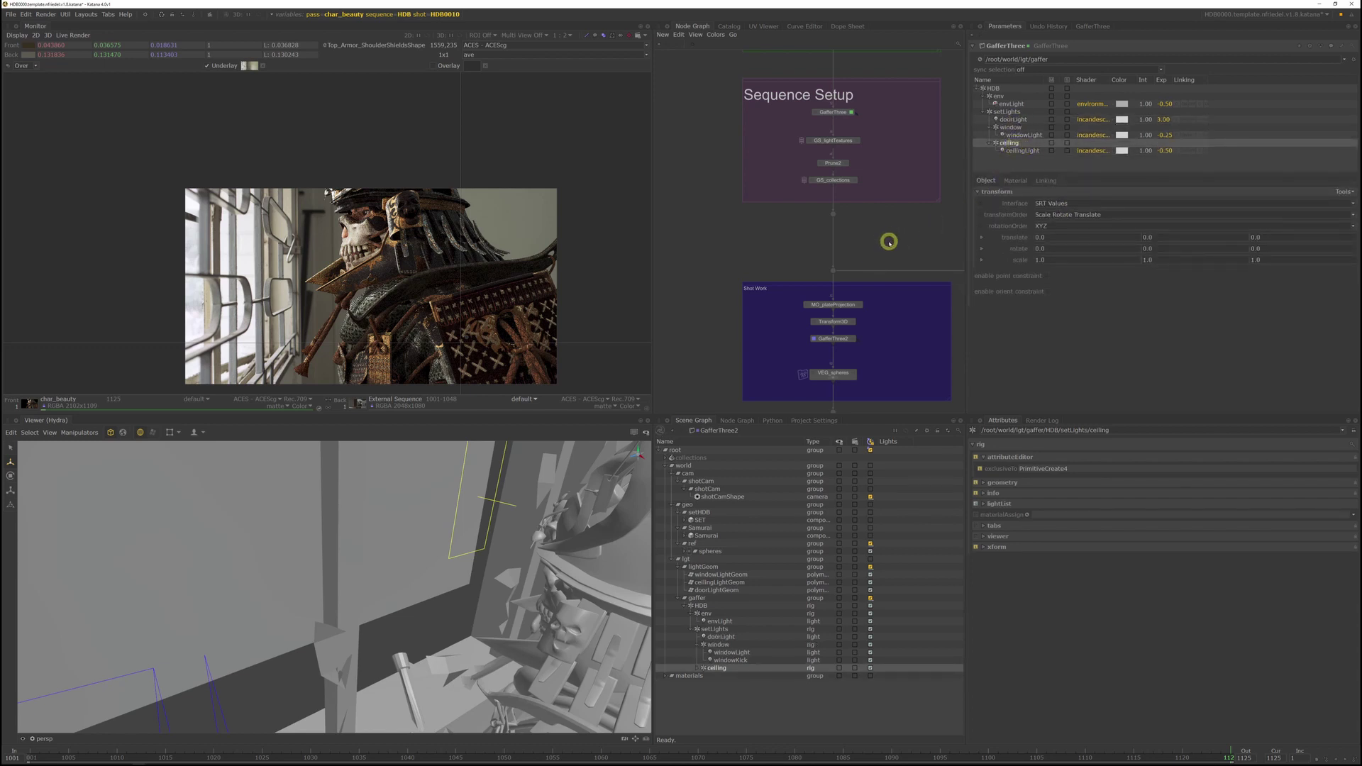
- Add an area light named ceilingKick under the ceiling rig in the Shot Work GafferThree node
{"action": "middle_click_drag", "start_coordinate": [889, 241], "coordinate": [871, 140]}
{"action": "left_click", "coordinate": [834, 239]}
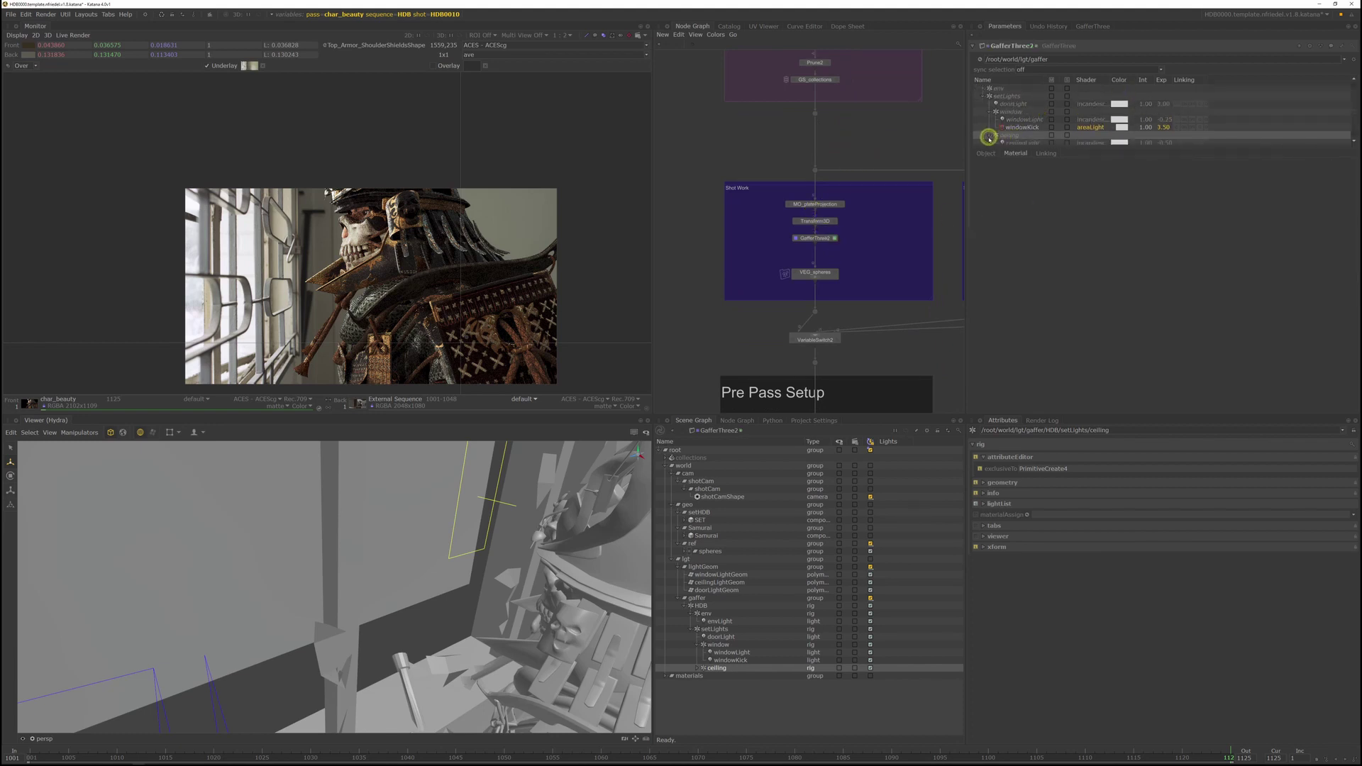
{"action": "scroll", "coordinate": [990, 137], "scroll_direction": "down", "scroll_amount": 1}
{"action": "right_click", "coordinate": [1011, 128]}
{"action": "mouse_move", "coordinate": [1049, 139]}
{"action": "left_click", "coordinate": [1212, 142]}
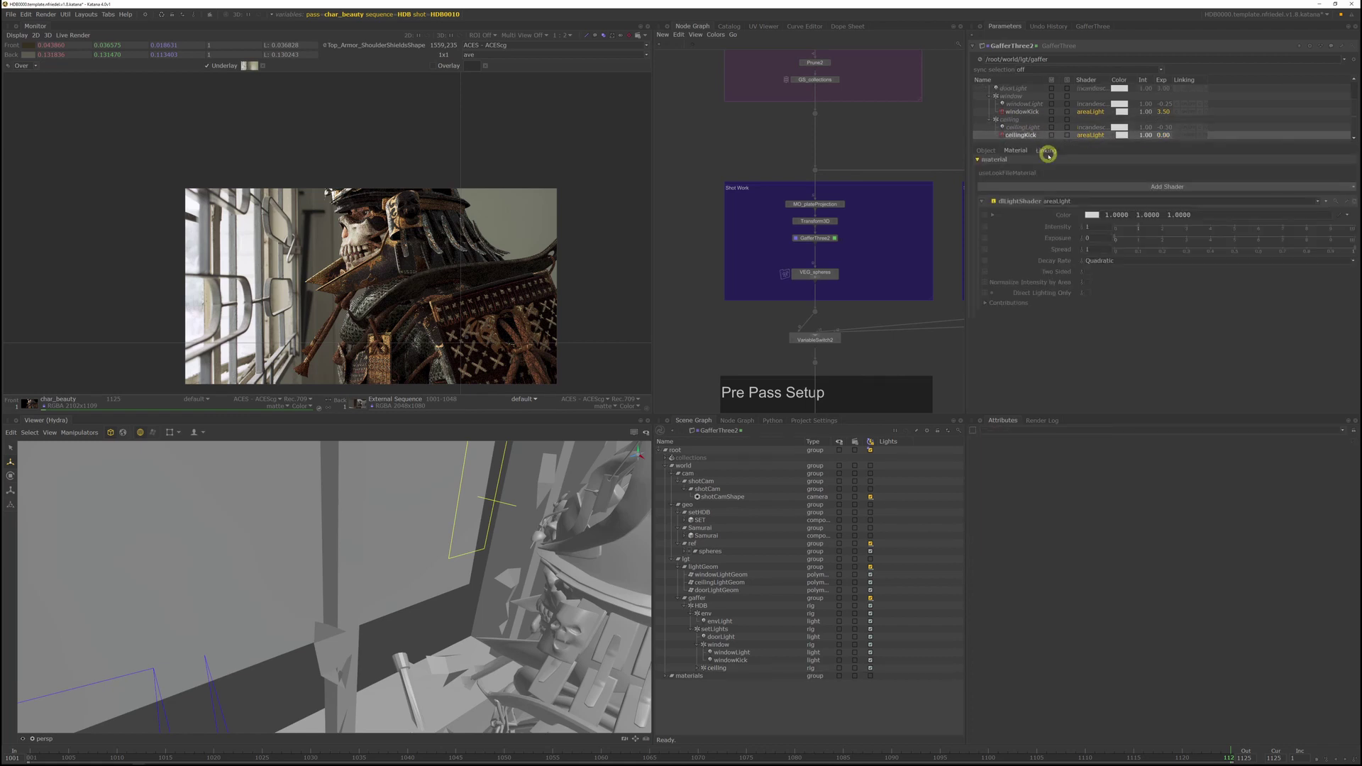
- Look through the ceilingKick light to place it behind the samurai facing the window, and set its exposure to 10
{"action": "left_click_drag", "start_coordinate": [462, 547], "coordinate": [265, 559], "text": "alt"}
{"action": "left_click", "coordinate": [362, 493]}
{"action": "left_click", "coordinate": [326, 547]}
{"action": "key", "text": "f"}
{"action": "right_click_drag", "start_coordinate": [264, 560], "coordinate": [465, 605], "text": "alt"}
{"action": "mouse_move", "coordinate": [465, 606]}
{"action": "left_mouse_down", "text": "alt"}
{"action": "mouse_move", "coordinate": [435, 596]}
{"action": "mouse_move", "coordinate": [447, 603]}
{"action": "left_mouse_up", "text": "alt"}
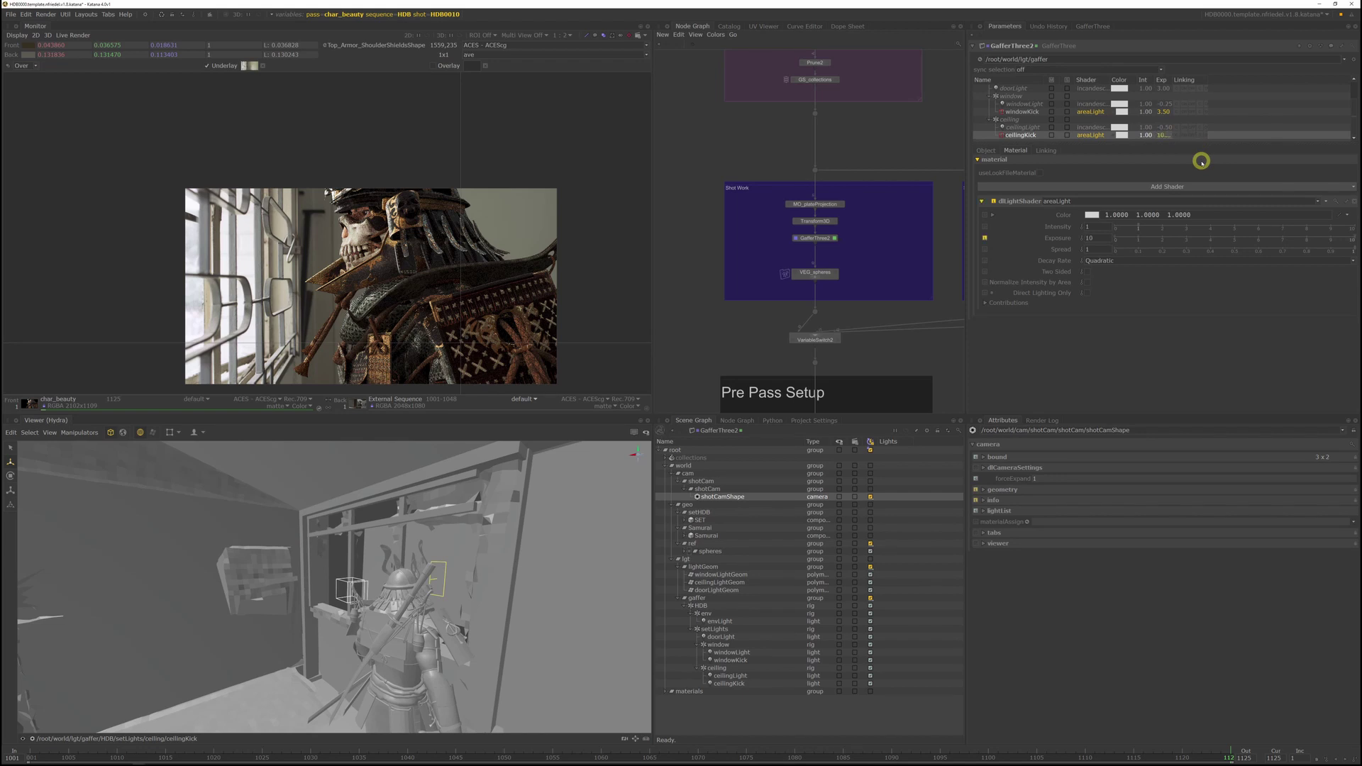
- Restart the render of the samurai from the char_beauty render node
{"action": "middle_click_drag", "start_coordinate": [822, 315], "coordinate": [821, 90]}
{"action": "middle_click_drag", "start_coordinate": [767, 282], "coordinate": [772, 205]}
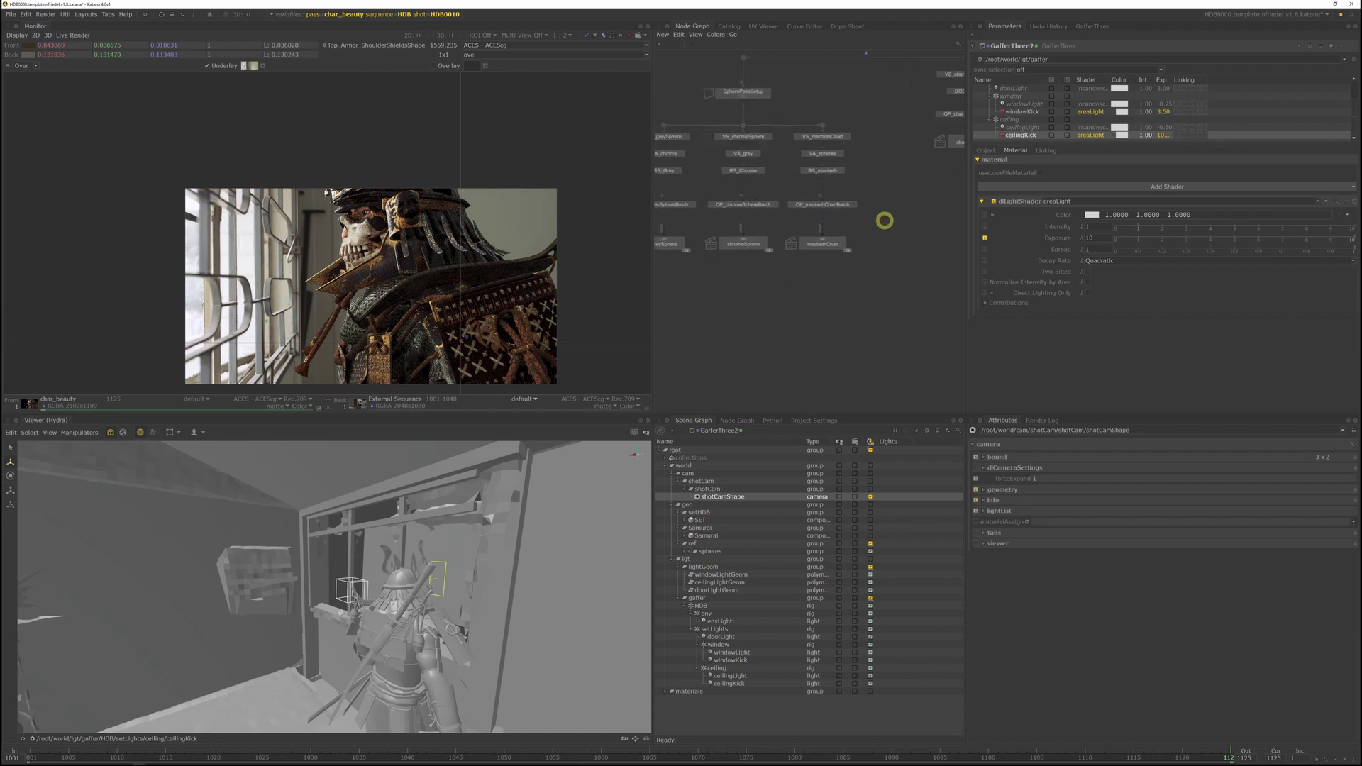
{"action": "middle_click_drag", "start_coordinate": [885, 220], "coordinate": [768, 267]}
{"action": "right_click", "coordinate": [820, 214]}
{"action": "left_click", "coordinate": [832, 238]}
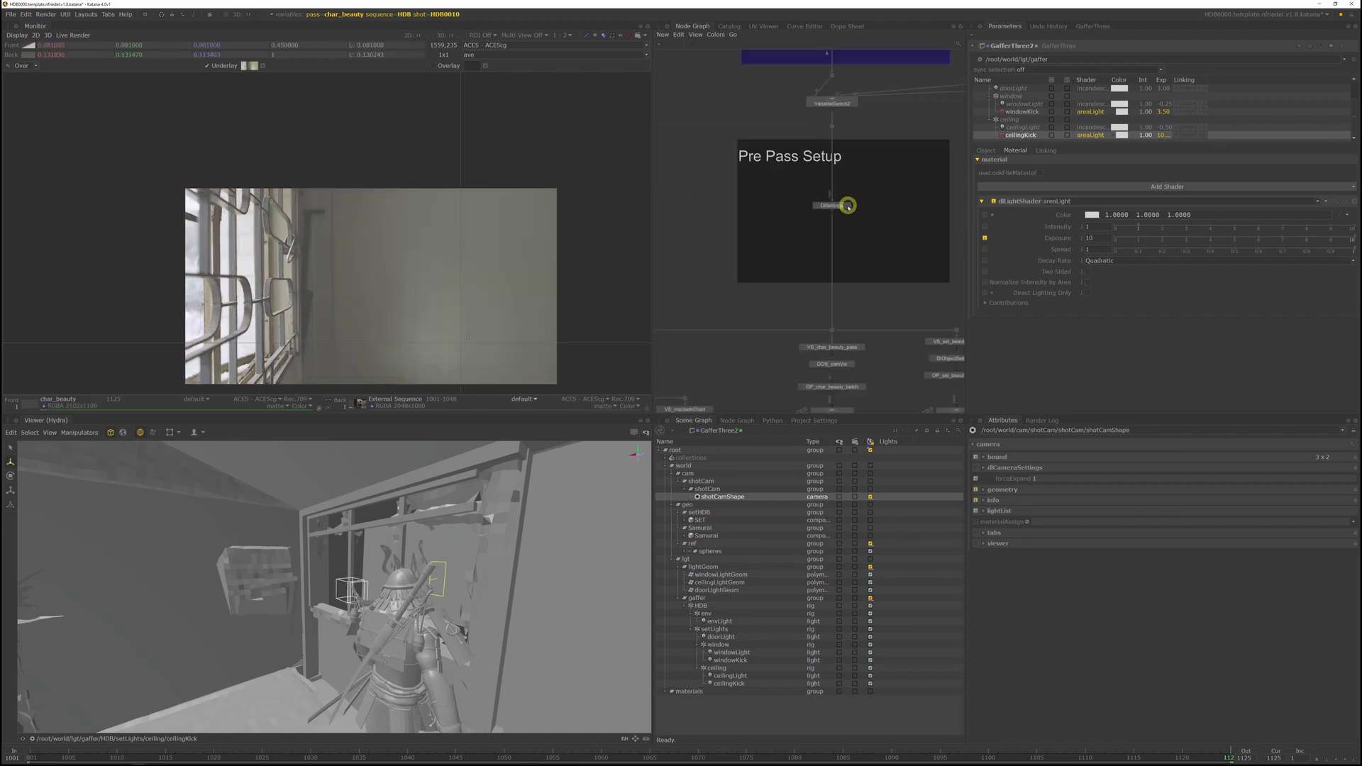
- Select the window and ceiling rigs for Multi-Light output in the Pre Pass Setup's DlSettings node
{"action": "left_click", "coordinate": [848, 205]}
{"action": "scroll", "coordinate": [984, 251], "scroll_direction": "down", "scroll_amount": 5}
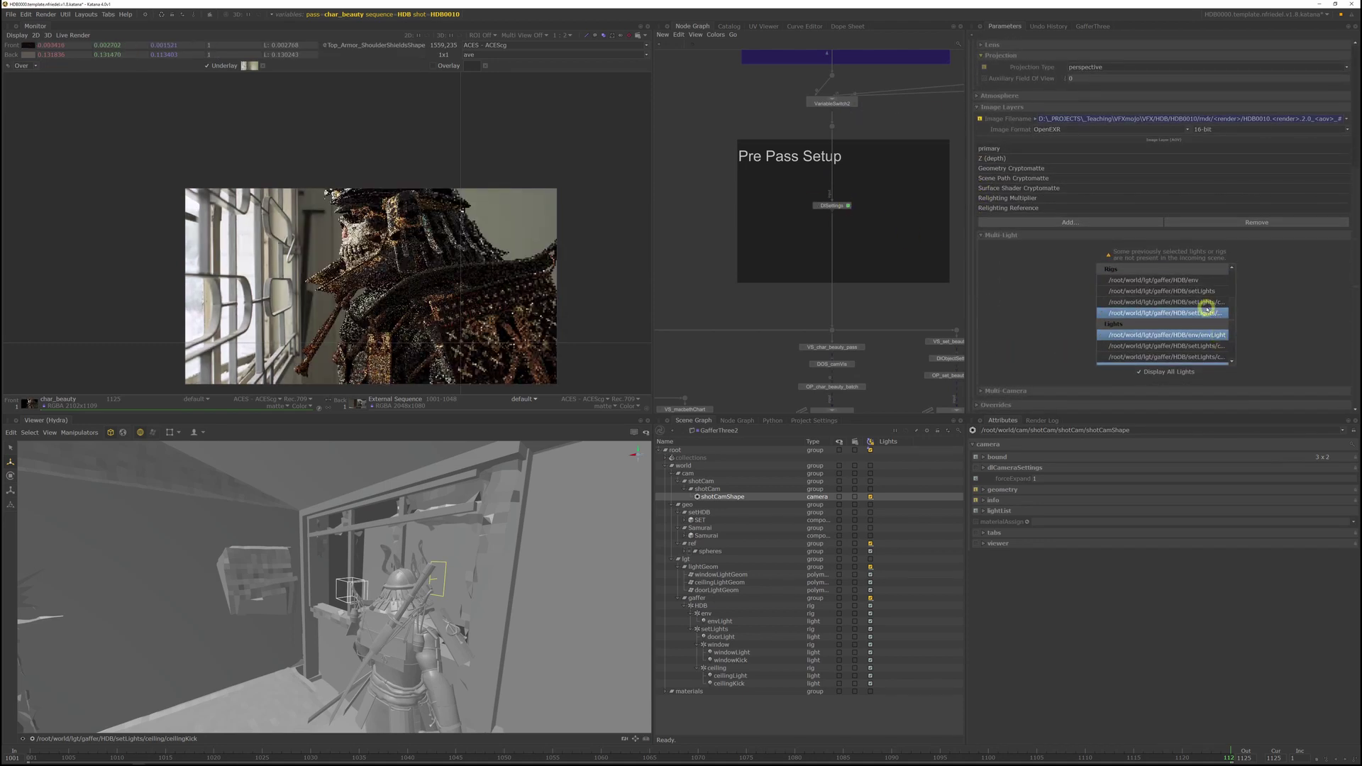
{"action": "scroll", "coordinate": [1202, 314], "scroll_direction": "down", "scroll_amount": 1}
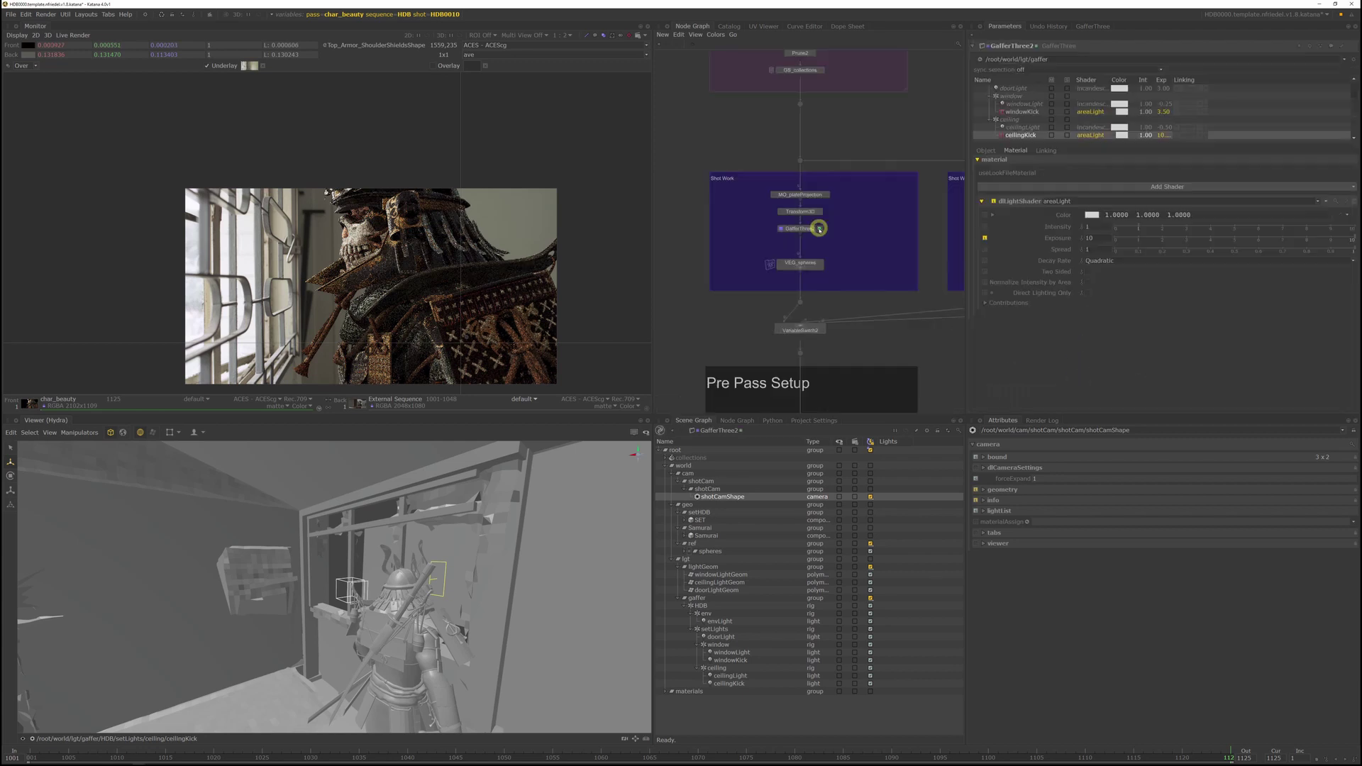
- Set the ceilingKick light's exposure to 20 and return the viewer to the persp camera
{"action": "left_click", "coordinate": [819, 228]}
{"action": "left_click", "coordinate": [162, 739]}
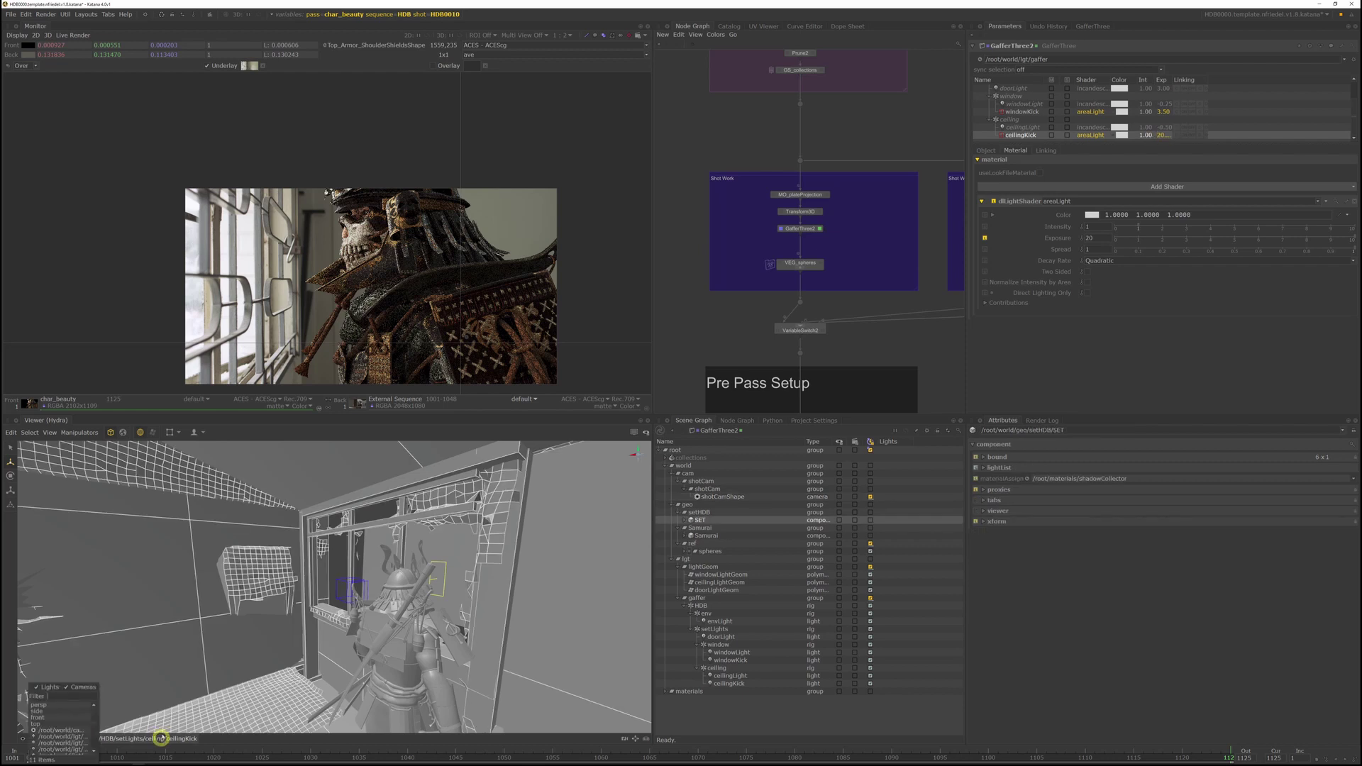
{"action": "left_click", "coordinate": [50, 706]}
{"action": "left_click_drag", "start_coordinate": [504, 612], "coordinate": [140, 661], "text": "alt"}
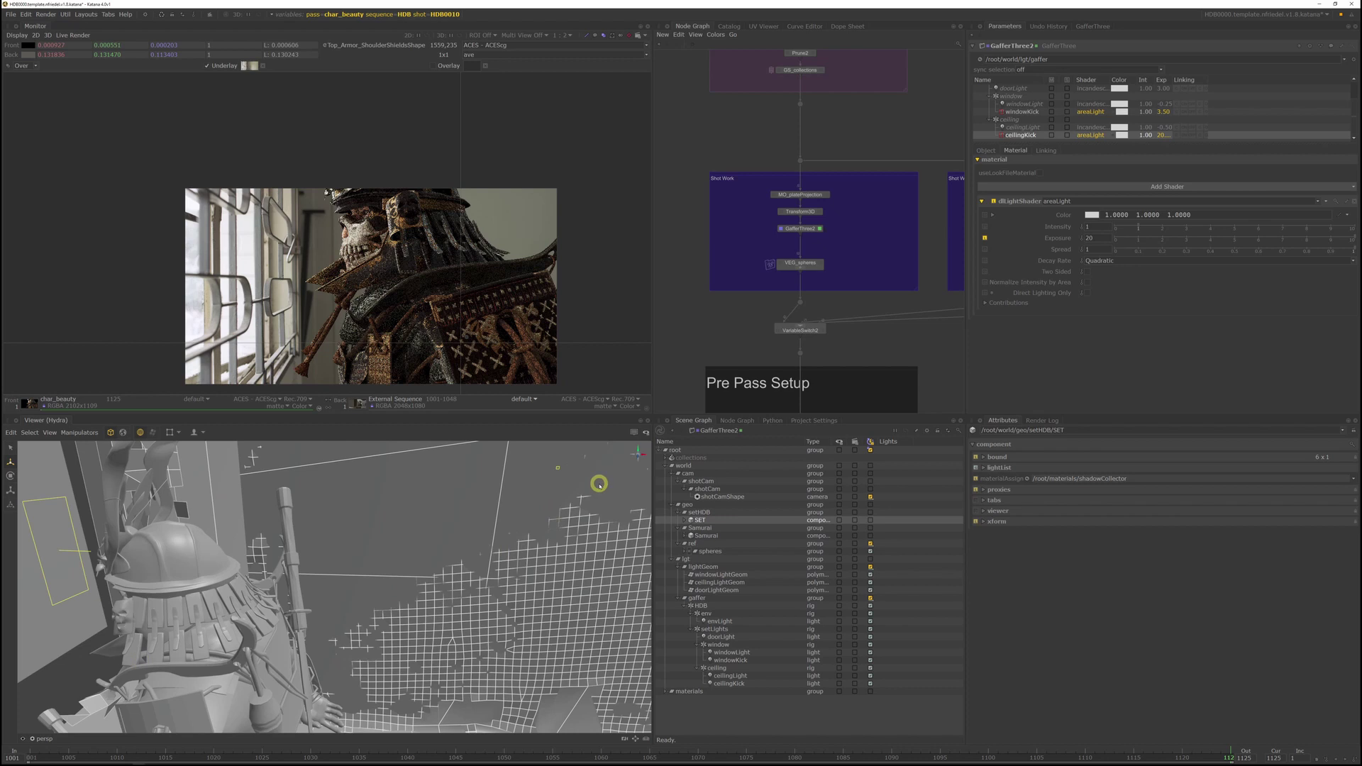
- Select ceilingKick in the scene and adjust its scale and rotation so it faces the samurai's back
{"action": "left_click", "coordinate": [729, 683]}
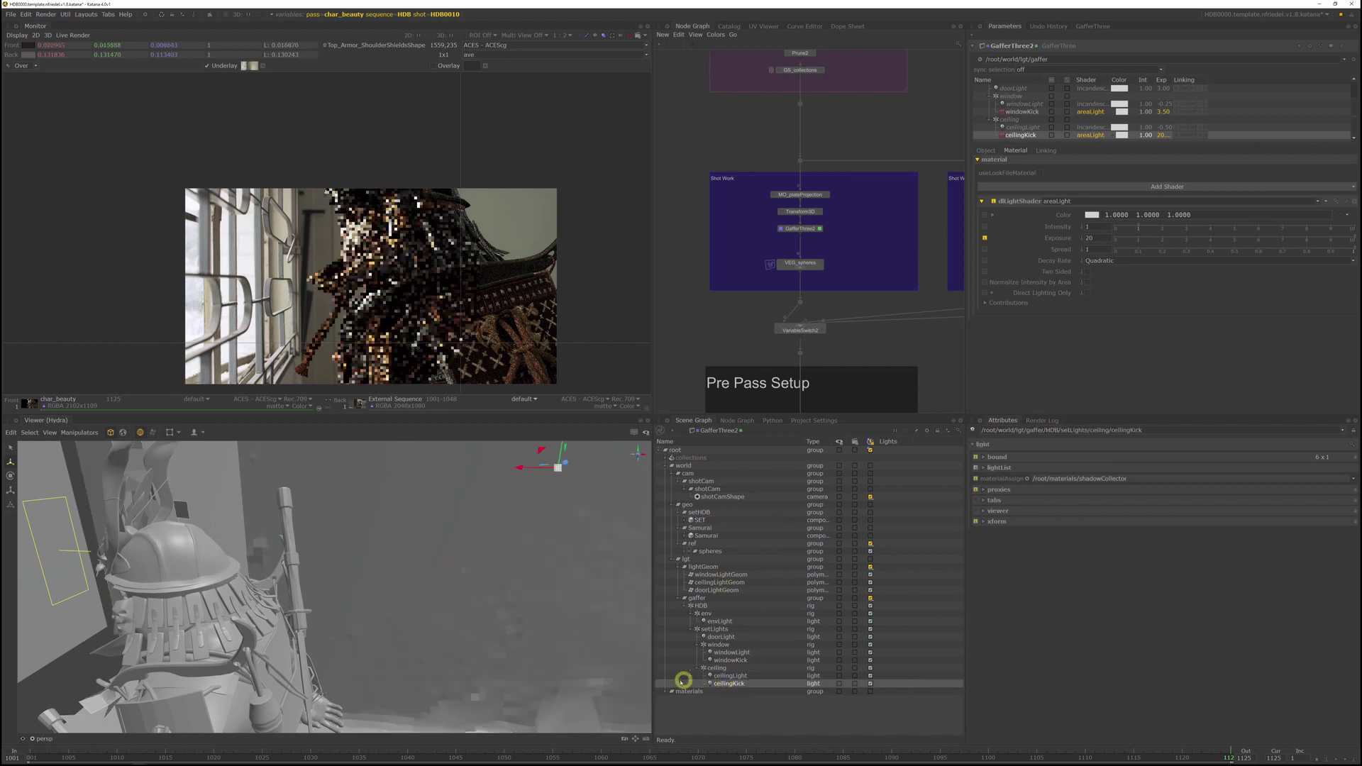
{"action": "key", "text": "r"}
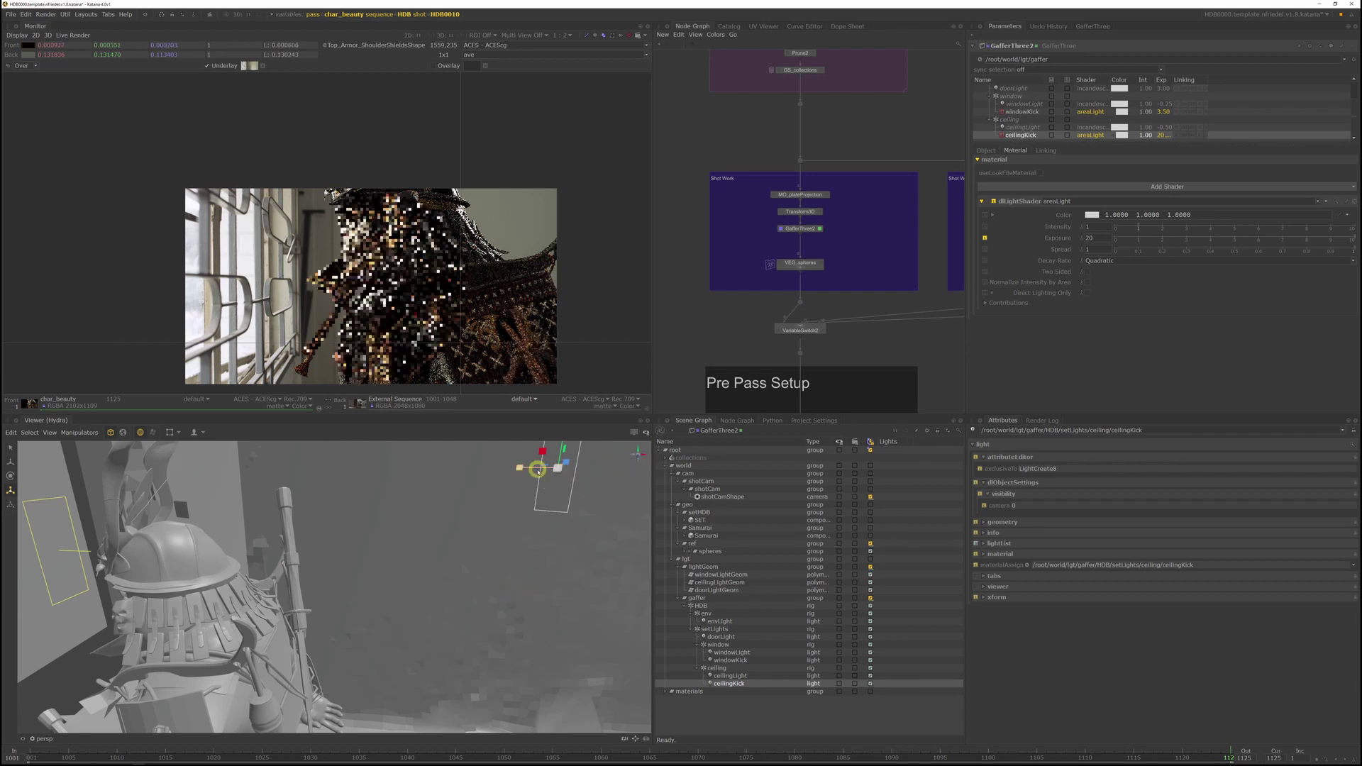
{"action": "left_click_drag", "start_coordinate": [596, 564], "coordinate": [397, 585], "text": "alt"}
{"action": "right_click_drag", "start_coordinate": [542, 565], "coordinate": [415, 560], "text": "alt"}
{"action": "left_click_drag", "start_coordinate": [415, 560], "coordinate": [332, 535], "text": "alt"}
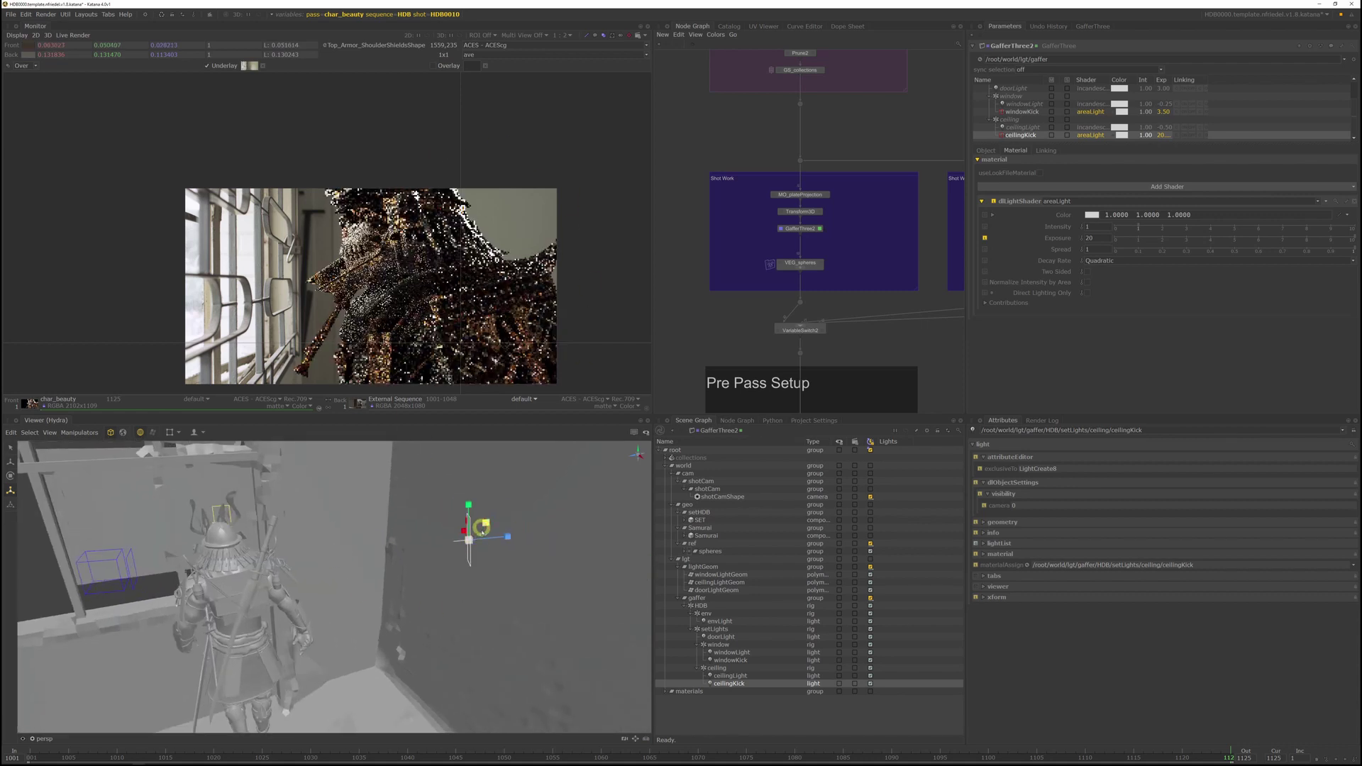
{"action": "key", "text": "e"}
{"action": "left_click_drag", "start_coordinate": [484, 551], "coordinate": [477, 552]}
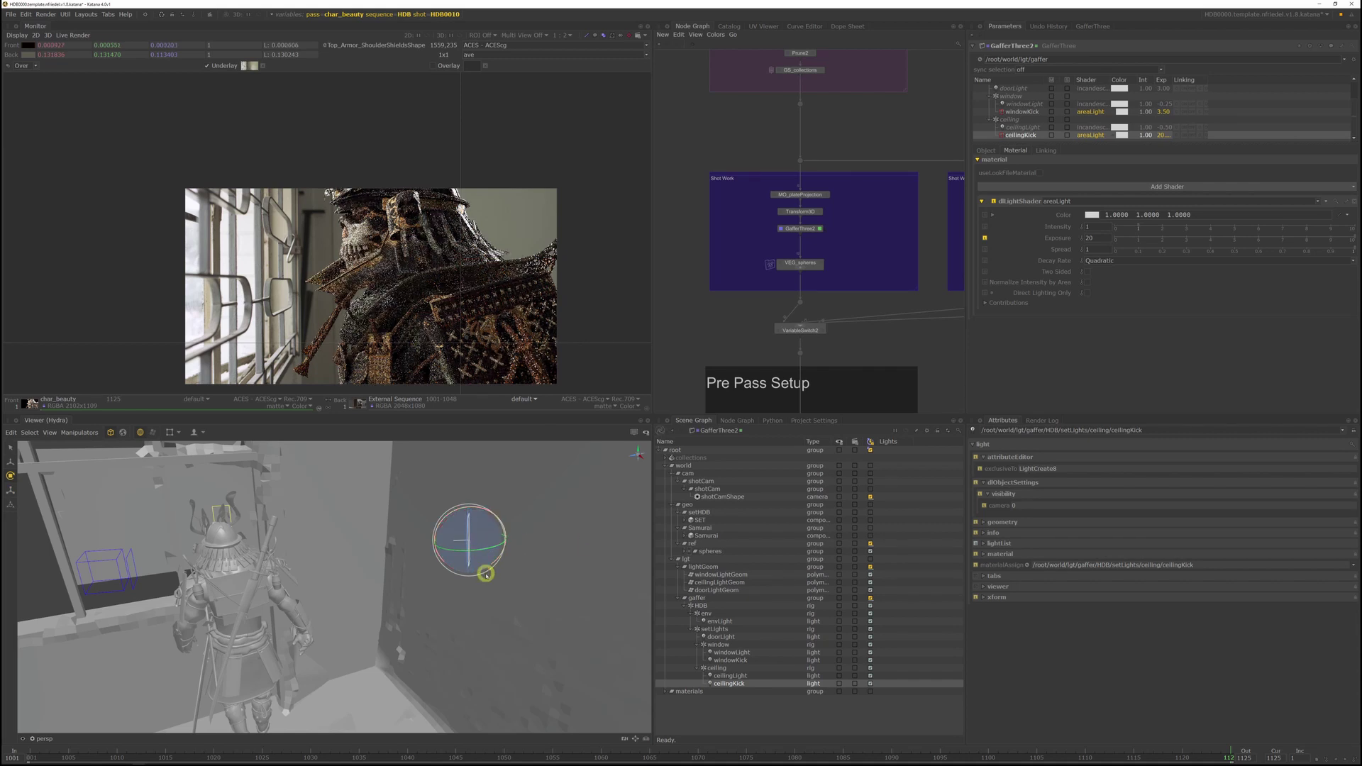
- Set the ceilingKick light's exposure to 6
{"action": "double_click", "coordinate": [1163, 134]}
{"action": "type", "text": "5"}
{"action": "key", "text": "Return"}
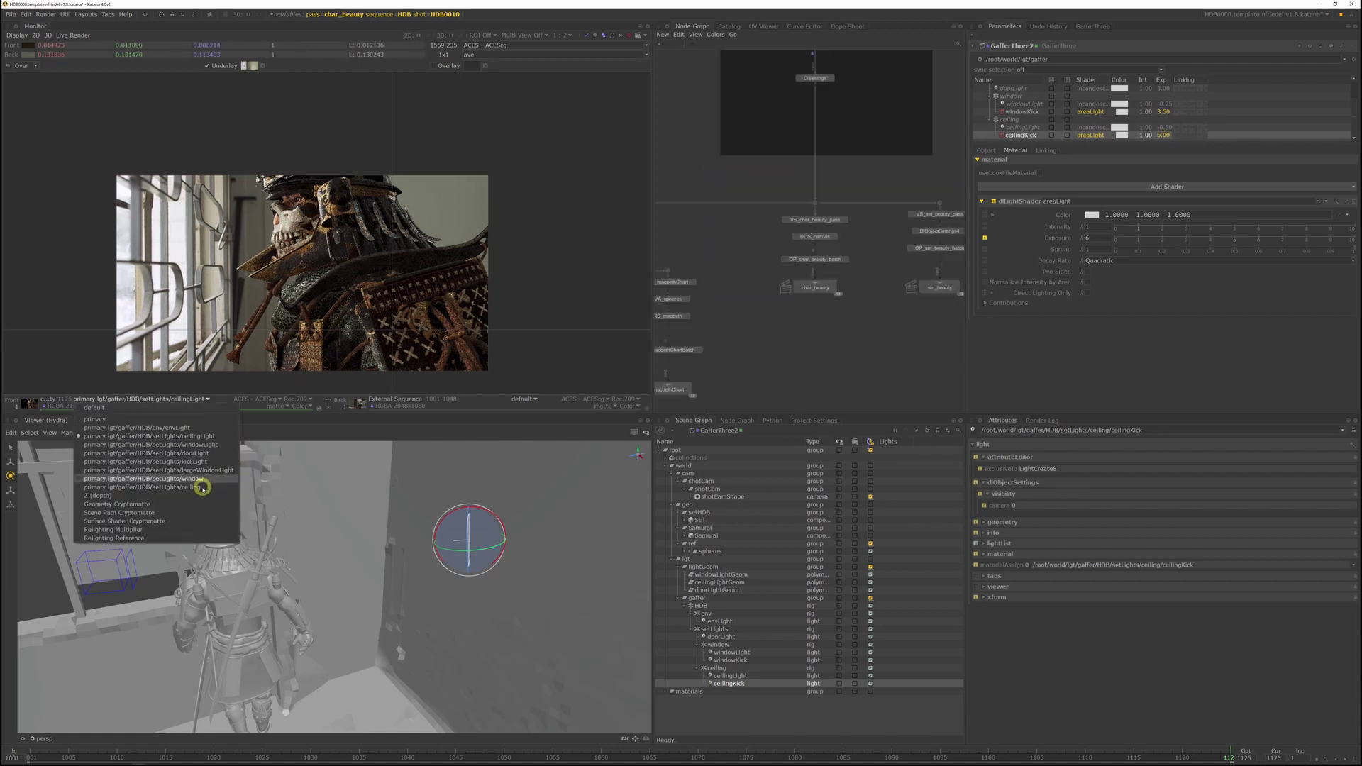
- Display the setLights/ceiling output in the Monitor and examine the kick on the samurai's helmet and armor
{"action": "left_click", "coordinate": [200, 479]}
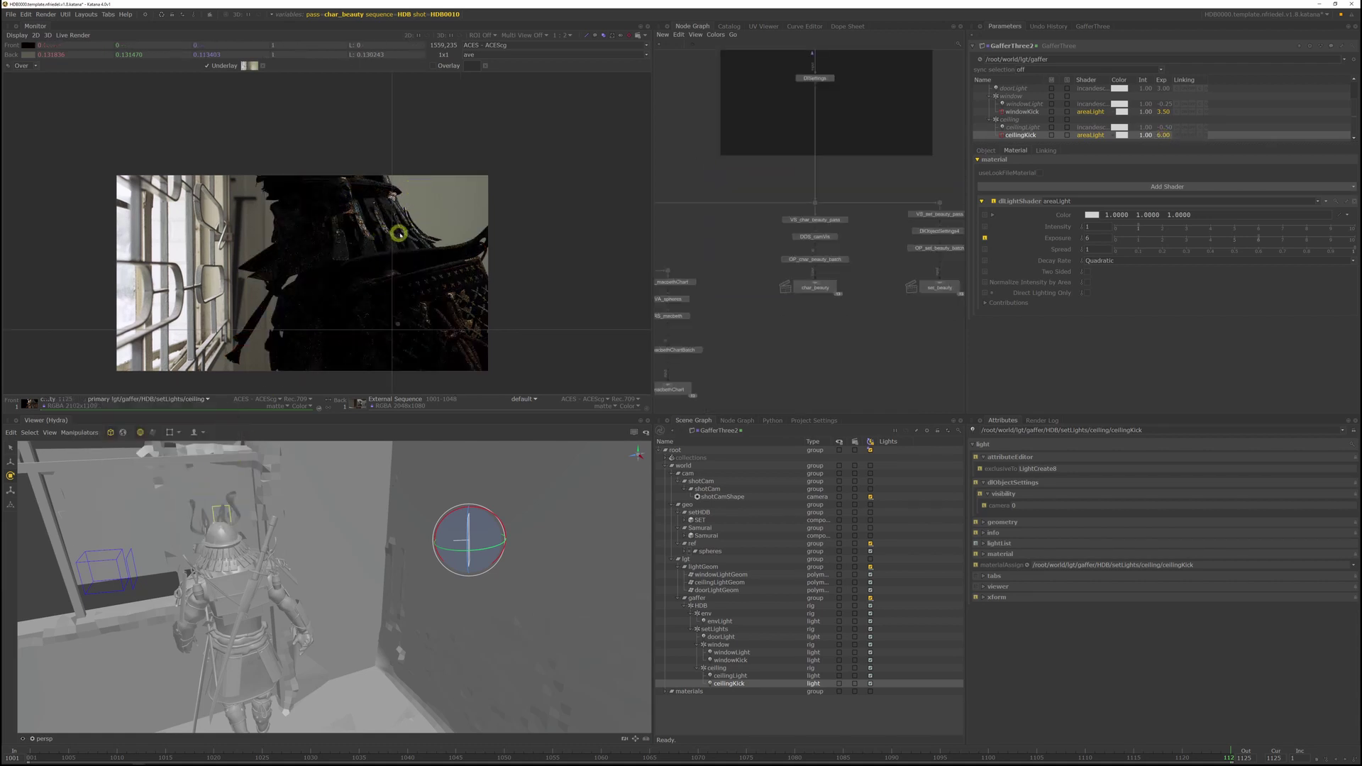
{"action": "scroll", "coordinate": [398, 231], "scroll_direction": "up", "scroll_amount": 3}
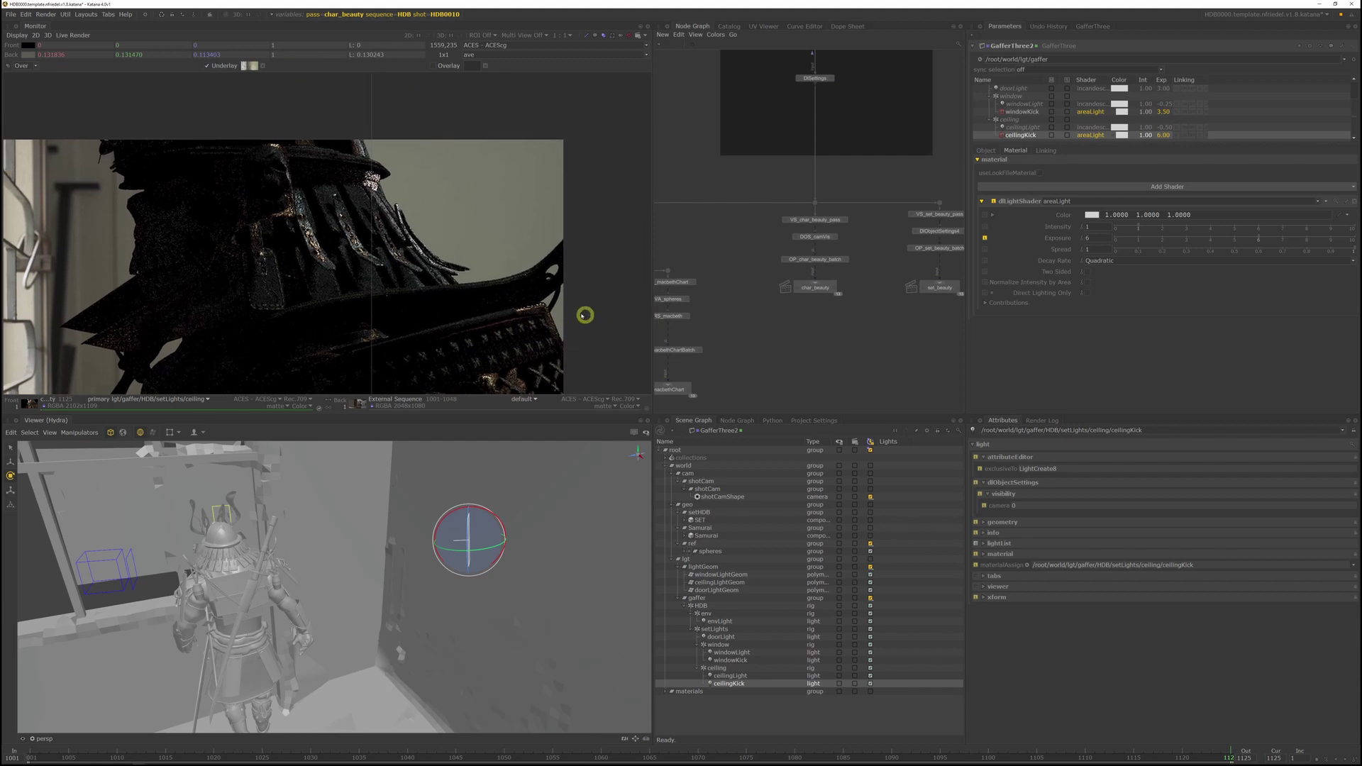
{"action": "scroll", "coordinate": [391, 305], "scroll_direction": "down", "scroll_amount": 4}
{"action": "scroll", "coordinate": [464, 292], "scroll_direction": "up", "scroll_amount": 4}
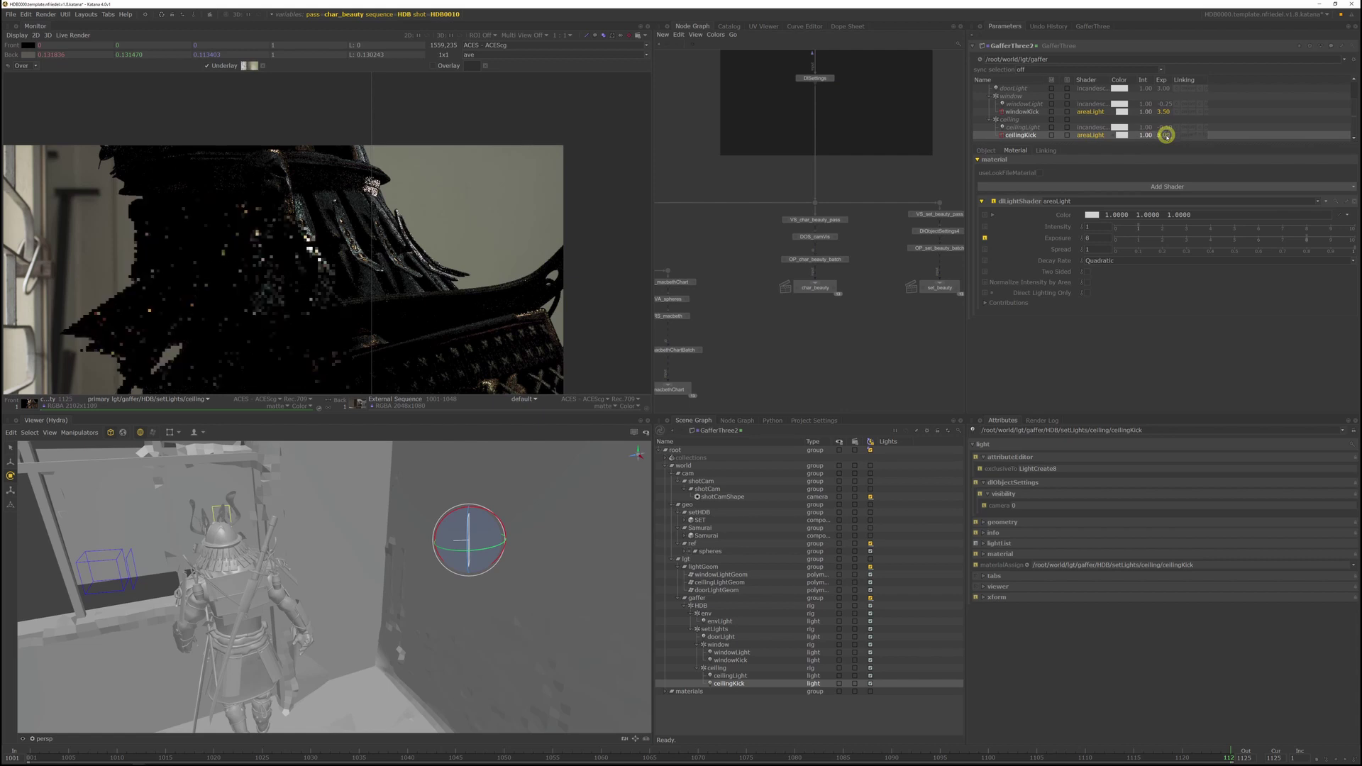
{"action": "scroll", "coordinate": [456, 222], "scroll_direction": "down", "scroll_amount": 2}
{"action": "scroll", "coordinate": [369, 266], "scroll_direction": "up", "scroll_amount": 2}
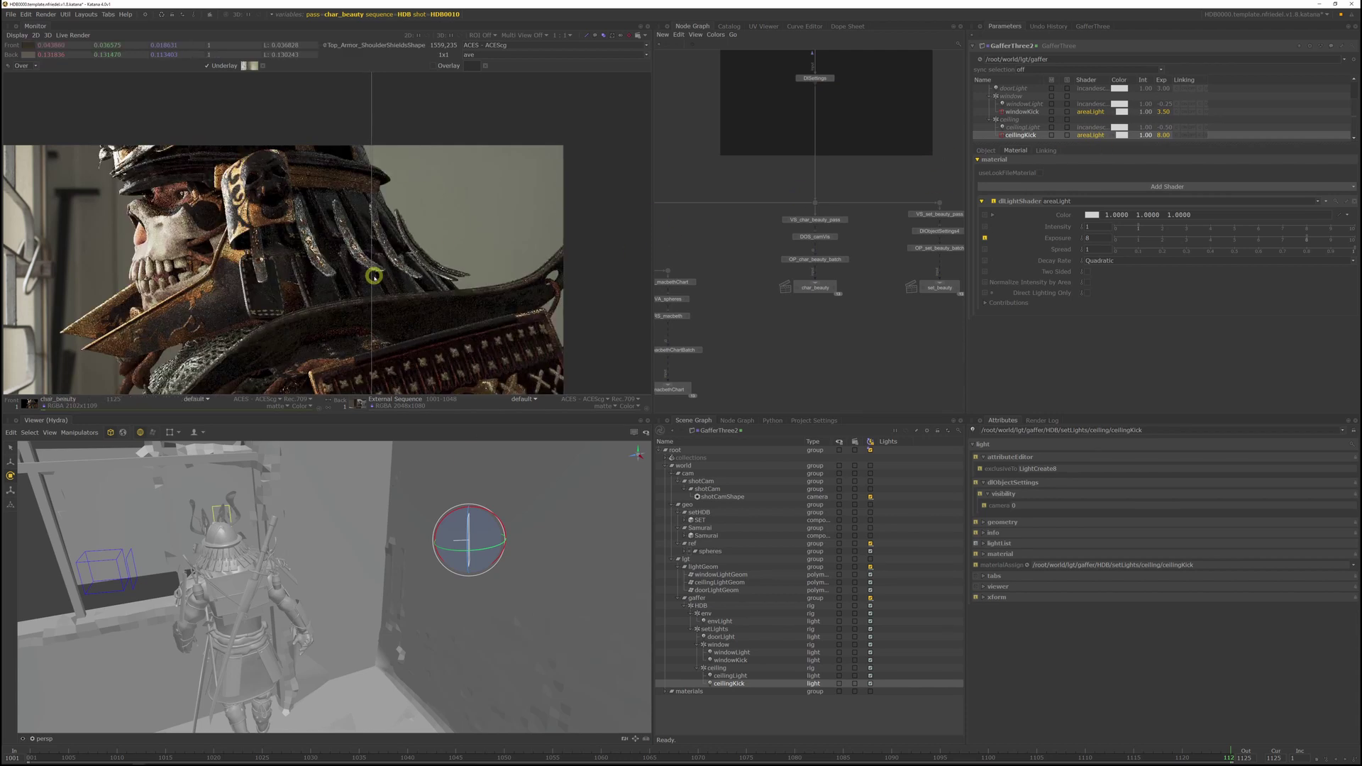
- Enlarge the ceilingKick light while checking the ceiling output, and lower its exposure to 4
{"action": "key", "text": "Page_Down"}
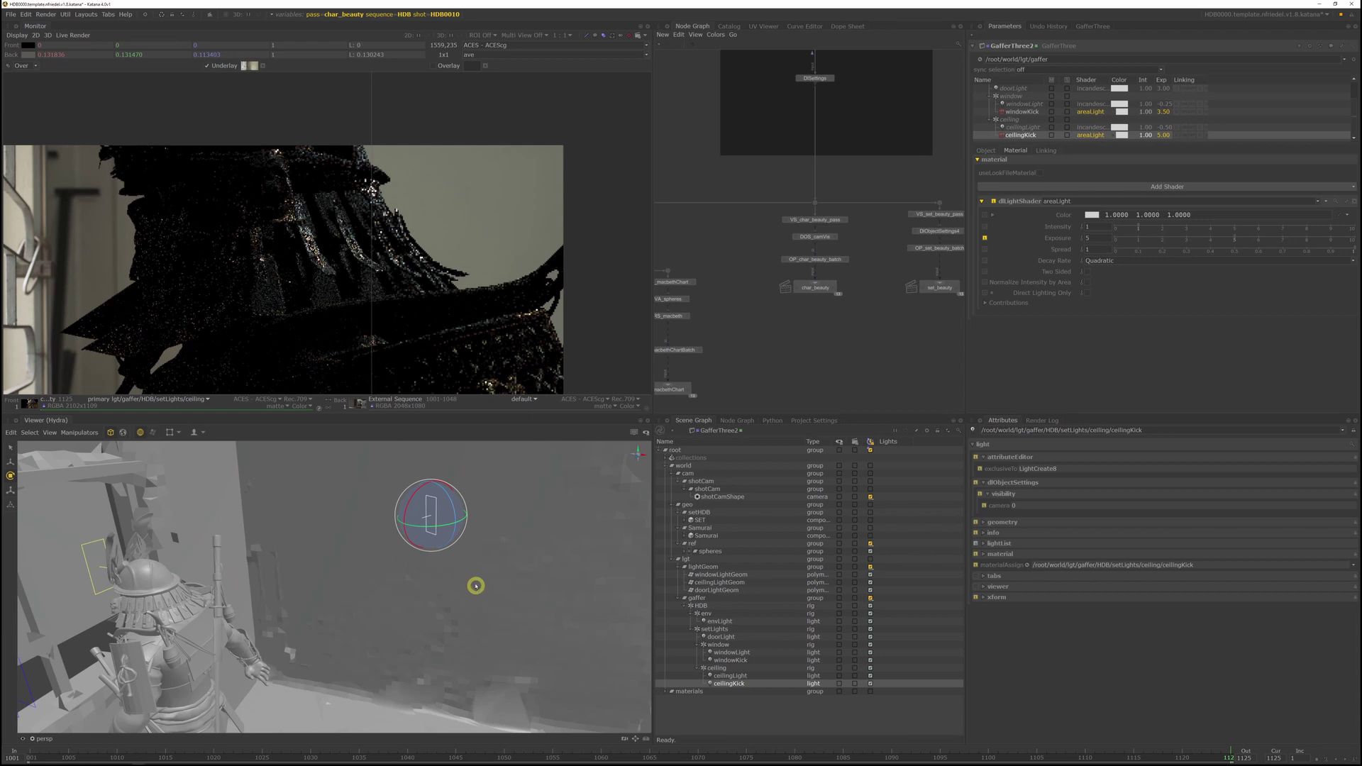
{"action": "key", "text": "w"}
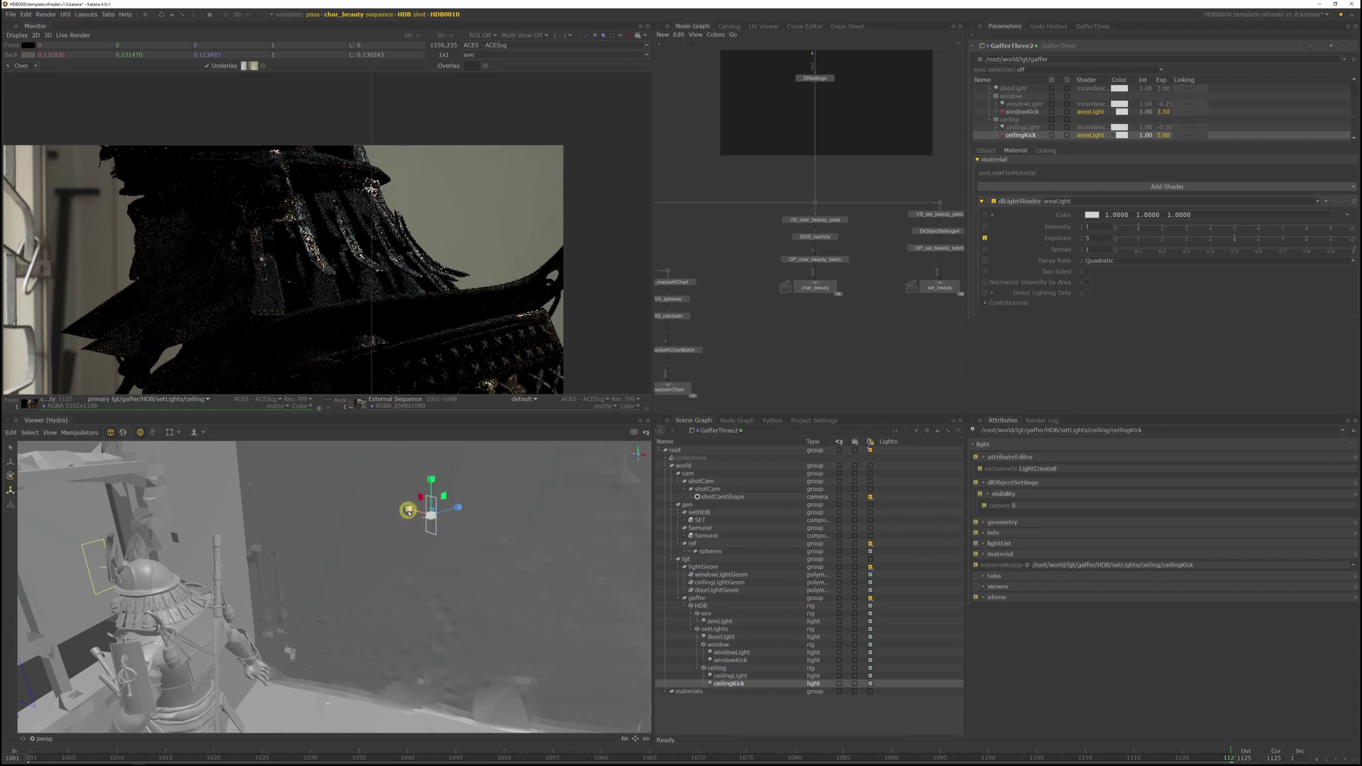
{"action": "left_click_drag", "start_coordinate": [409, 510], "coordinate": [383, 505]}
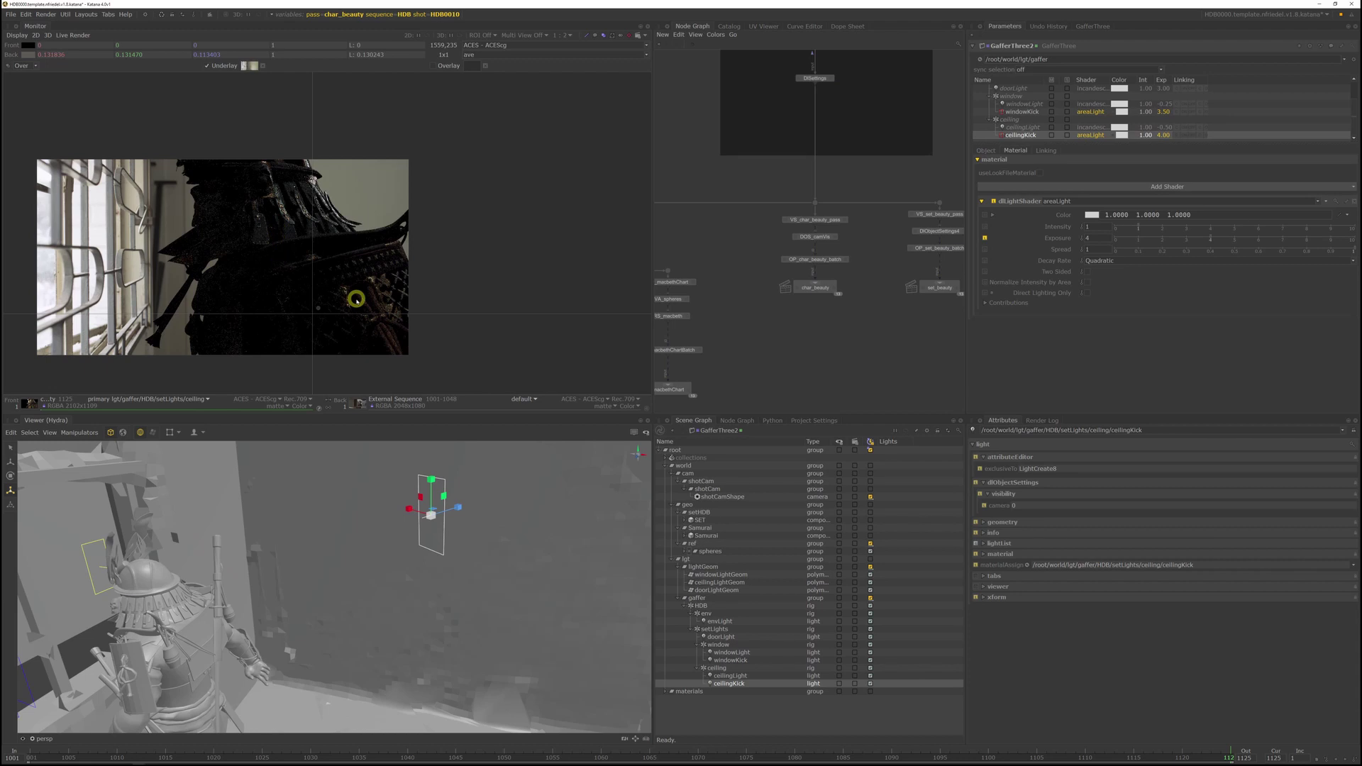
- Show the default render output, review the samurai's helmet and armor up close, and lower ceilingKick's exposure to 3
{"action": "left_click", "coordinate": [128, 400]}
{"action": "left_click", "coordinate": [126, 408]}
{"action": "scroll", "coordinate": [437, 146], "scroll_direction": "up", "scroll_amount": 2}
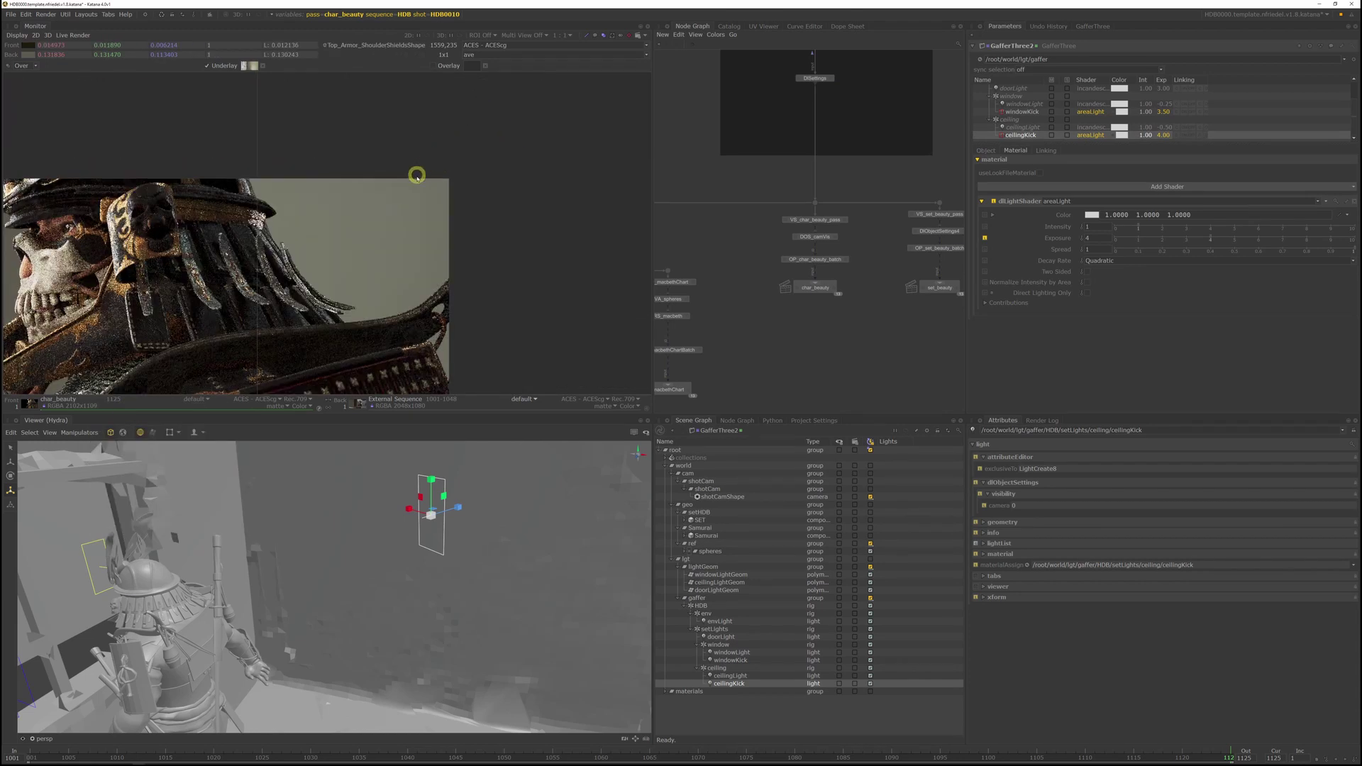
{"action": "scroll", "coordinate": [266, 294], "scroll_direction": "down", "scroll_amount": 1}
{"action": "middle_click_drag", "start_coordinate": [261, 295], "coordinate": [402, 227]}
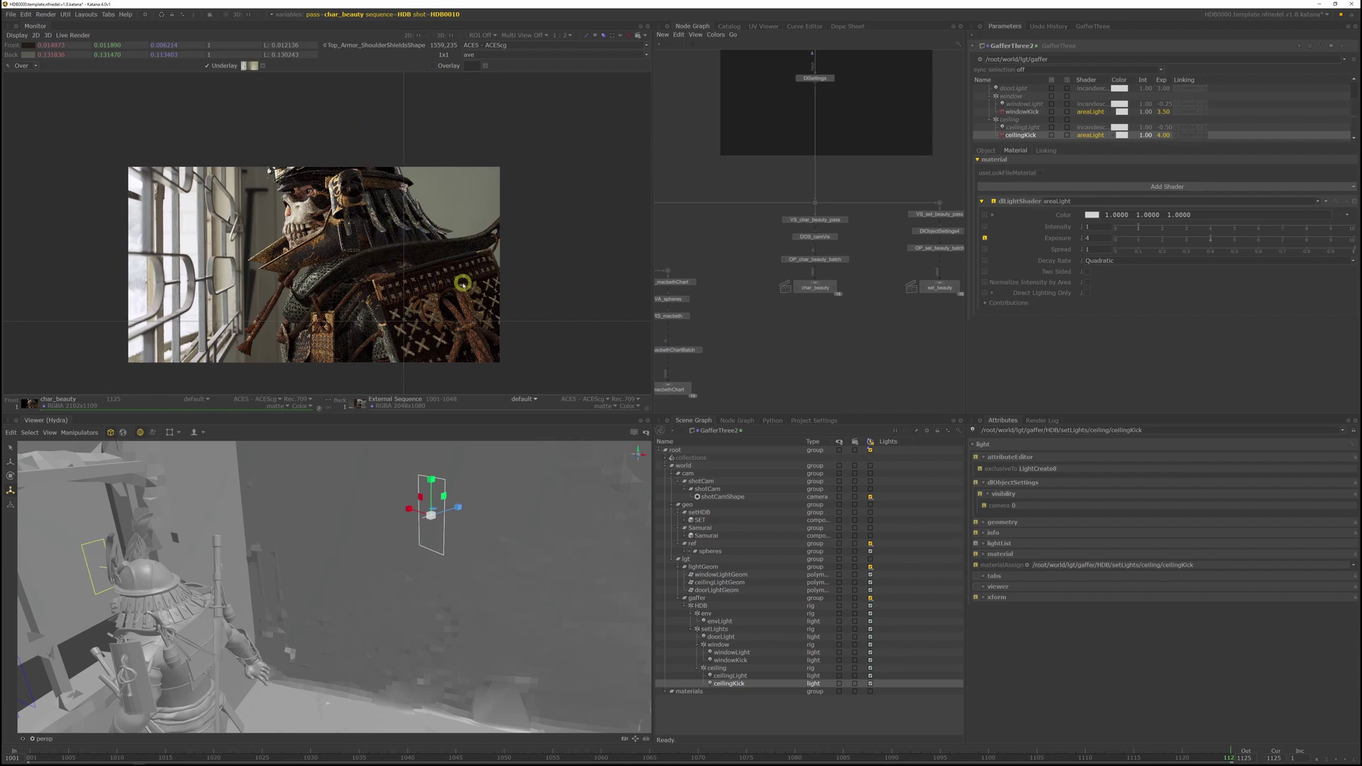
{"action": "scroll", "coordinate": [369, 158], "scroll_direction": "up", "scroll_amount": 1}
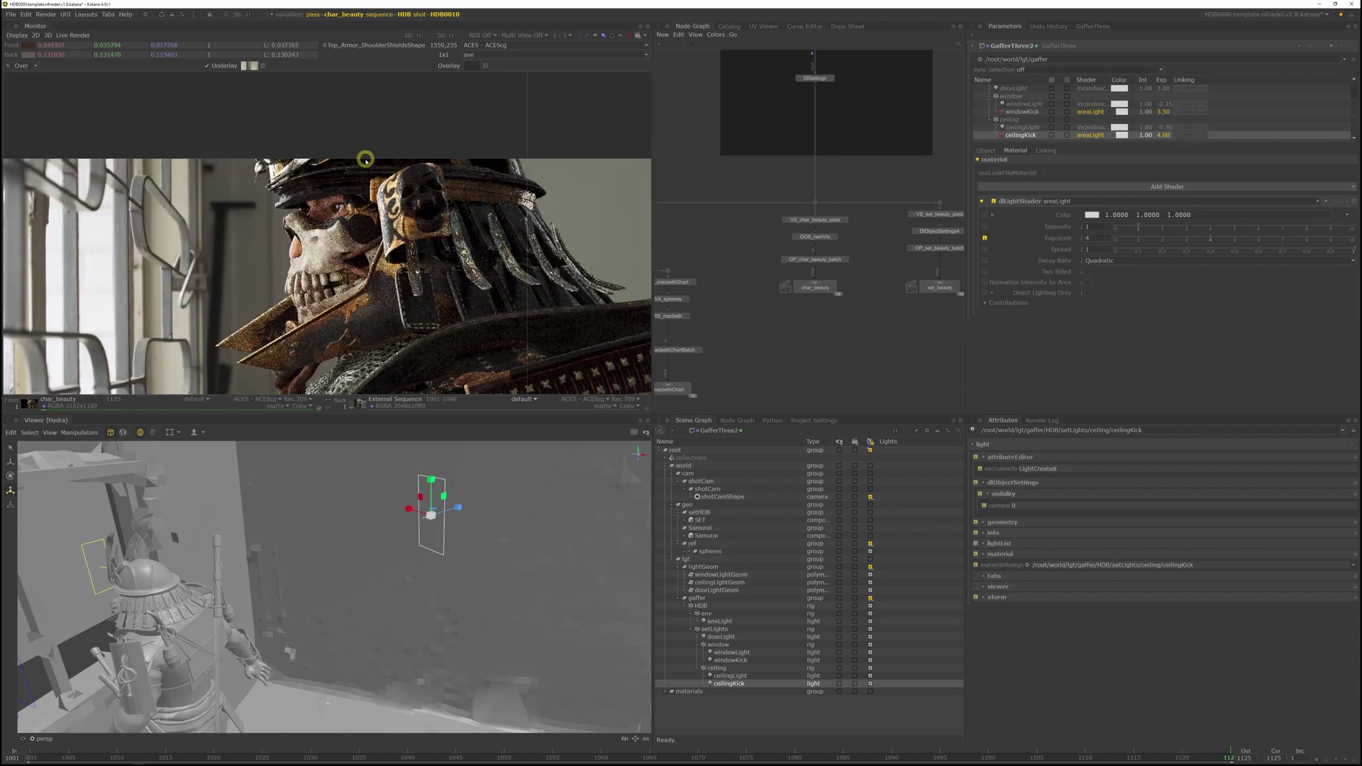
{"action": "middle_click_drag", "start_coordinate": [348, 201], "coordinate": [369, 233]}
{"action": "middle_click_drag", "start_coordinate": [588, 334], "coordinate": [506, 198]}
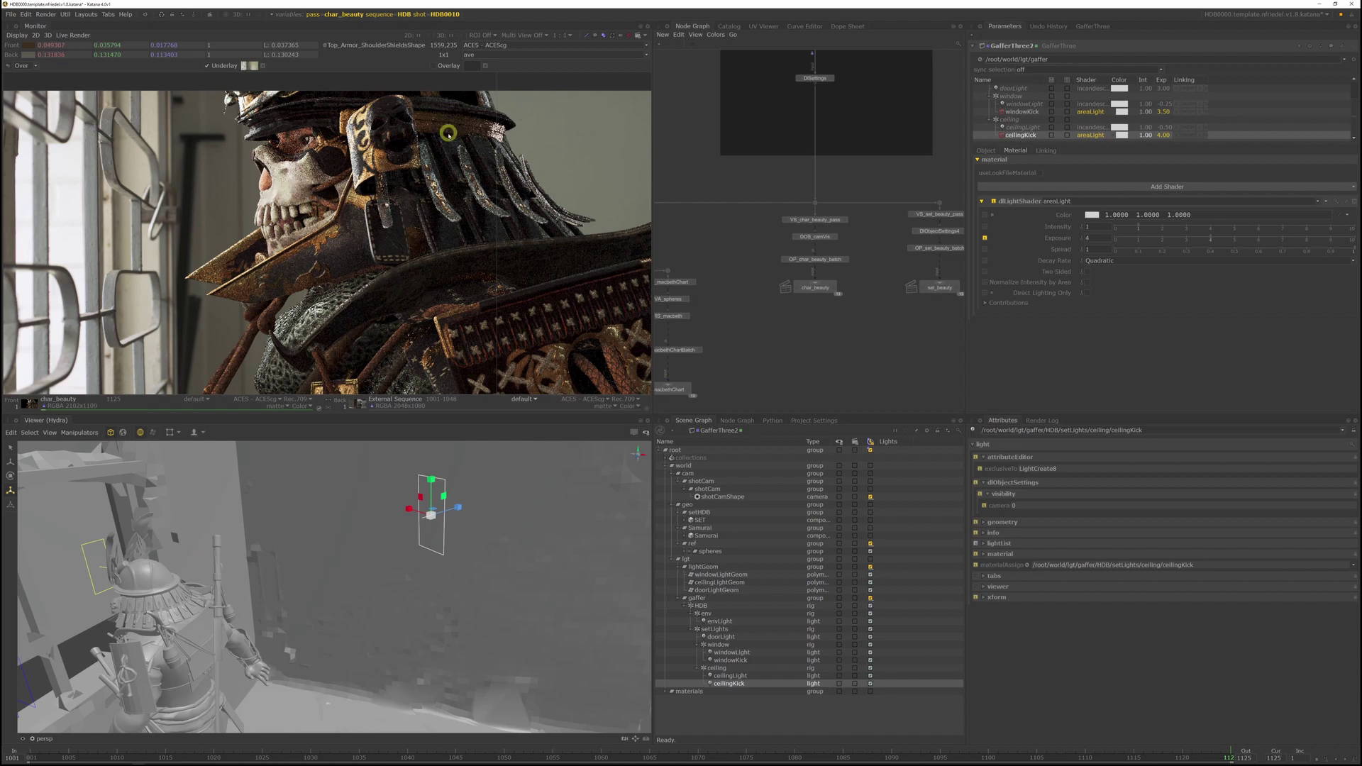
{"action": "key", "text": "f"}
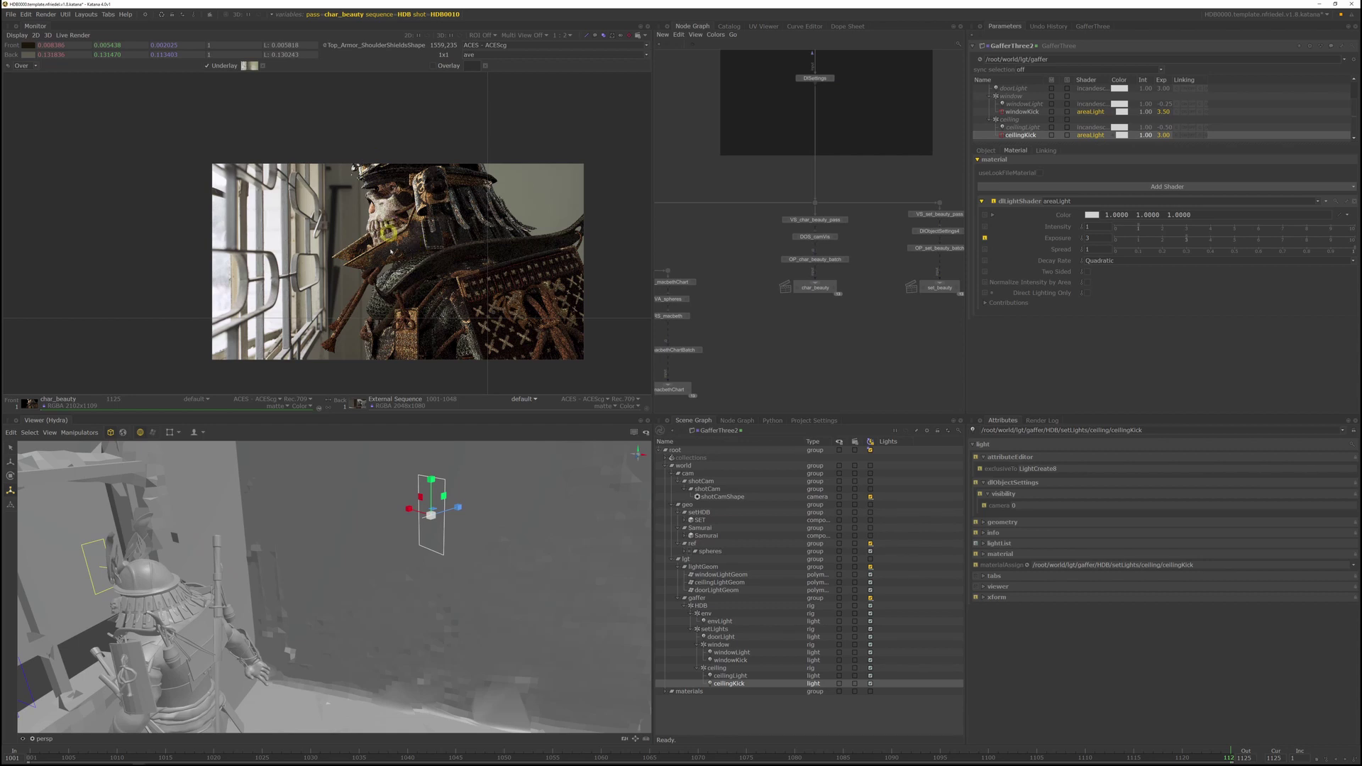
{"action": "middle_click_drag", "start_coordinate": [795, 324], "coordinate": [669, 317]}
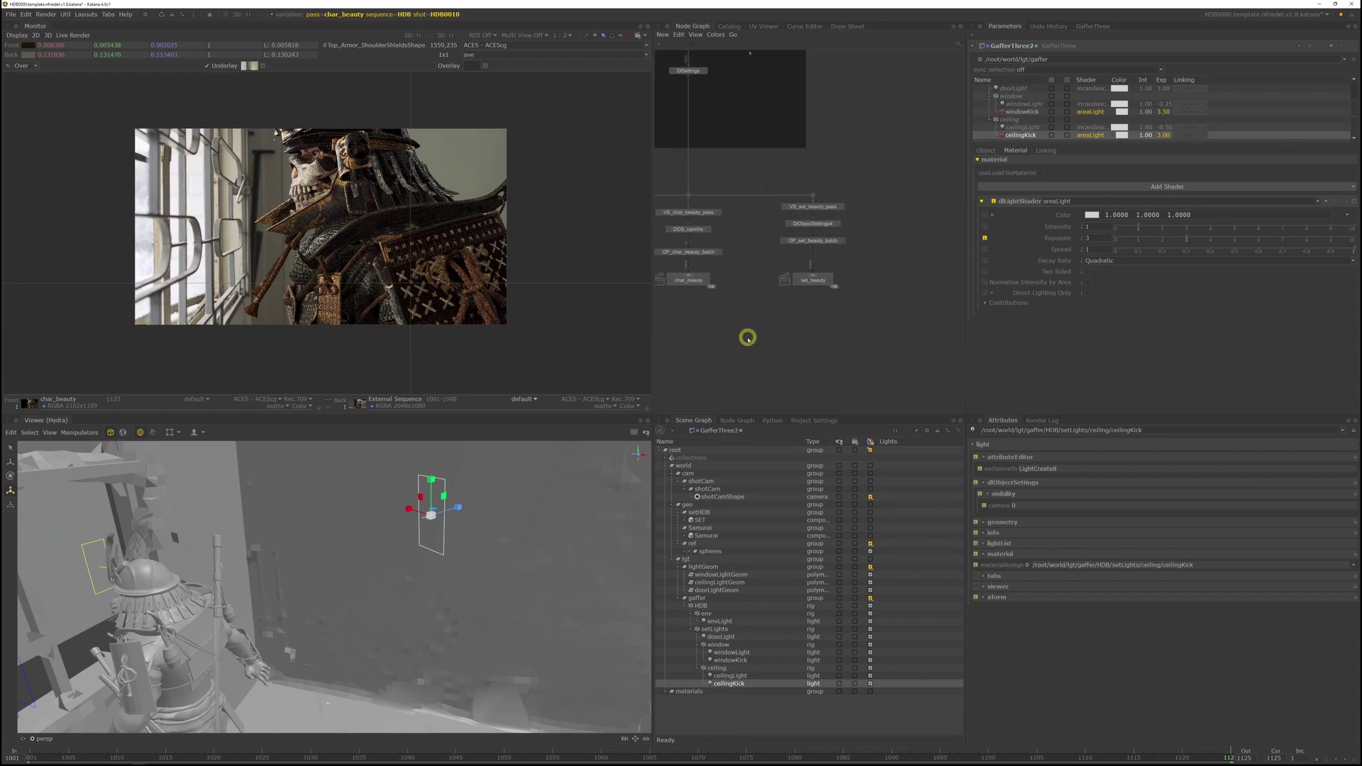
{"action": "middle_click_drag", "start_coordinate": [748, 339], "coordinate": [790, 332]}
{"action": "middle_click_drag", "start_coordinate": [340, 242], "coordinate": [368, 275]}
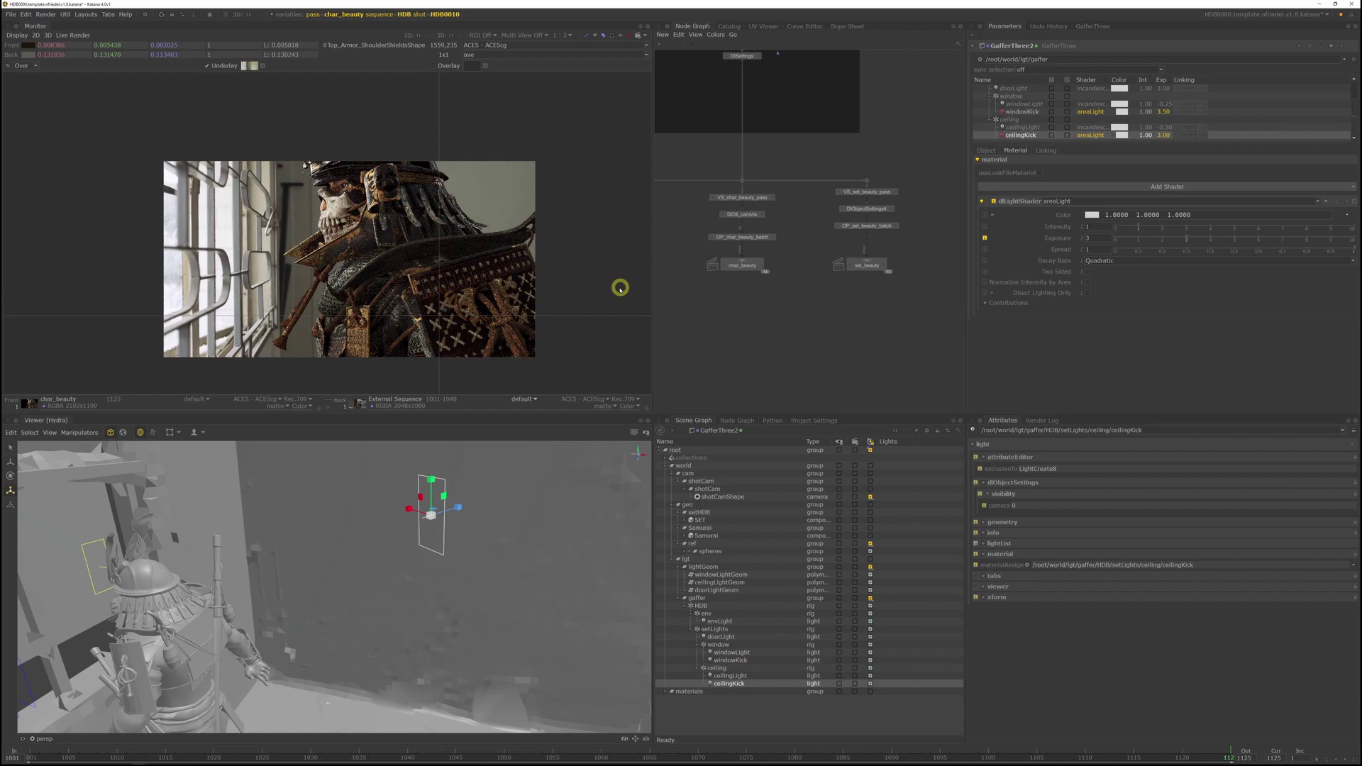
{"action": "middle_click_drag", "start_coordinate": [843, 329], "coordinate": [910, 309]}
{"action": "middle_click_drag", "start_coordinate": [437, 249], "coordinate": [452, 241]}
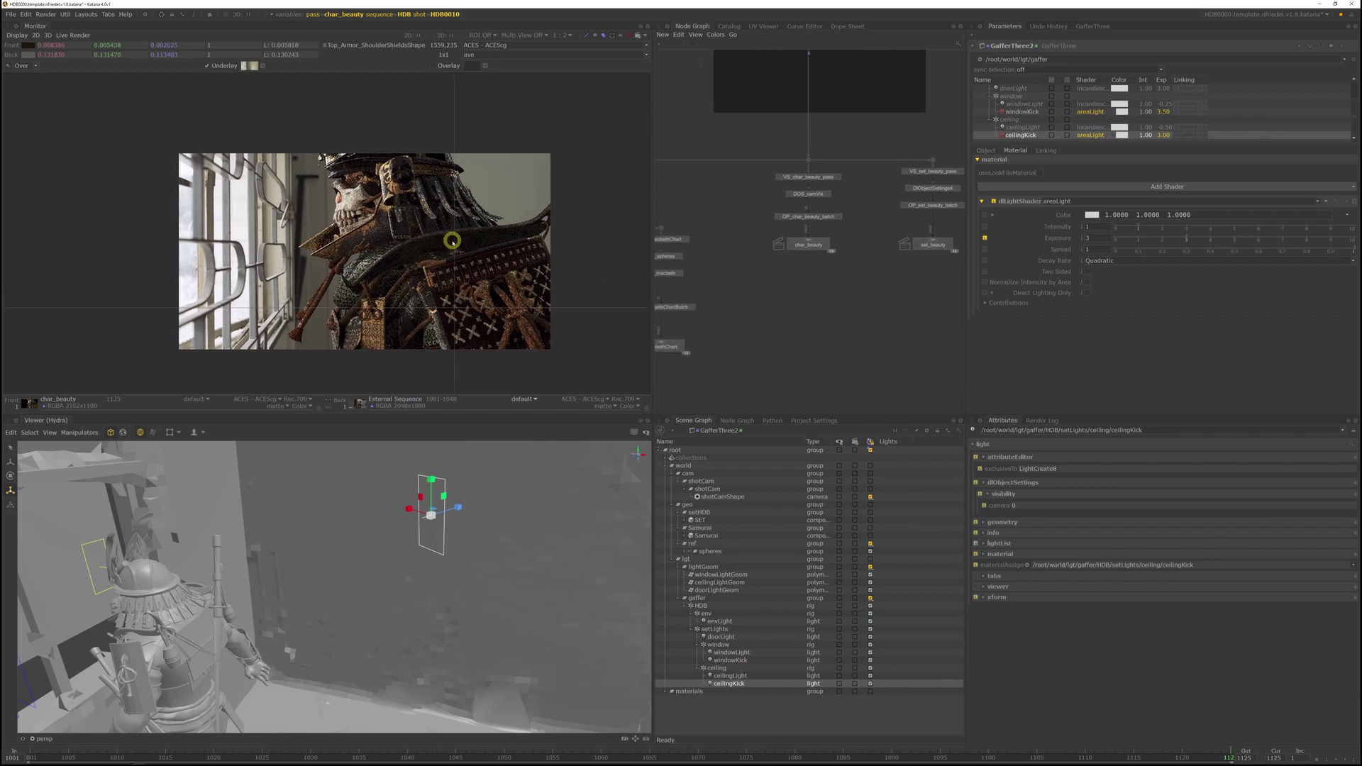
{"action": "middle_click_drag", "start_coordinate": [874, 267], "coordinate": [875, 245]}
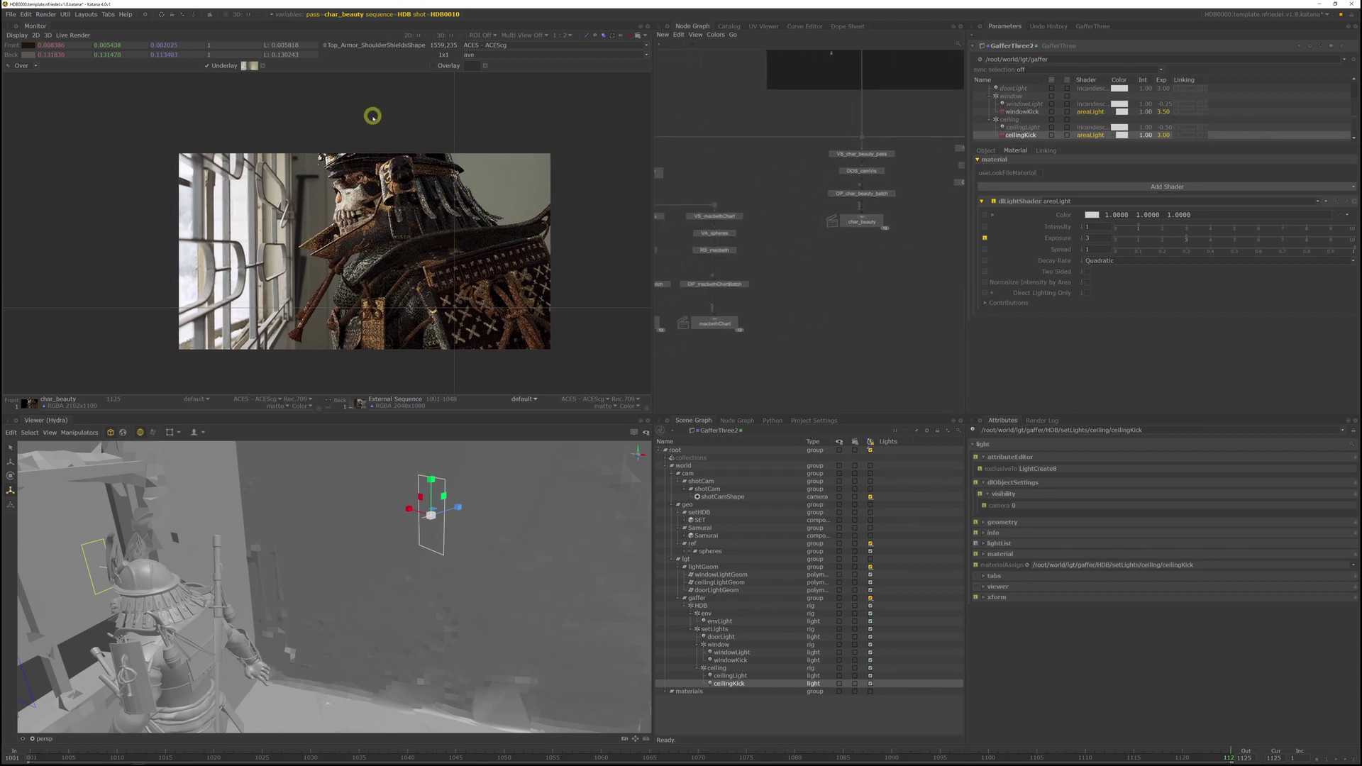